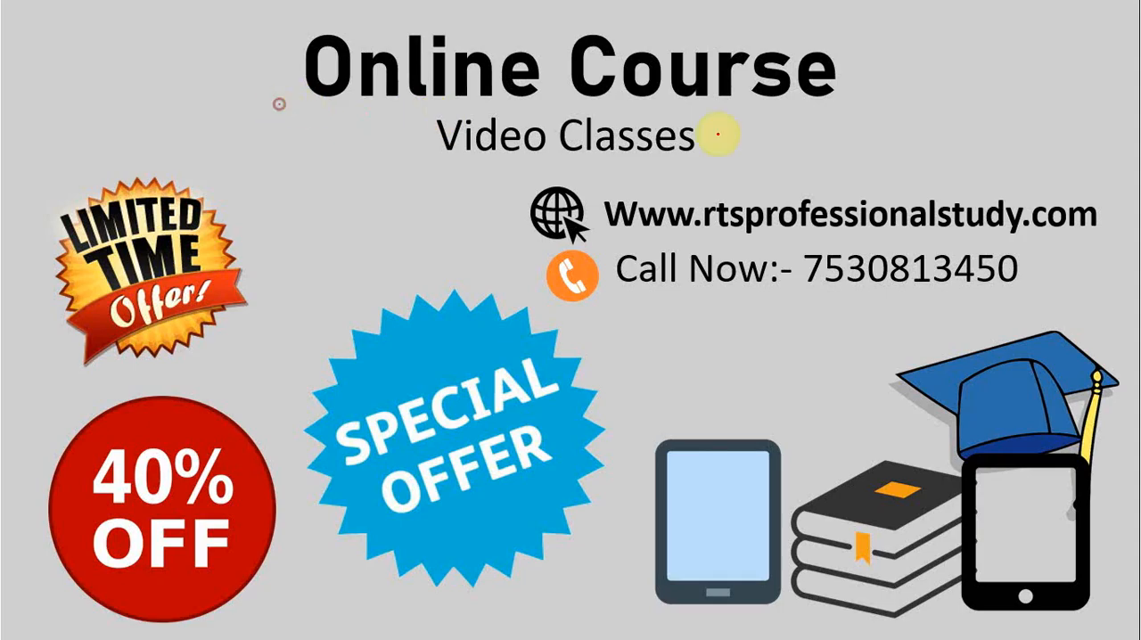
left_click_drag(279, 104, 880, 134)
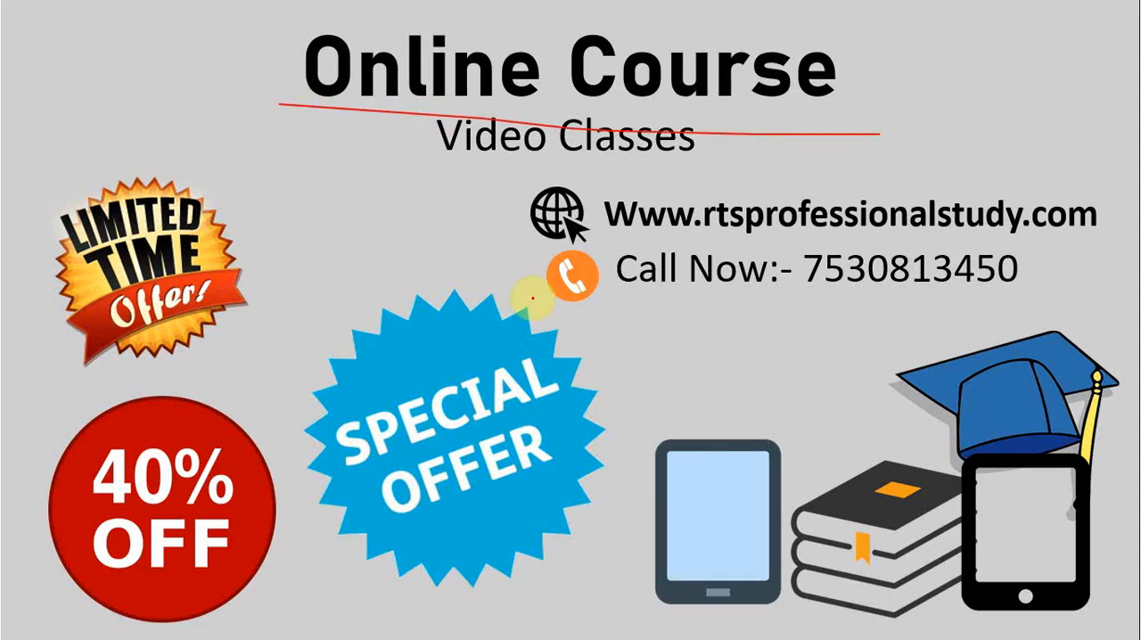
left_click_drag(158, 386, 278, 371)
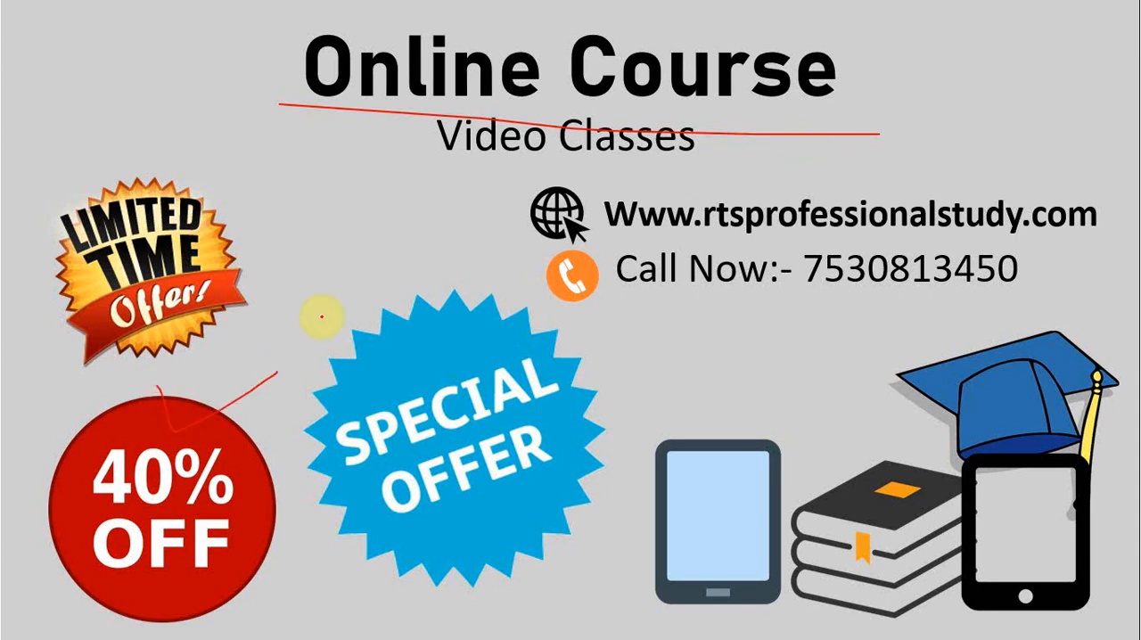
left_click_drag(628, 290, 1119, 323)
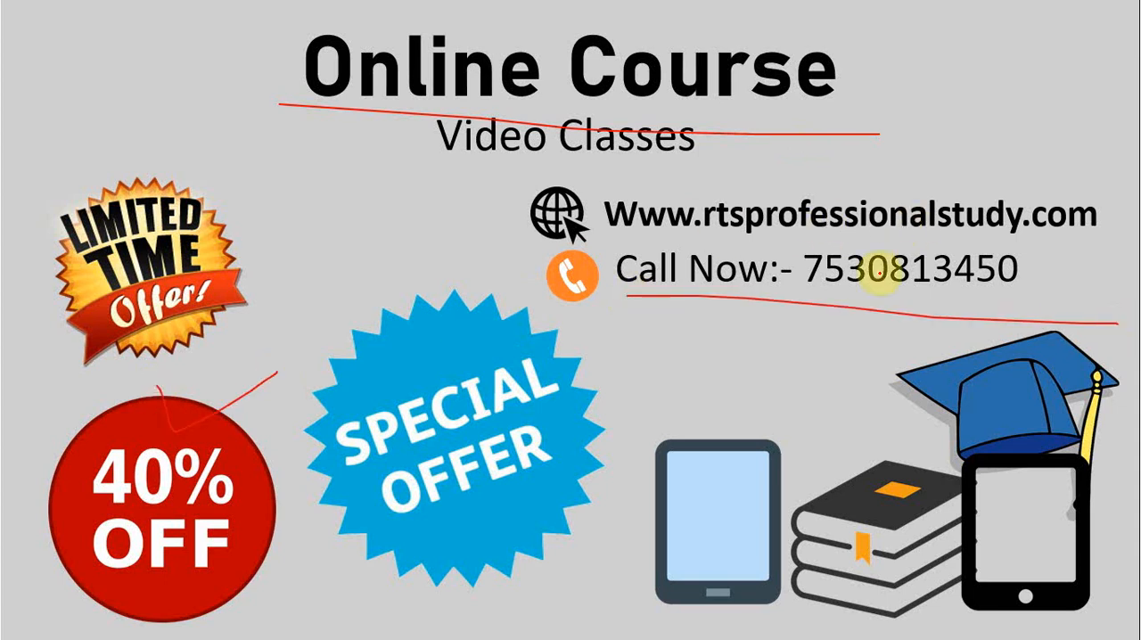
left_click_drag(682, 244, 839, 242)
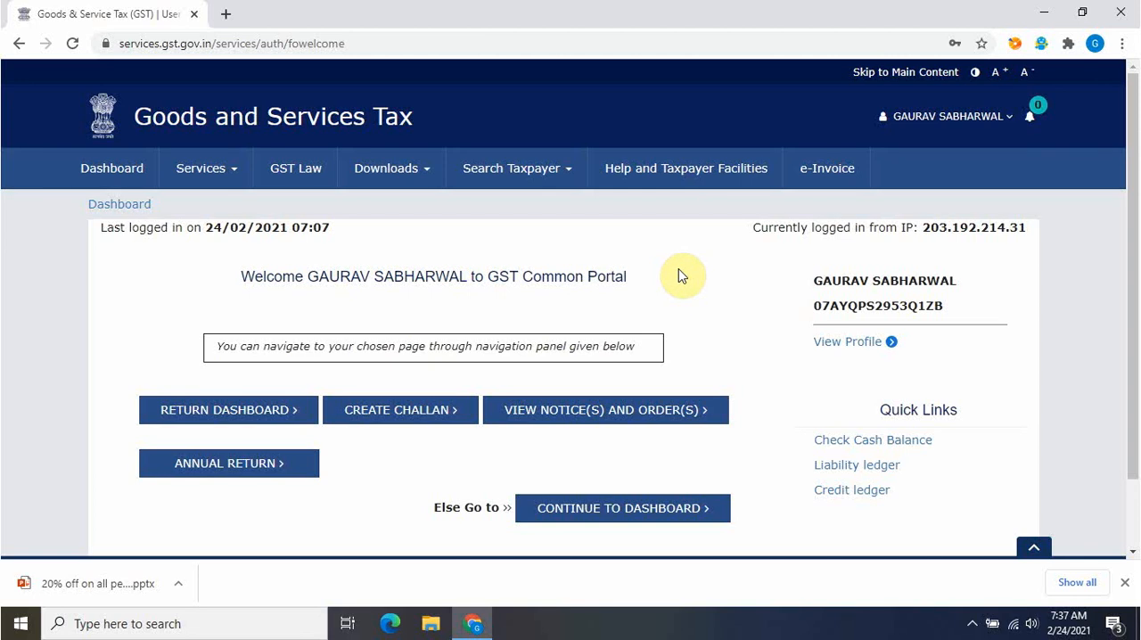
Find the annual returns for financial year 2019-20 and start preparing the GSTR-9 online
left_click(248, 464)
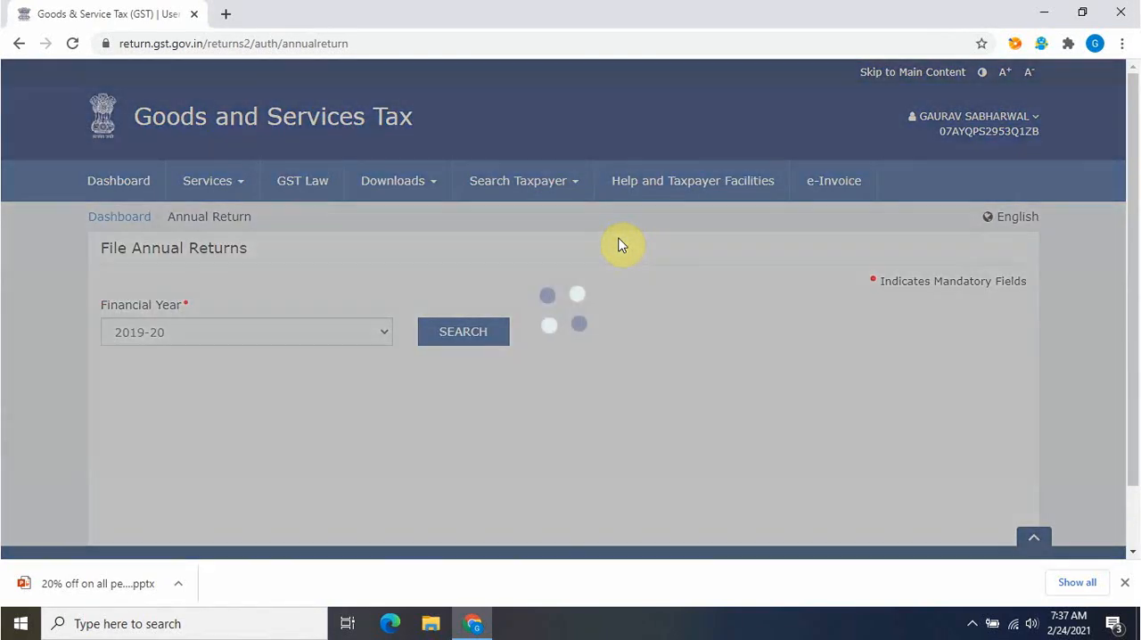
left_click(450, 341)
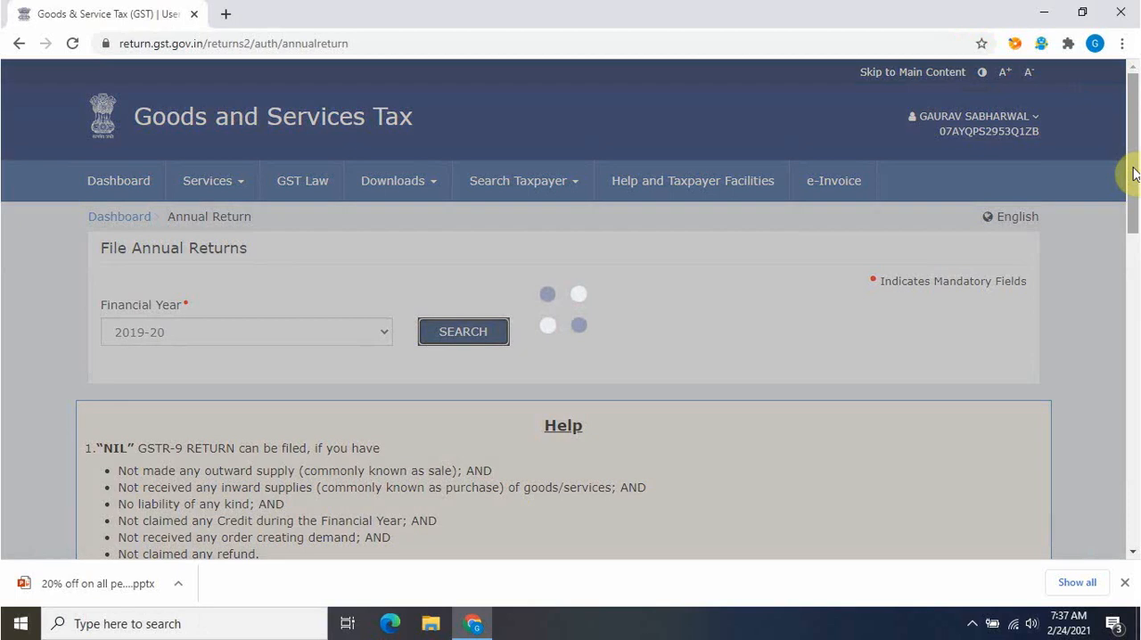
left_click_drag(1134, 172, 1129, 332)
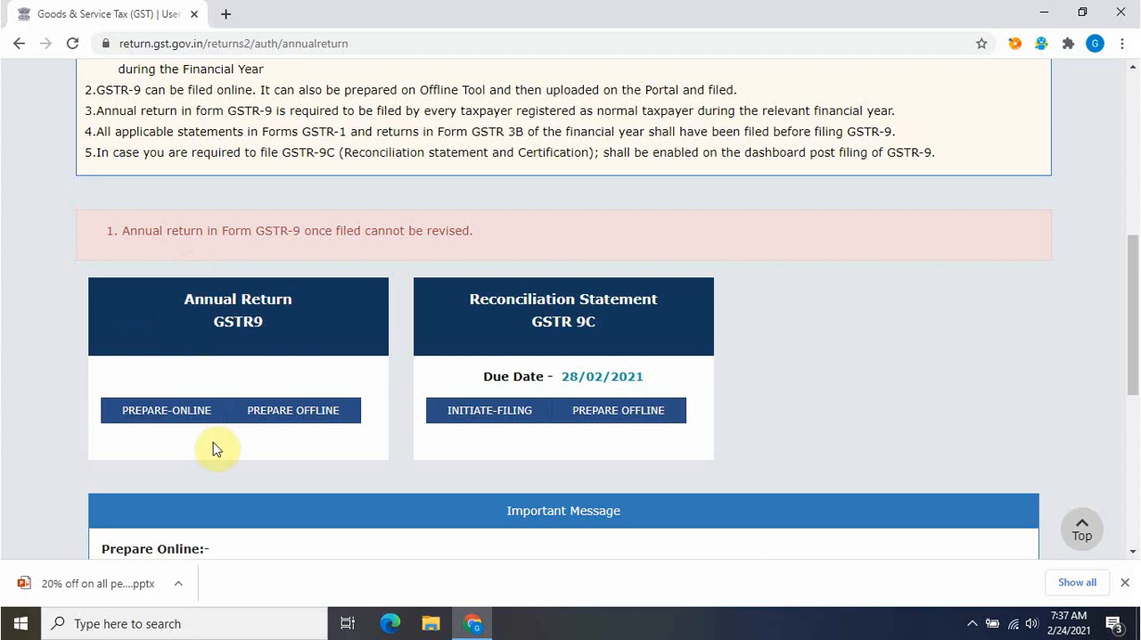
left_click(134, 415)
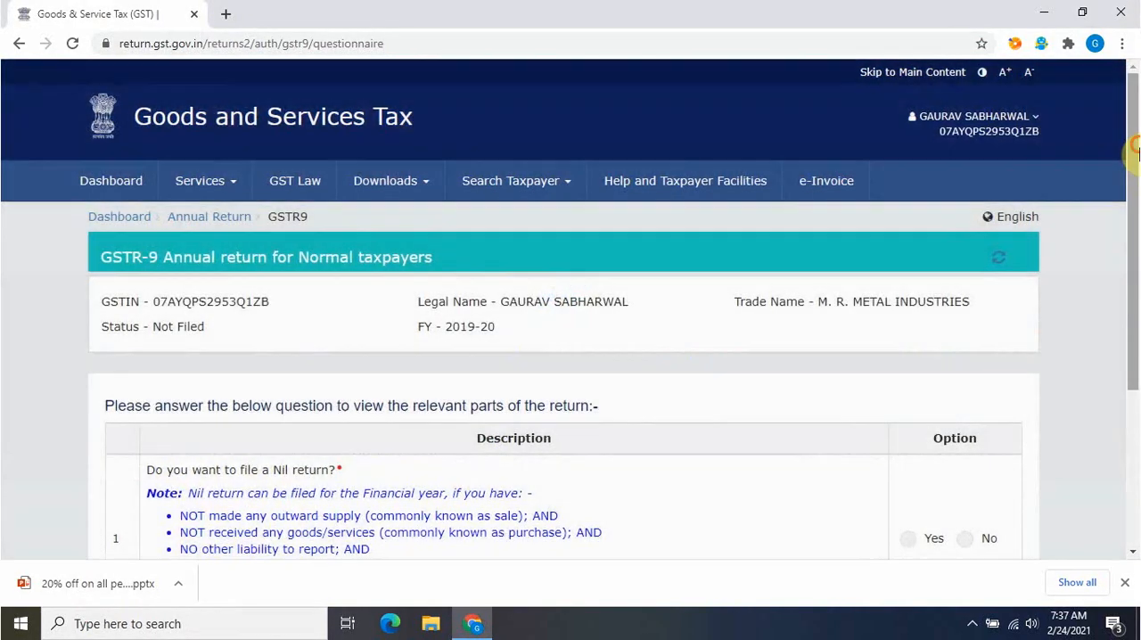
Answer No to filing a Nil return and proceed to the GSTR-9 dashboard
left_click_drag(1136, 151, 1136, 281)
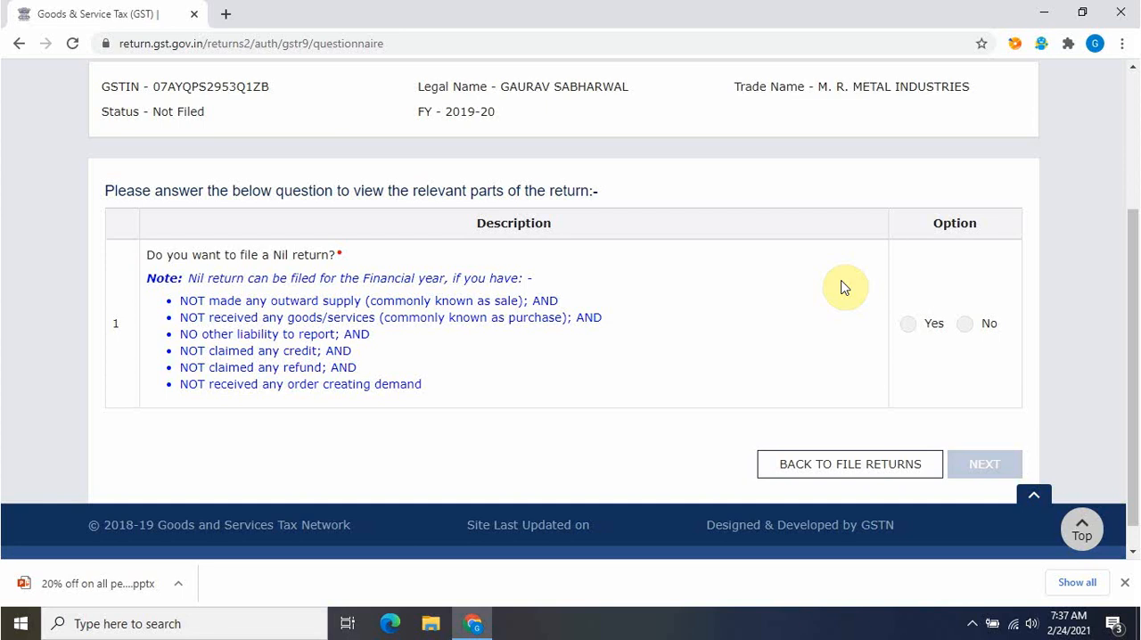
left_click(966, 324)
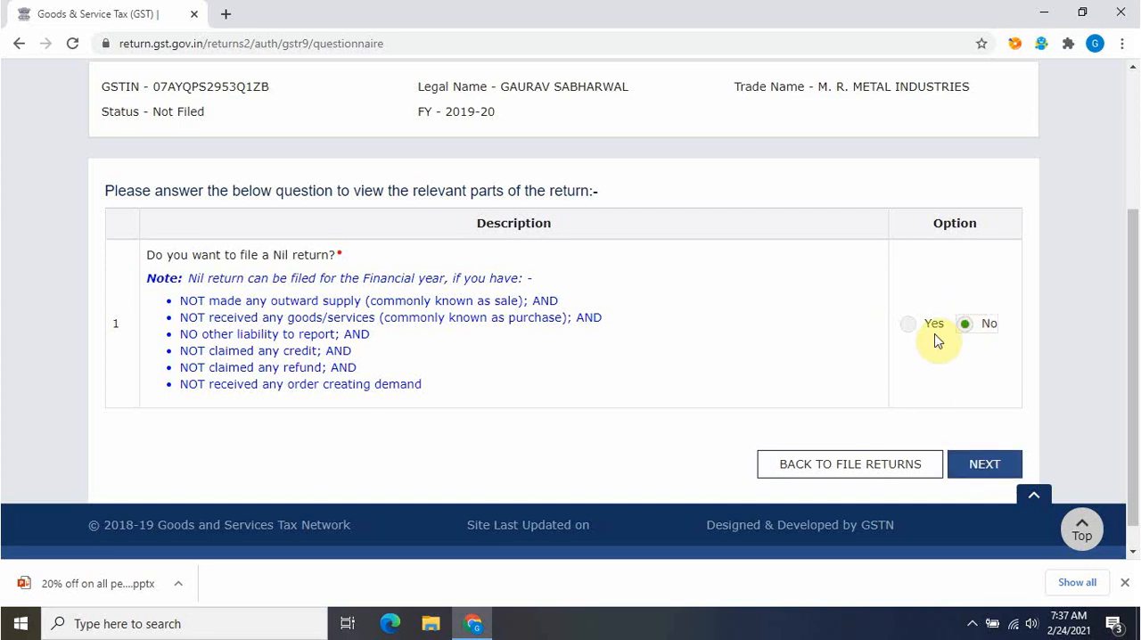
left_click(1016, 465)
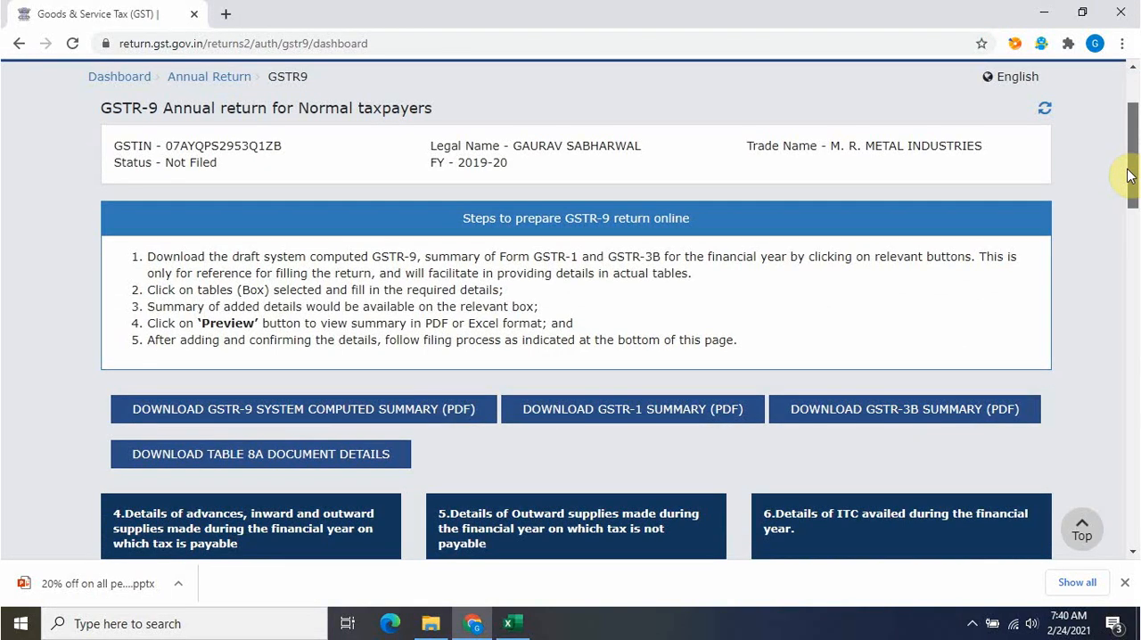
Look over the preparation steps, summary downloads and table boxes on the GSTR-9 dashboard
scroll(1128, 175, "down", 2)
scroll(1128, 175, "up", 3)
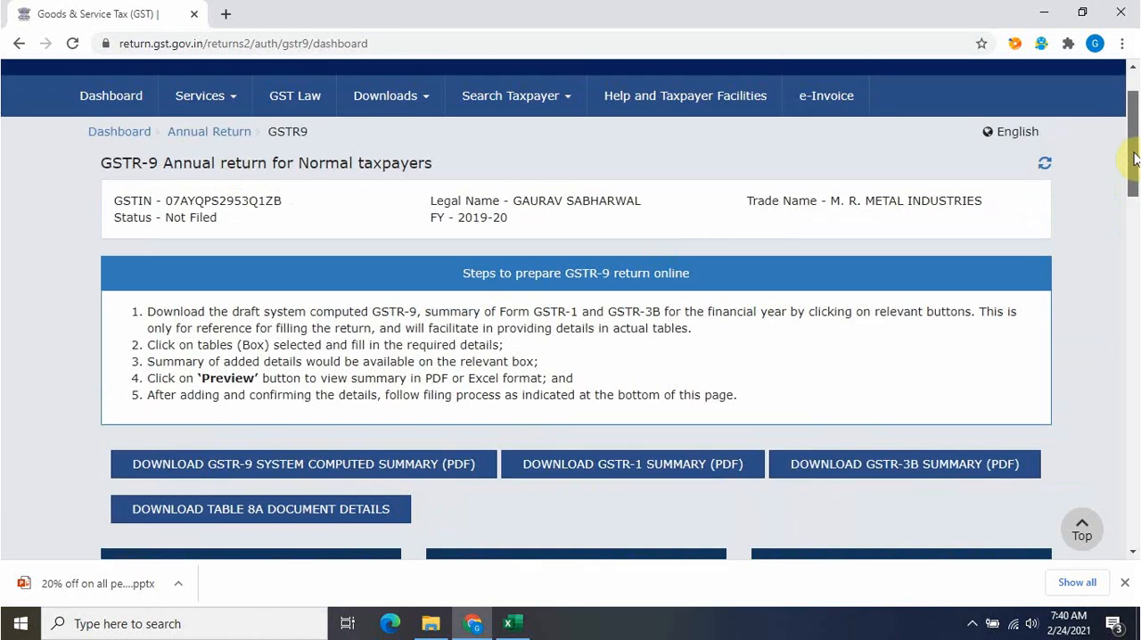
scroll(1135, 191, "down", 3)
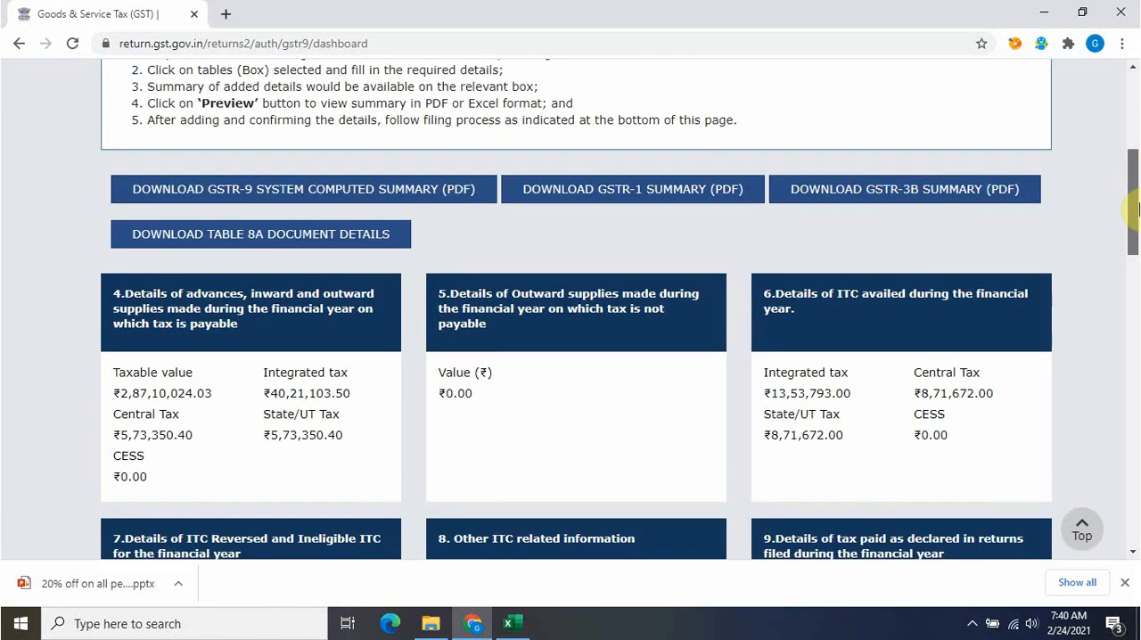
scroll(1134, 208, "down", 2)
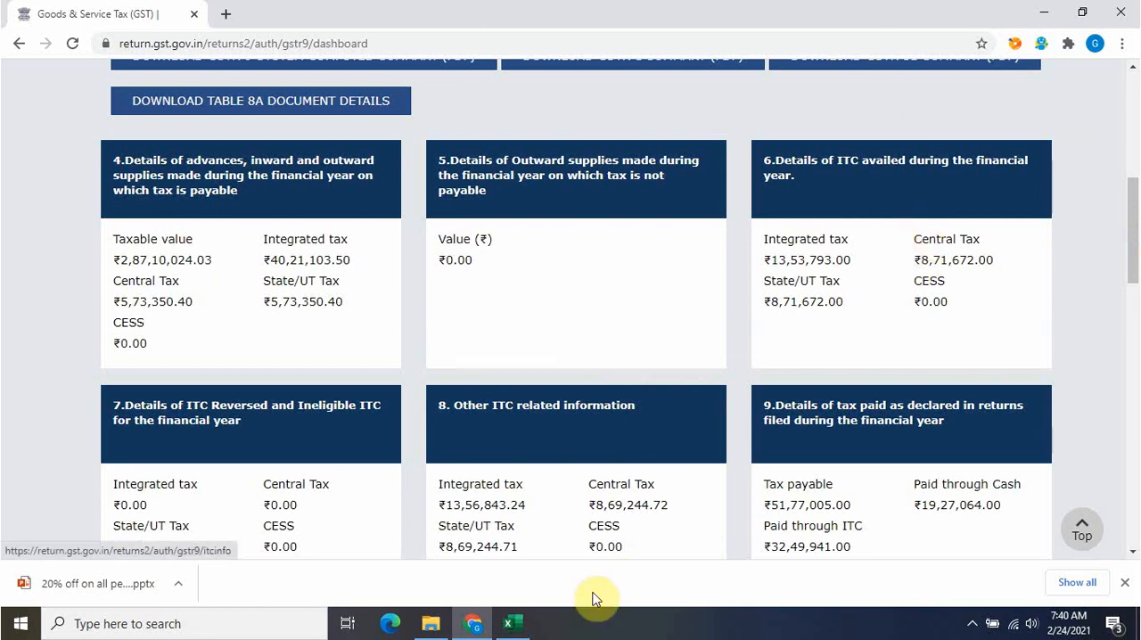
Switch to the Relevant Annexures GST Audit workbook in Excel and review its sheets from Reco-Taxable value through Purchase Register (itc)
left_click(509, 623)
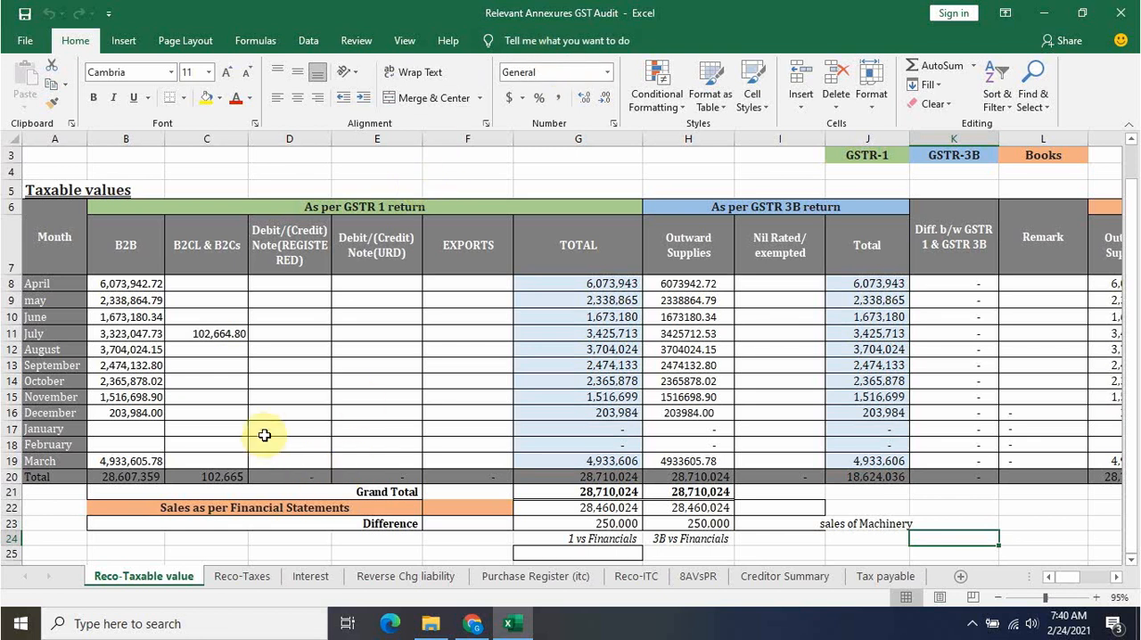
left_click(243, 577)
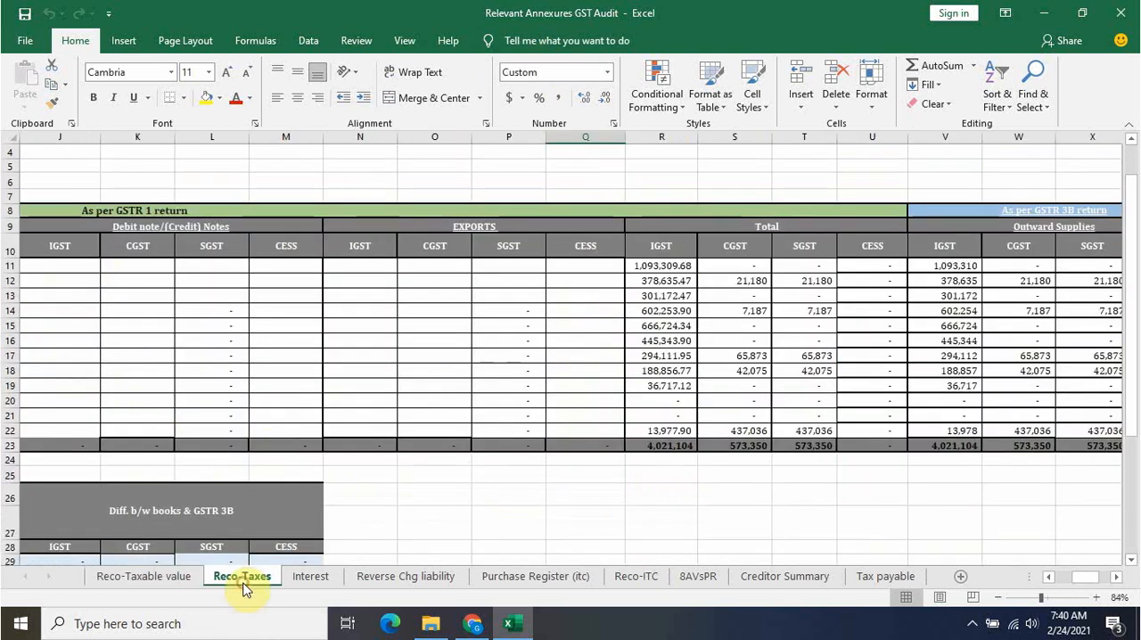
left_click(330, 576)
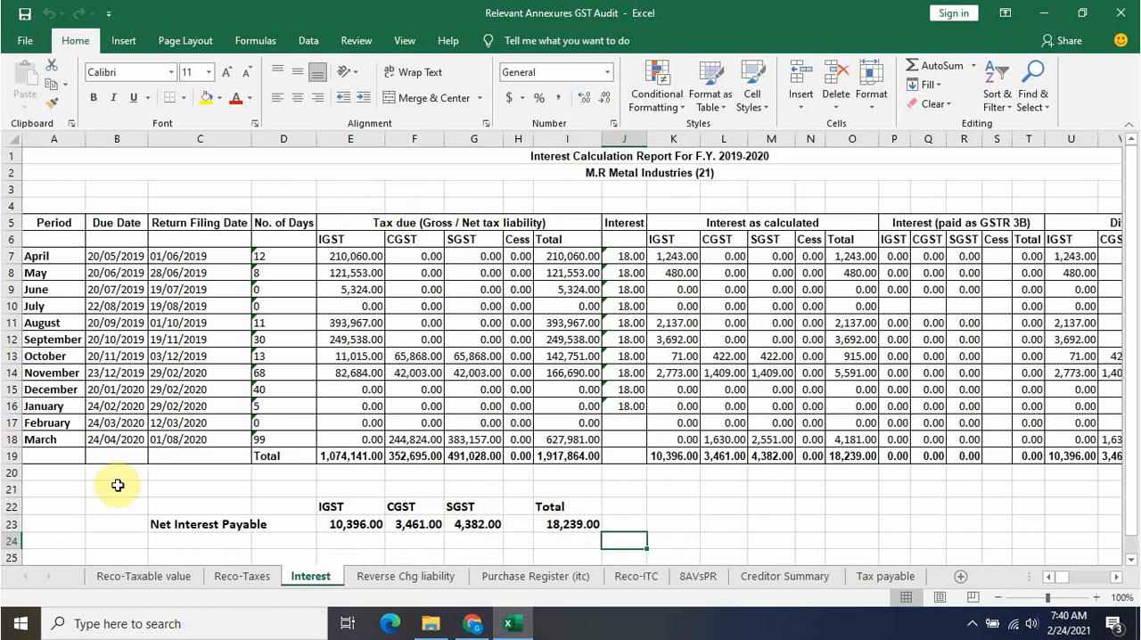
left_click(373, 576)
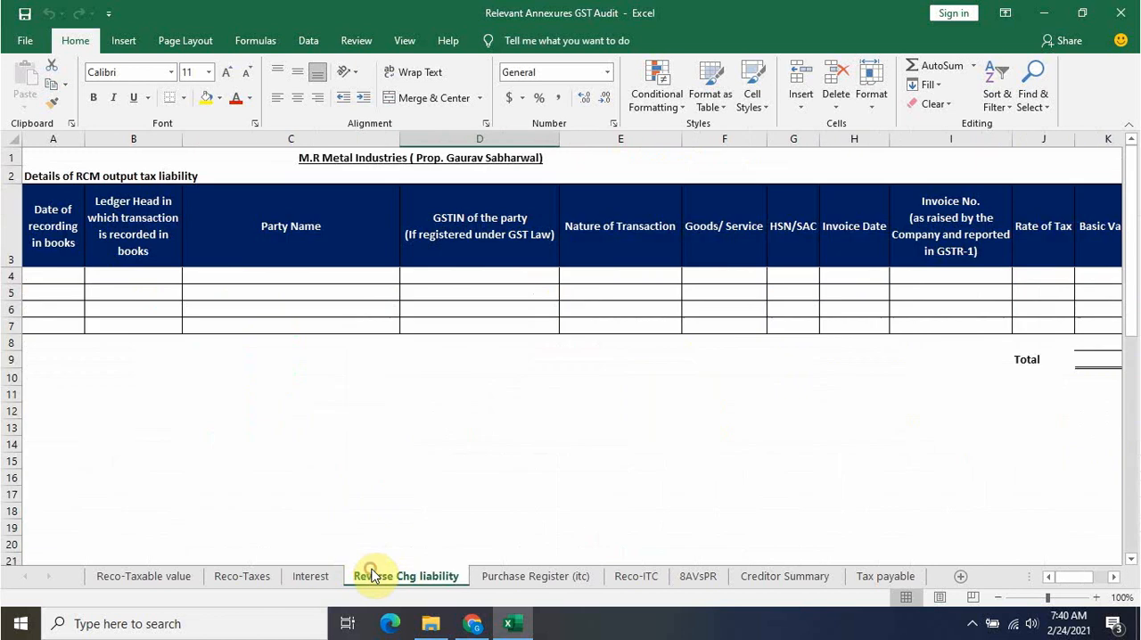
left_click(564, 577)
left_click_drag(1132, 260, 1130, 200)
Examine the Reco-ITC sheet, comparing the input tax credit per GSTR-3B with the books and the difference columns
left_click(636, 576)
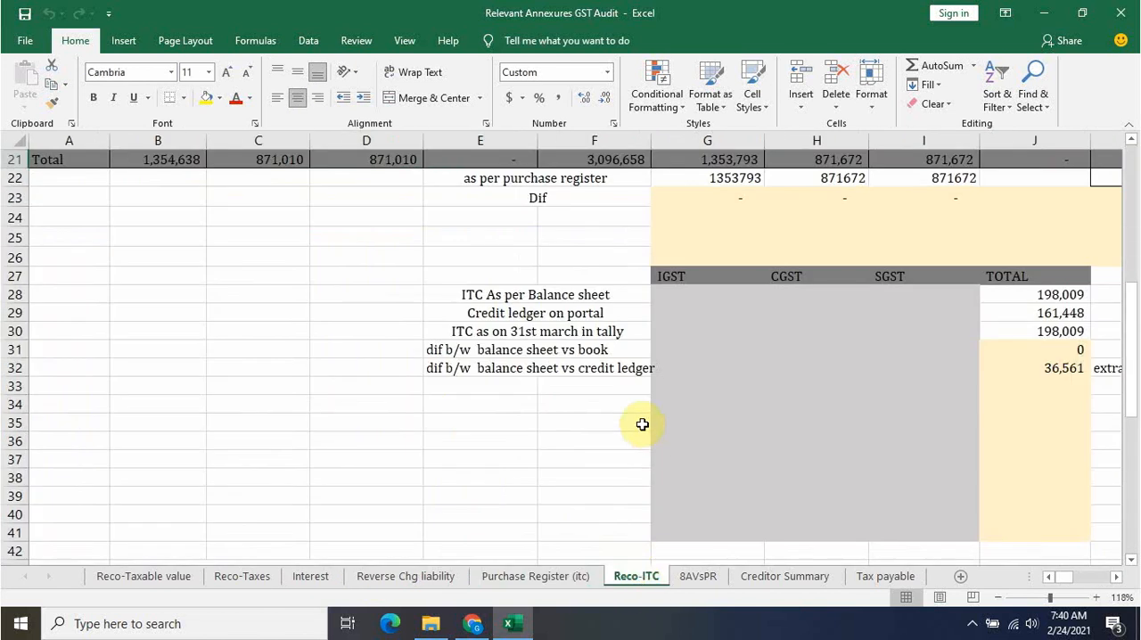
left_click_drag(1132, 356, 1129, 219)
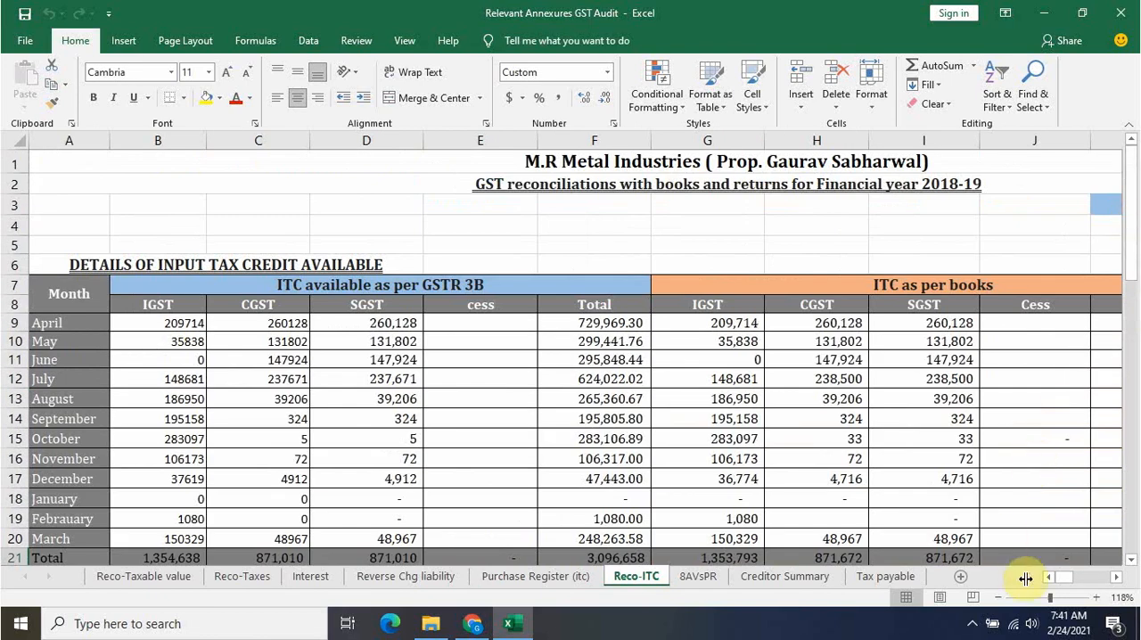
left_click_drag(1069, 582, 1075, 581)
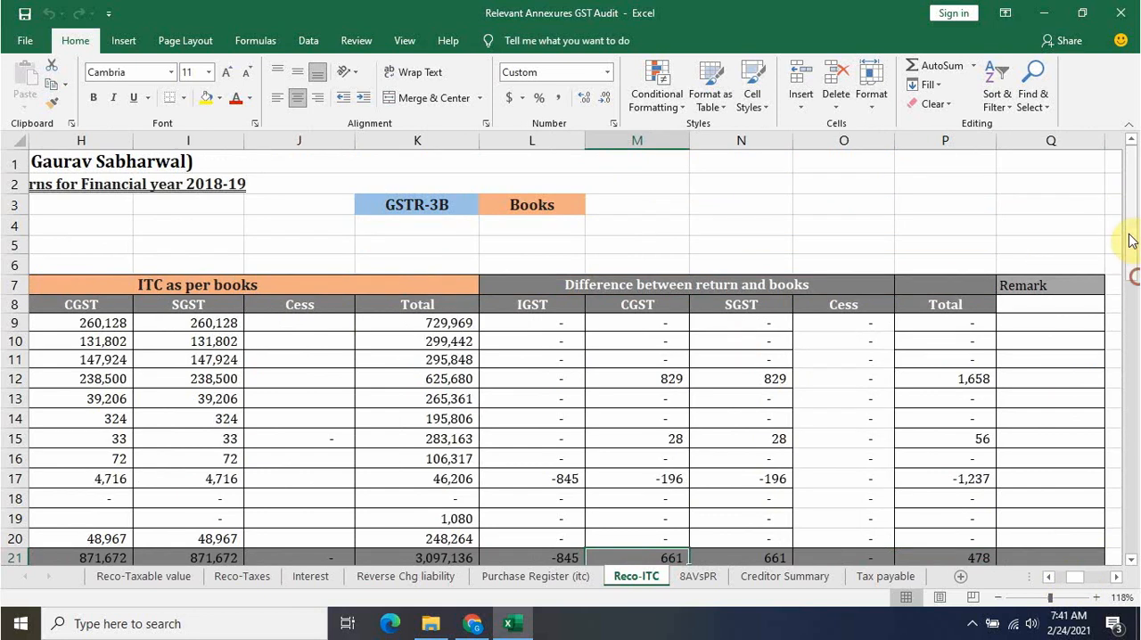
mouse_move(1129, 237)
left_mouse_down()
mouse_move(1129, 217)
mouse_move(1129, 227)
left_mouse_up()
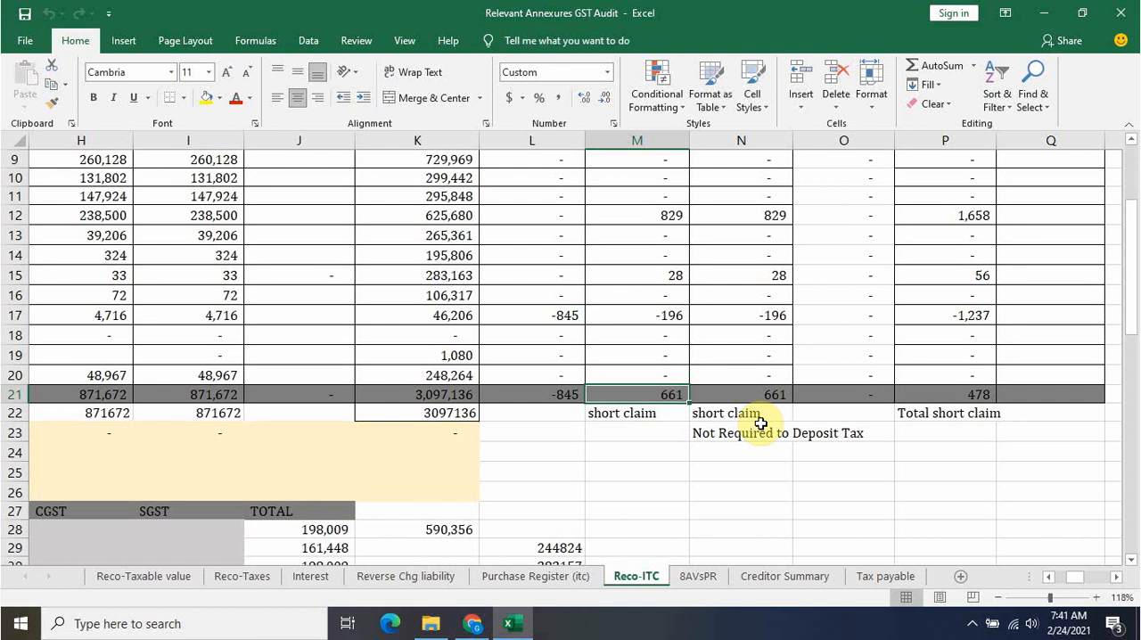
Review the 8AVsPR, Creditor Summary and Tax payable sheets, then return to the Reco-Taxable value sheet
left_click(703, 576)
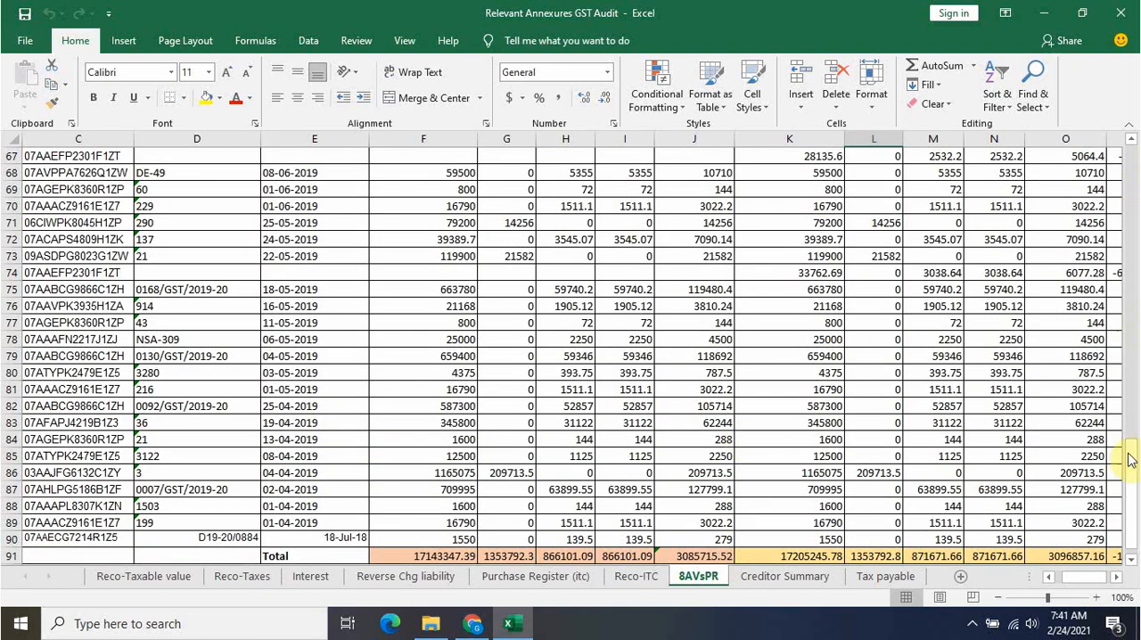
scroll(1129, 469, "up", 20)
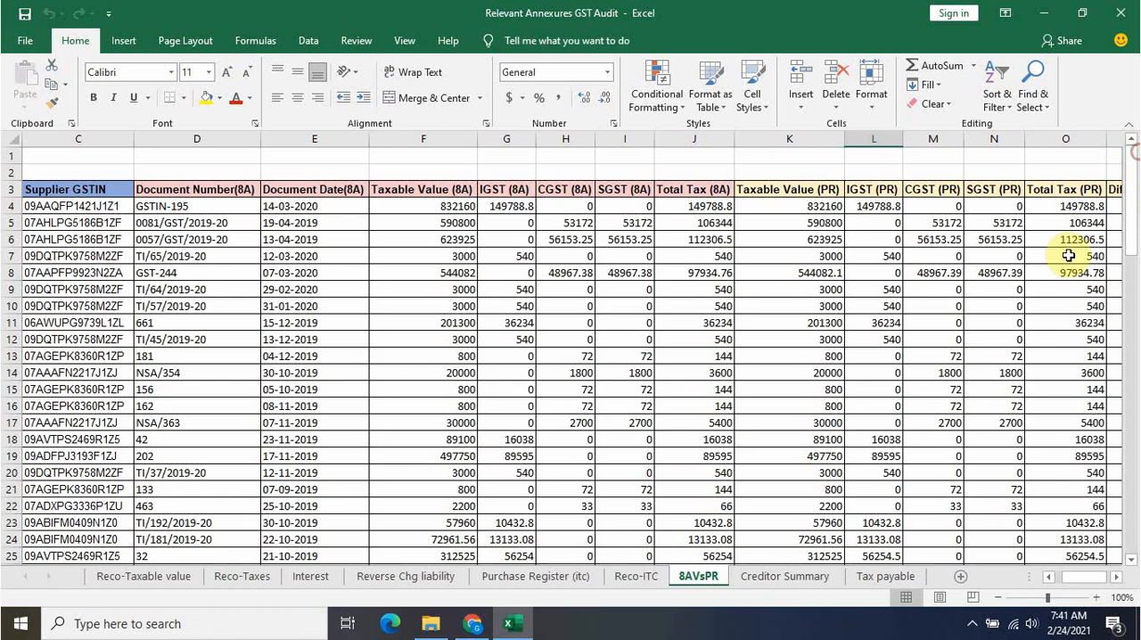
left_click(777, 576)
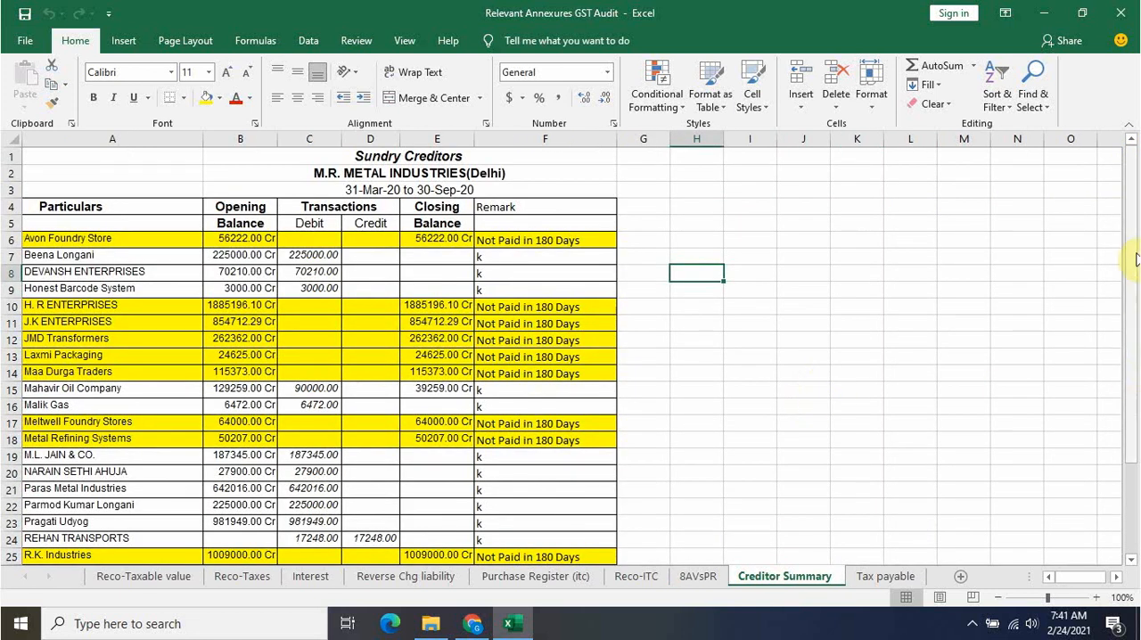
mouse_move(1137, 260)
left_mouse_down()
mouse_move(1137, 275)
mouse_move(1132, 242)
left_mouse_up()
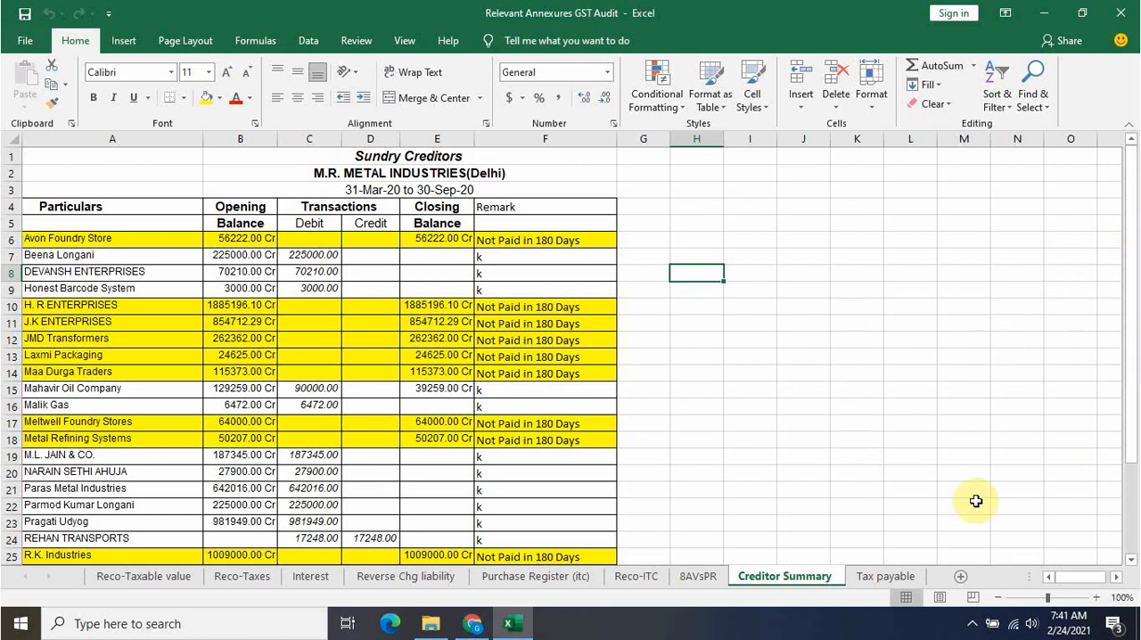
left_click(907, 577)
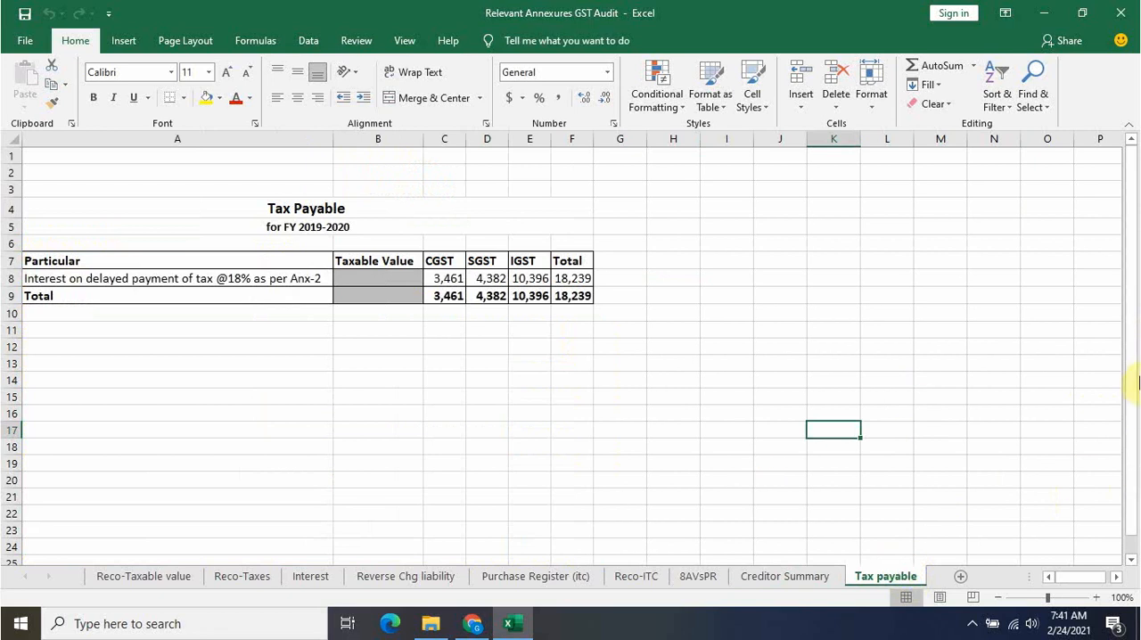
left_click(107, 576)
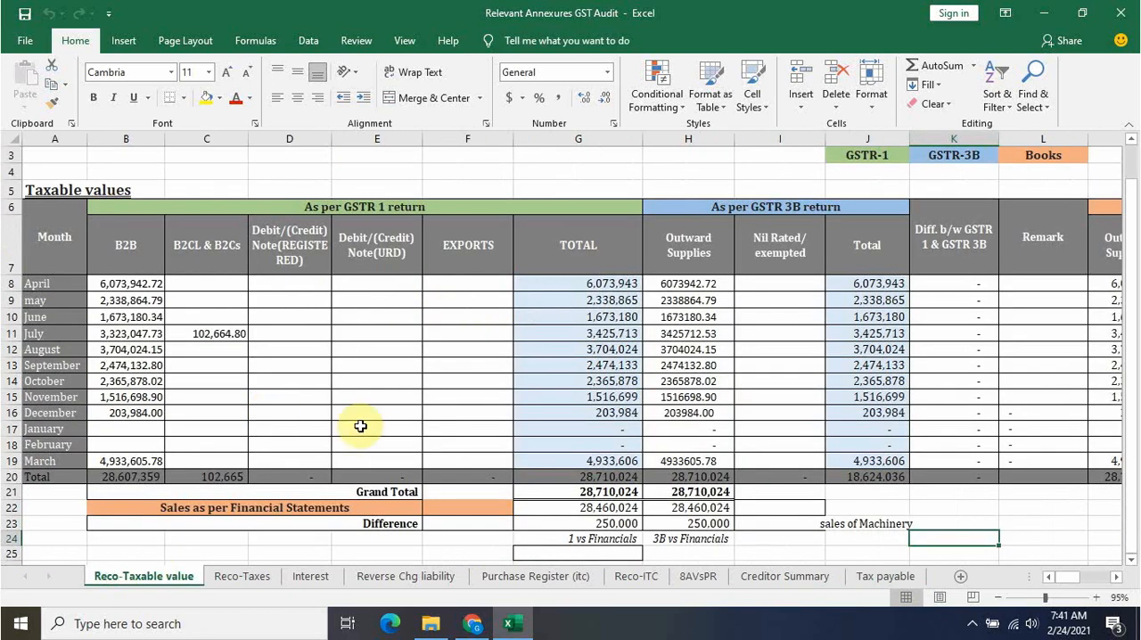
Switch back to the GST portal in Chrome and open table 4, the advances, inward and outward supplies on which tax is payable
left_click(473, 624)
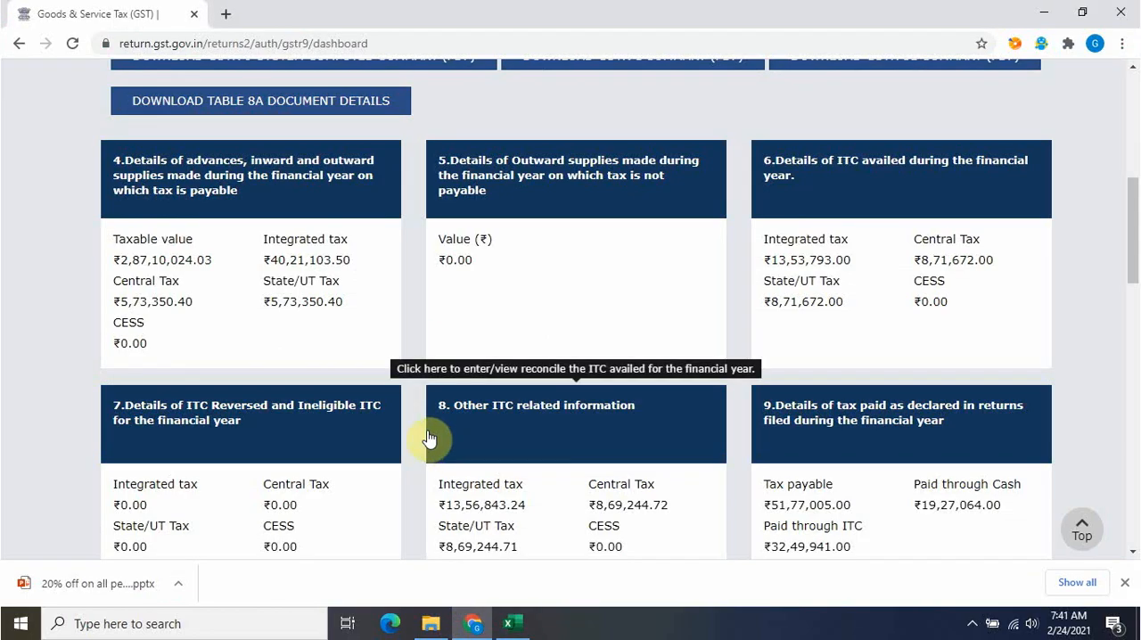
scroll(1130, 178, "up", 4)
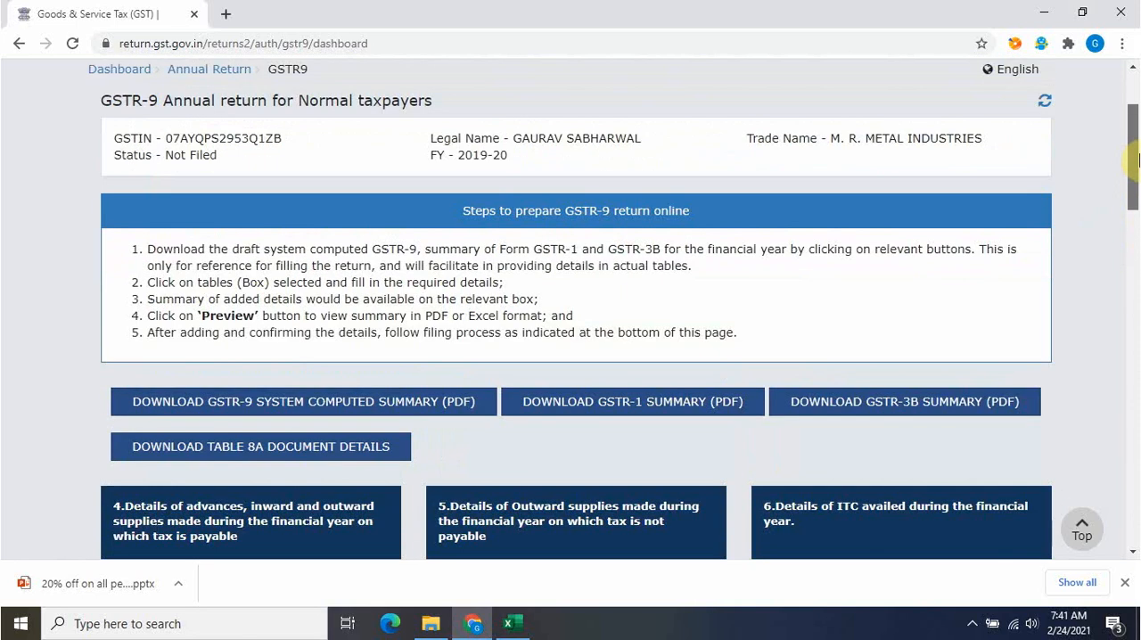
left_click_drag(1139, 160, 1138, 171)
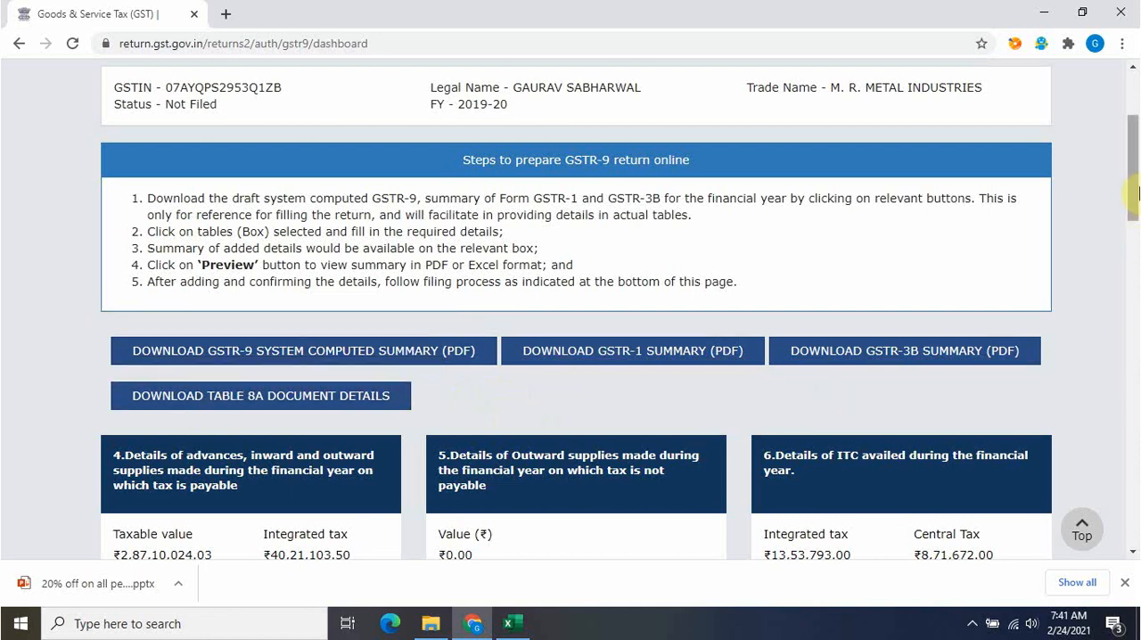
left_click_drag(1139, 189, 1136, 161)
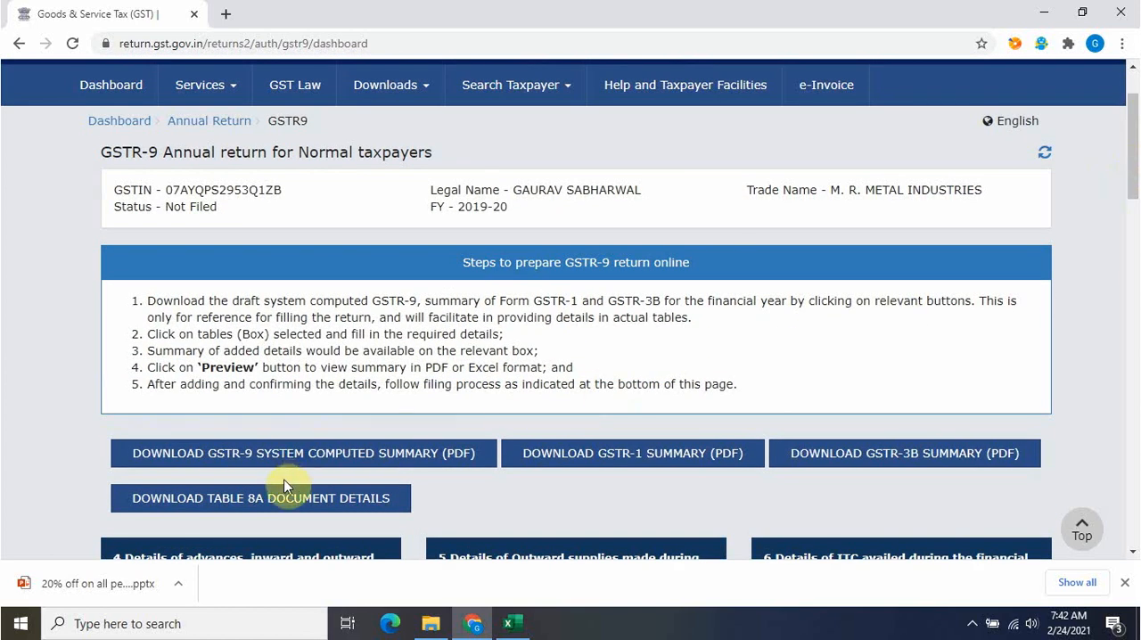
left_click_drag(1137, 101, 1137, 156)
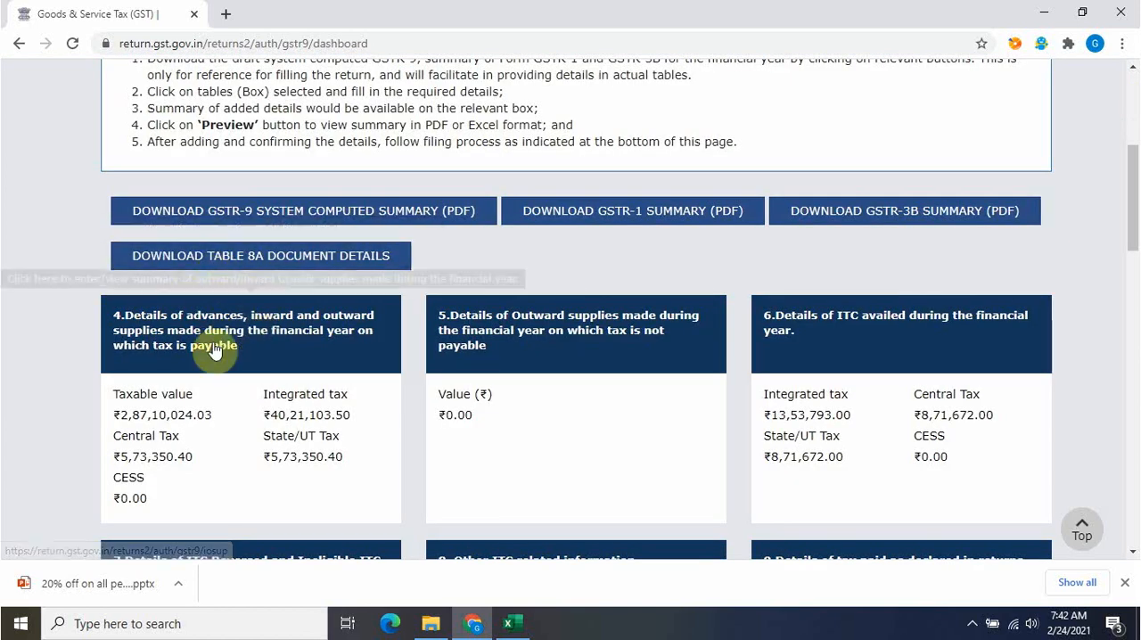
left_click_drag(1135, 197, 1127, 220)
left_click(326, 239)
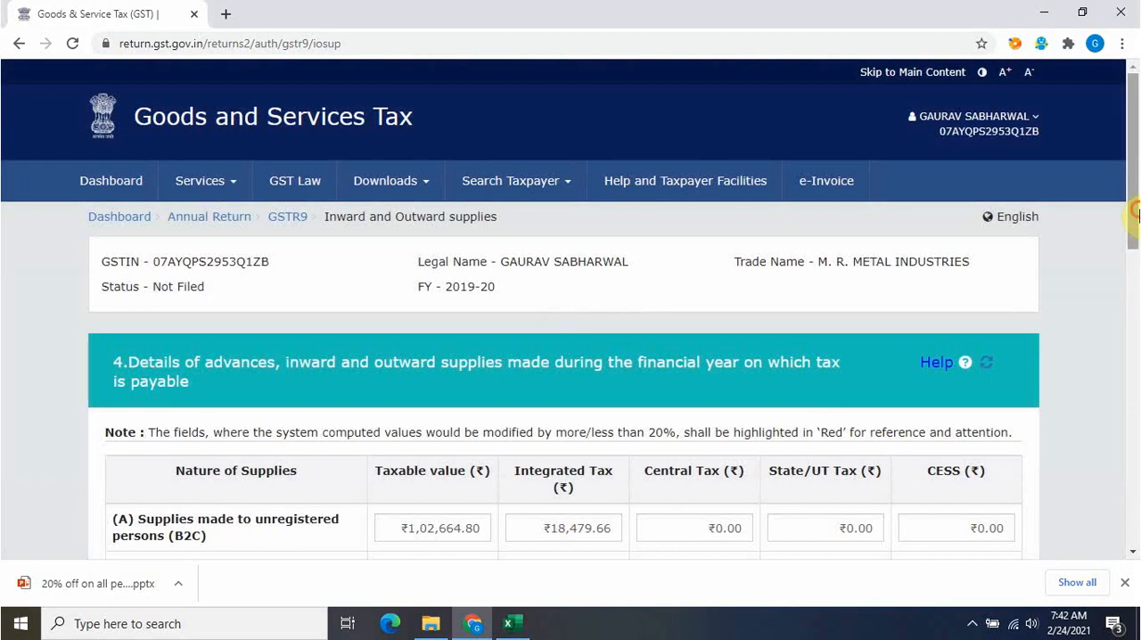
Compare the B2C taxable value in table 4 on the GST portal with the B2CL & B2Cs total in the Excel workbook
left_click_drag(1137, 213, 1134, 295)
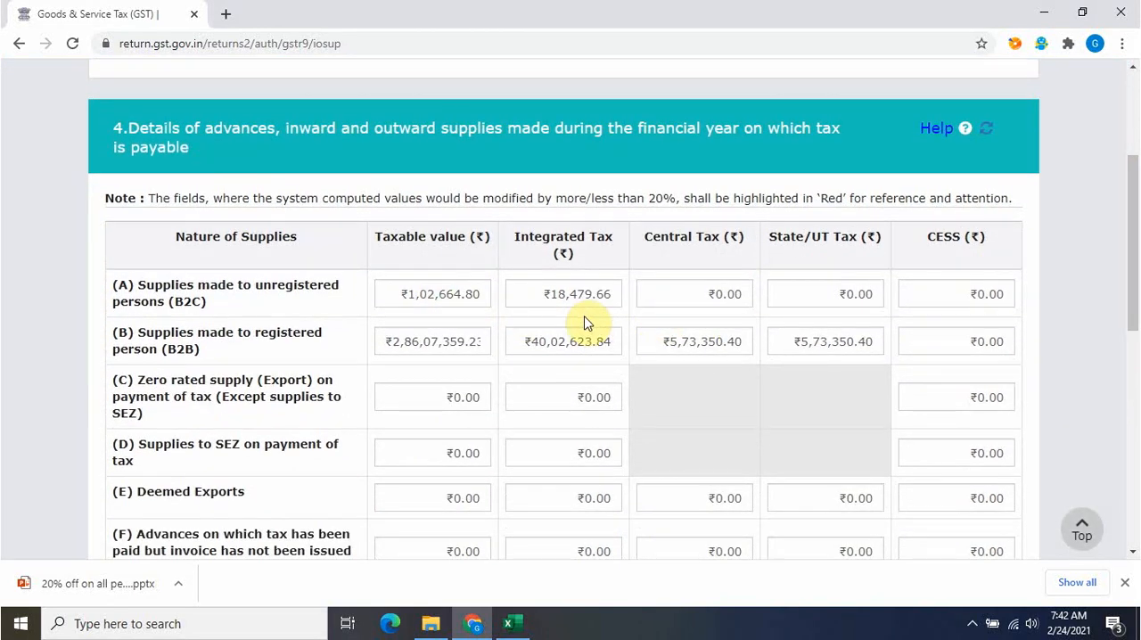
key("alt+Tab")
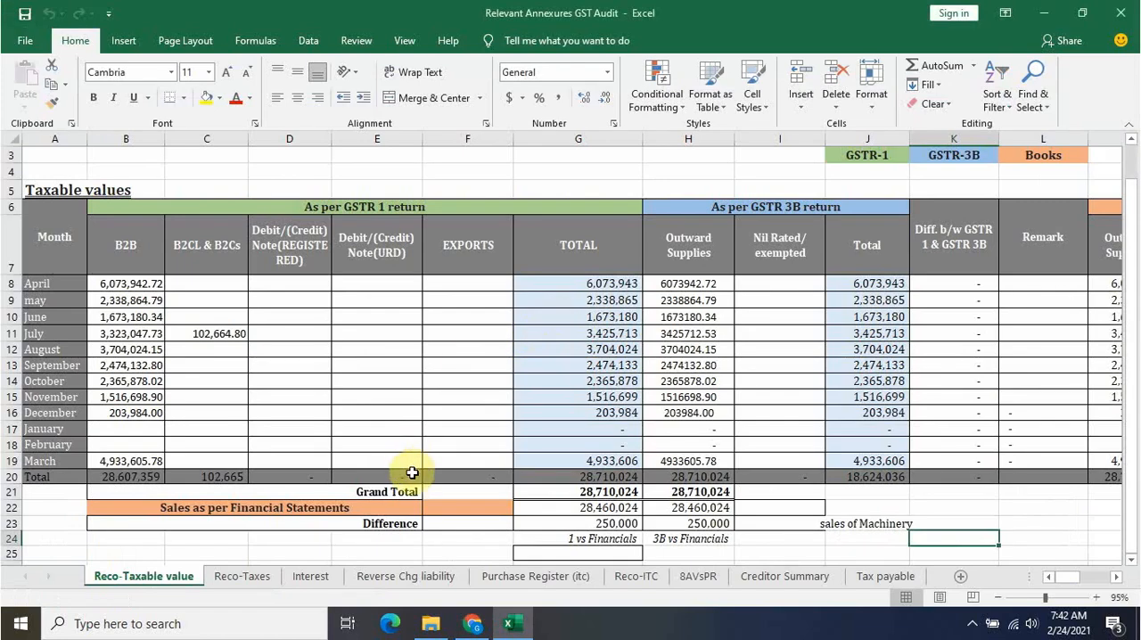
left_click(220, 474)
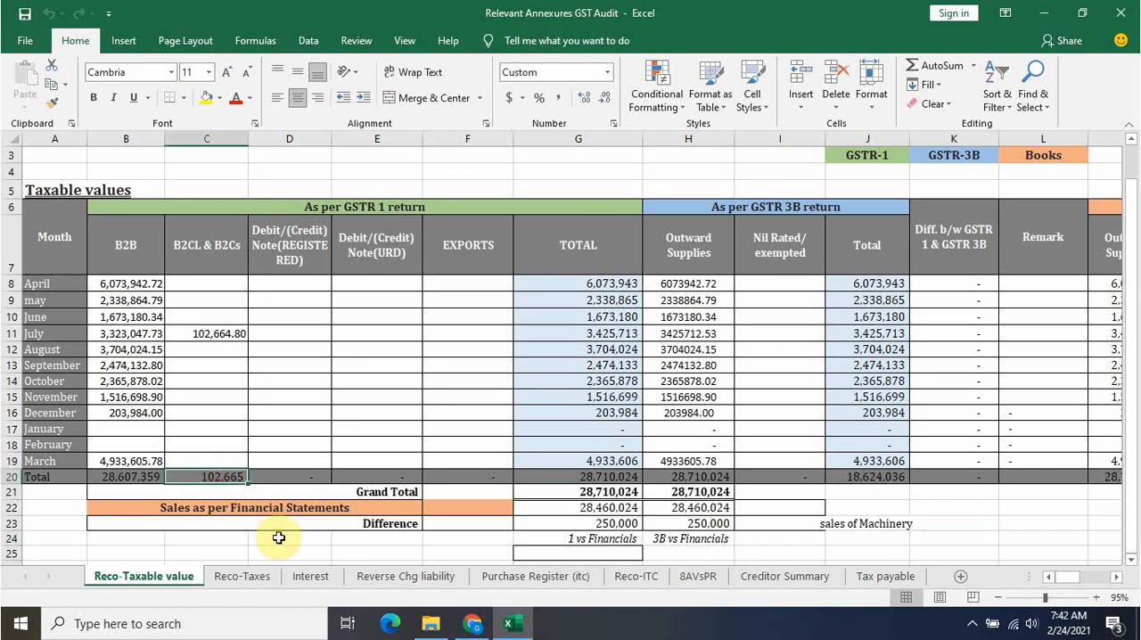
key("alt+Tab")
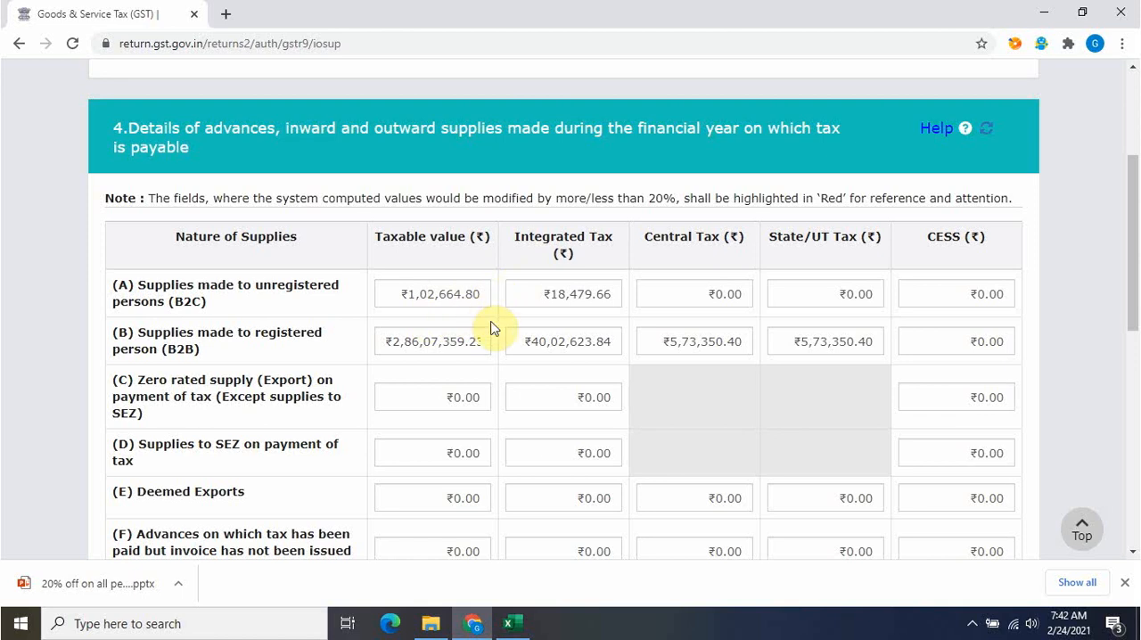
Switch to Excel and examine the GSTR-1 grand total against sales as per financial statements, including the difference and its remark
key("alt+Tab")
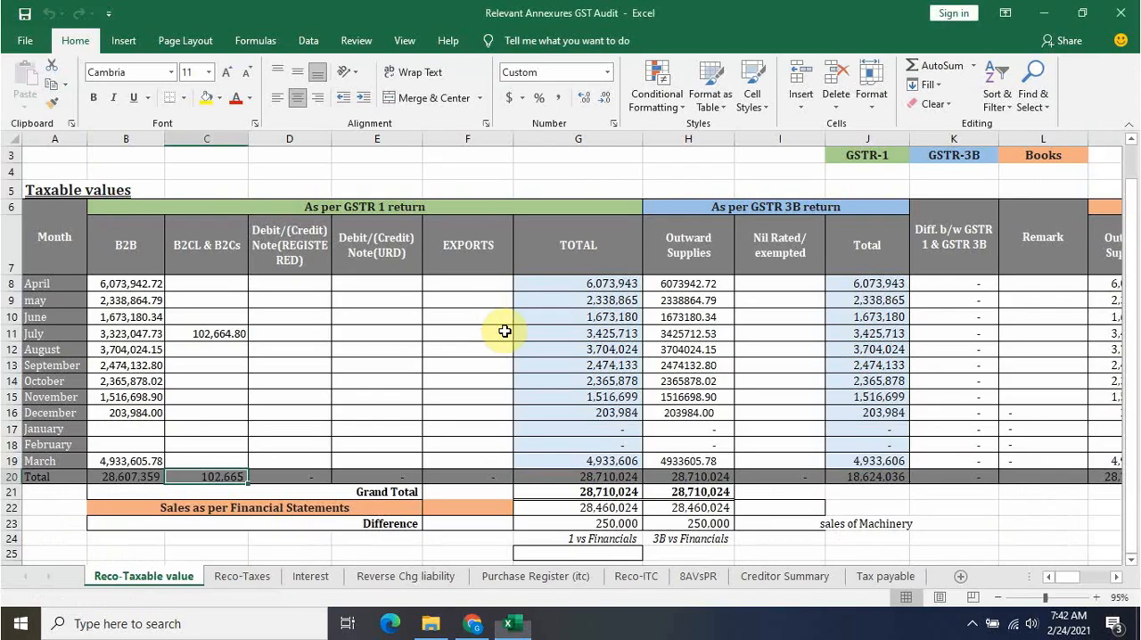
left_click(616, 513)
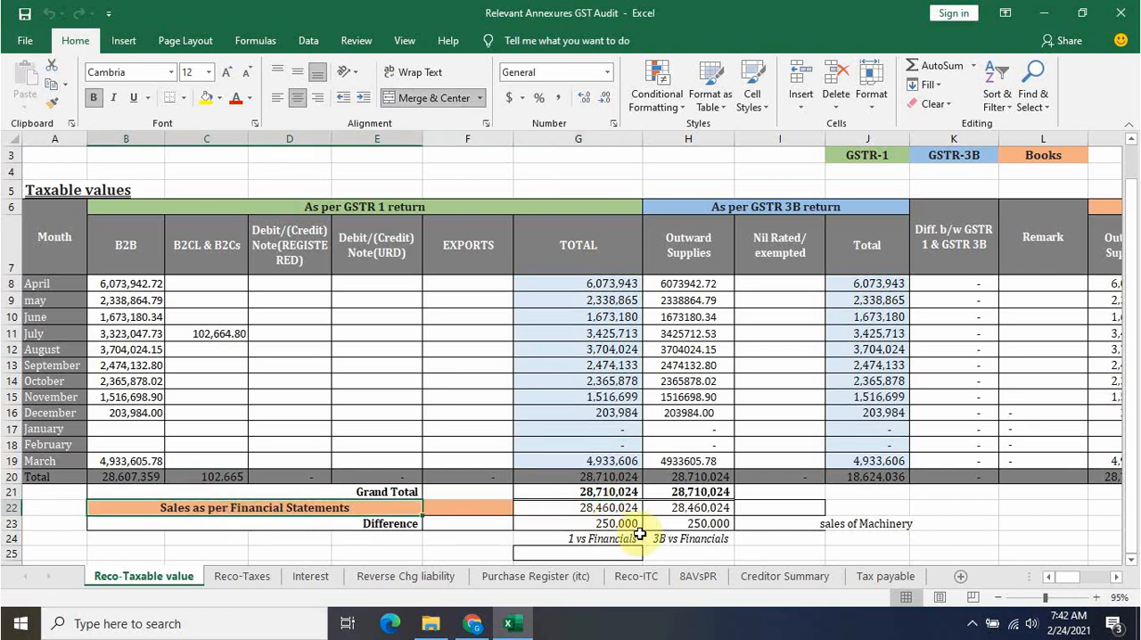
left_click(555, 509)
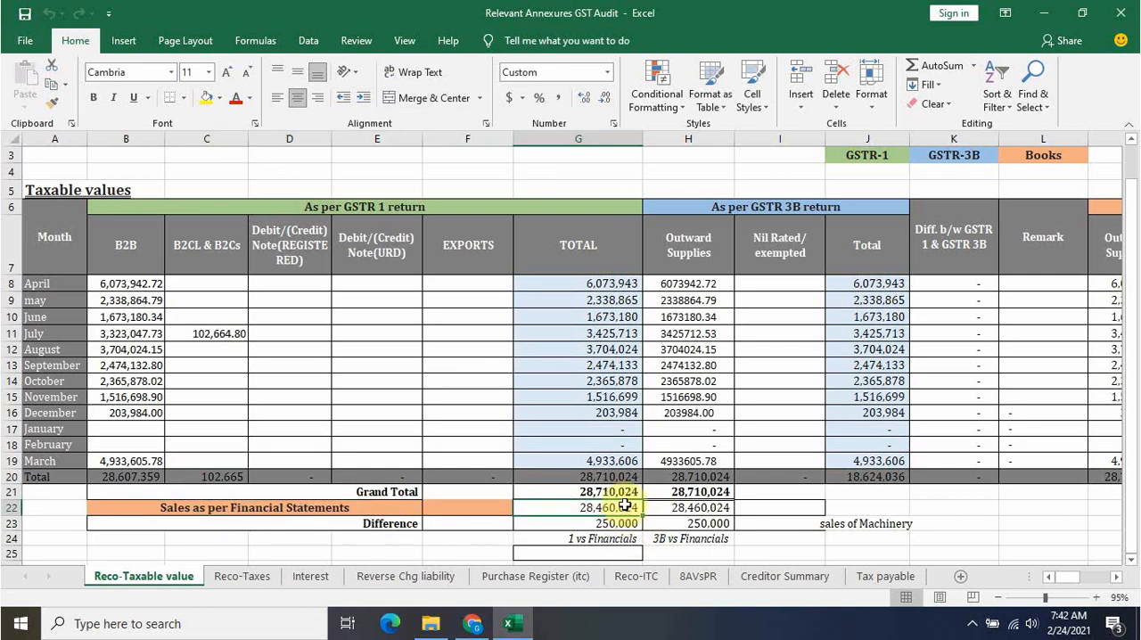
left_click(625, 493)
left_click(630, 526)
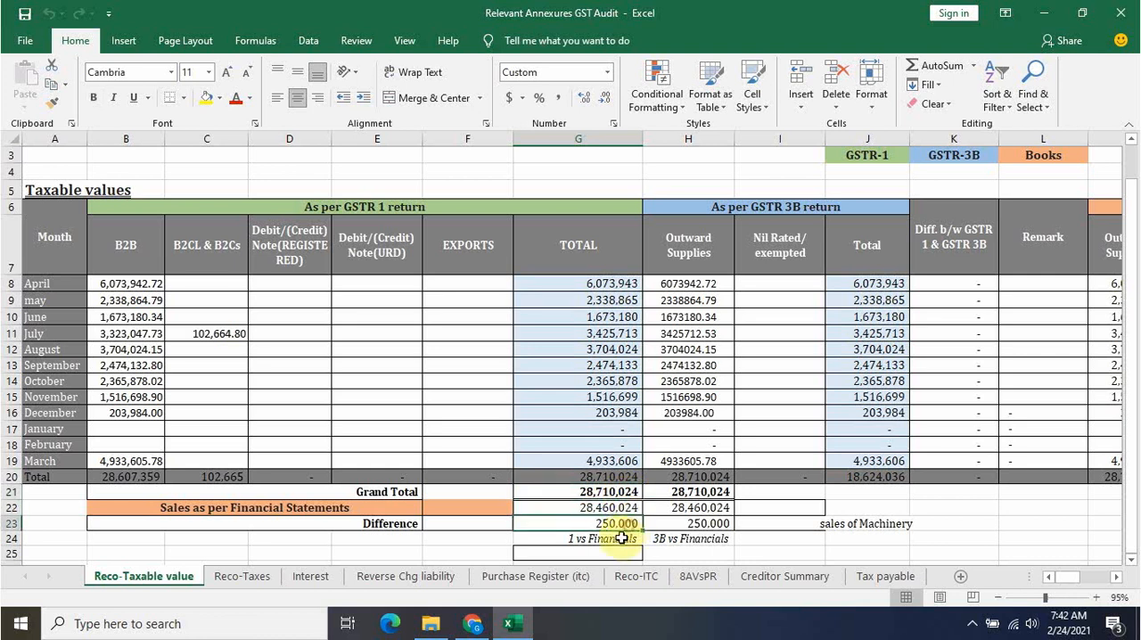
left_click(861, 524)
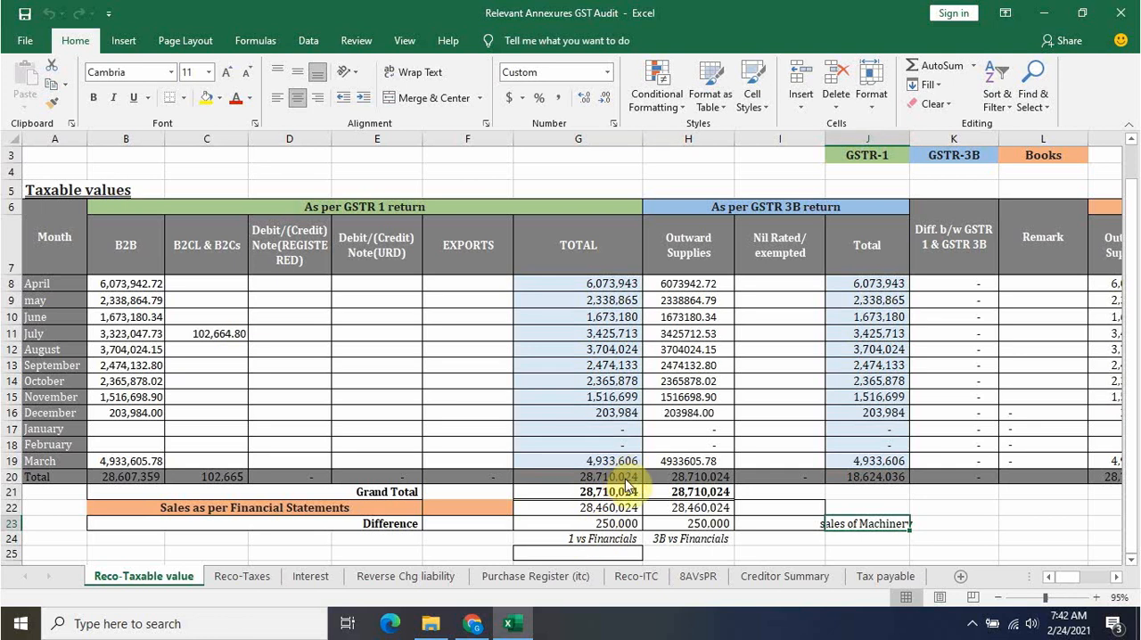
Compare the B2B taxable value in portal table 4 with the B2B total on Excel's Reco-Taxable value sheet
key("alt+Tab")
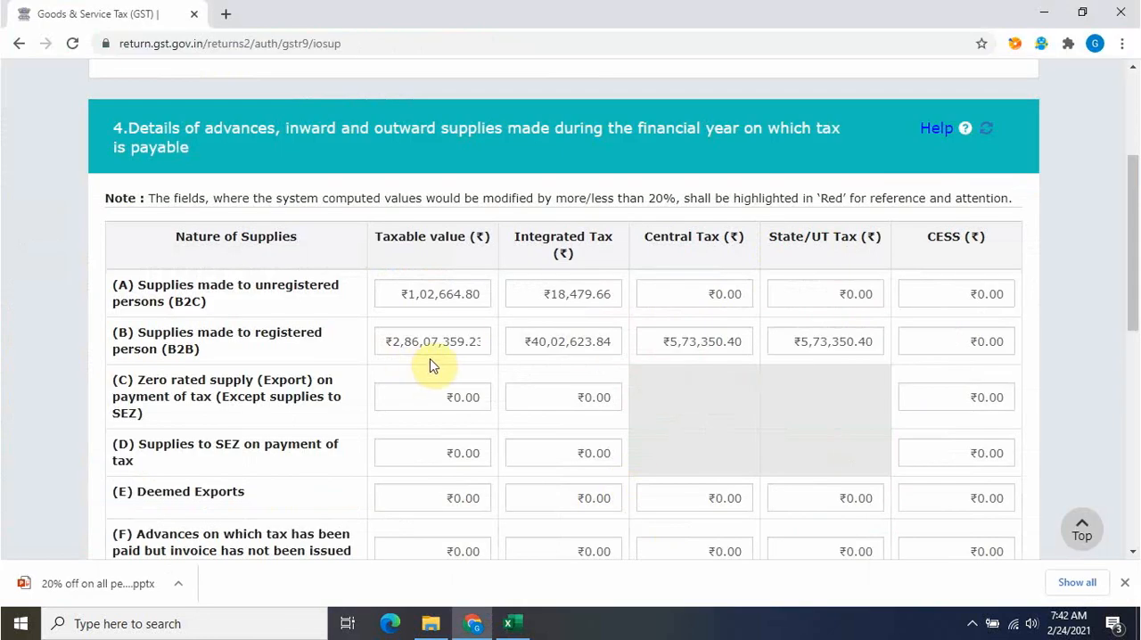
key("alt+Tab")
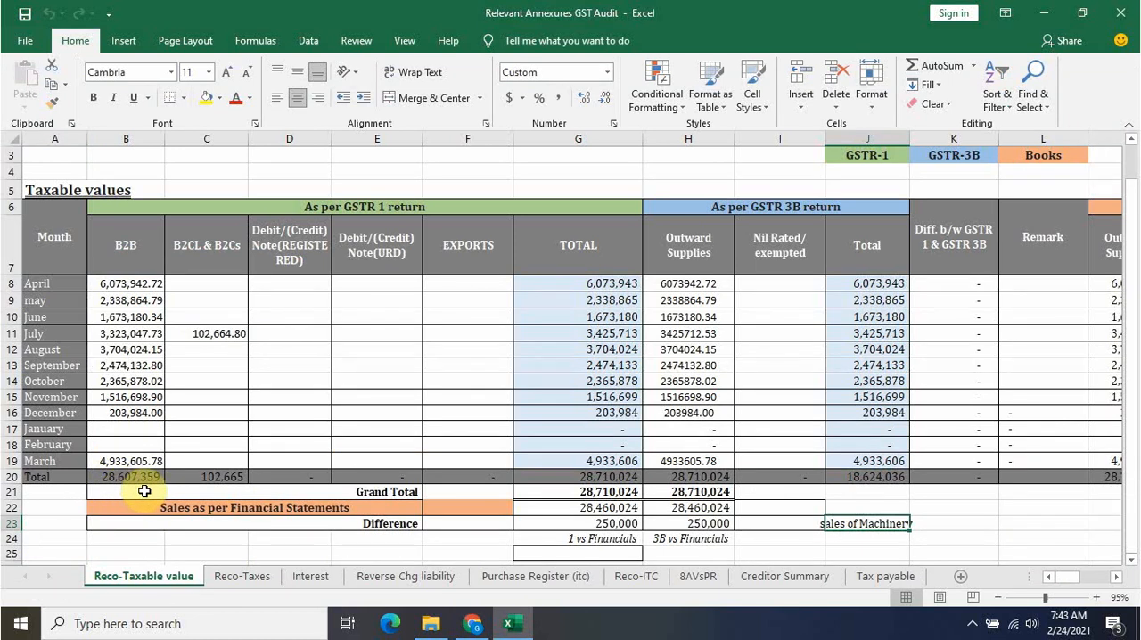
key("alt+Tab")
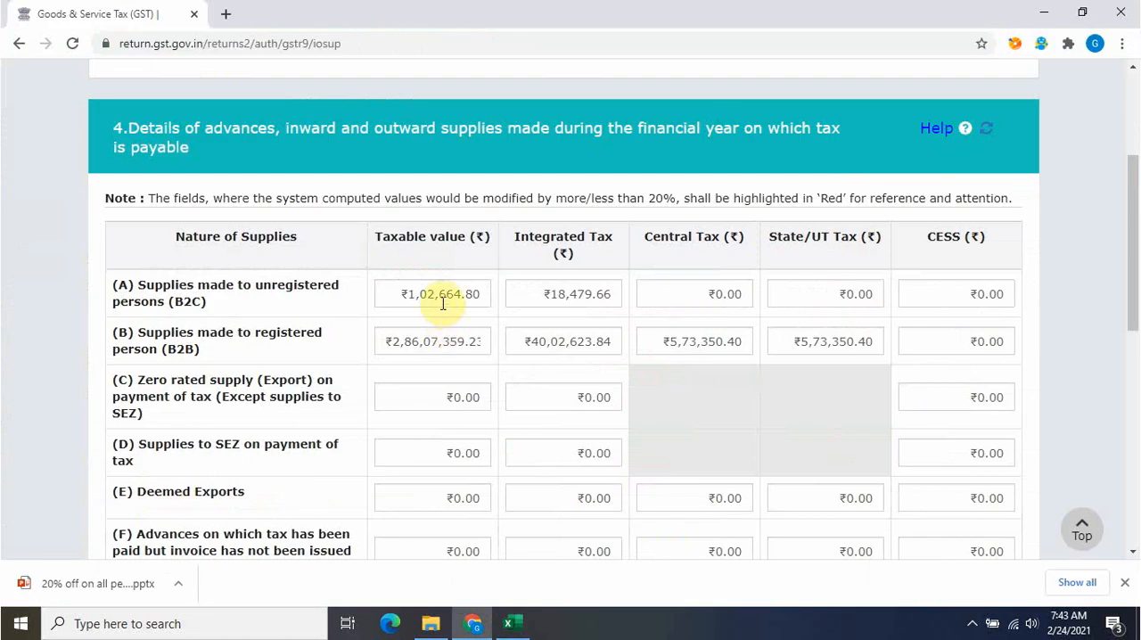
Recheck the Excel grand total, financial statement sales and sales of Machinery difference, glancing back at portal table 4
key("alt+Tab")
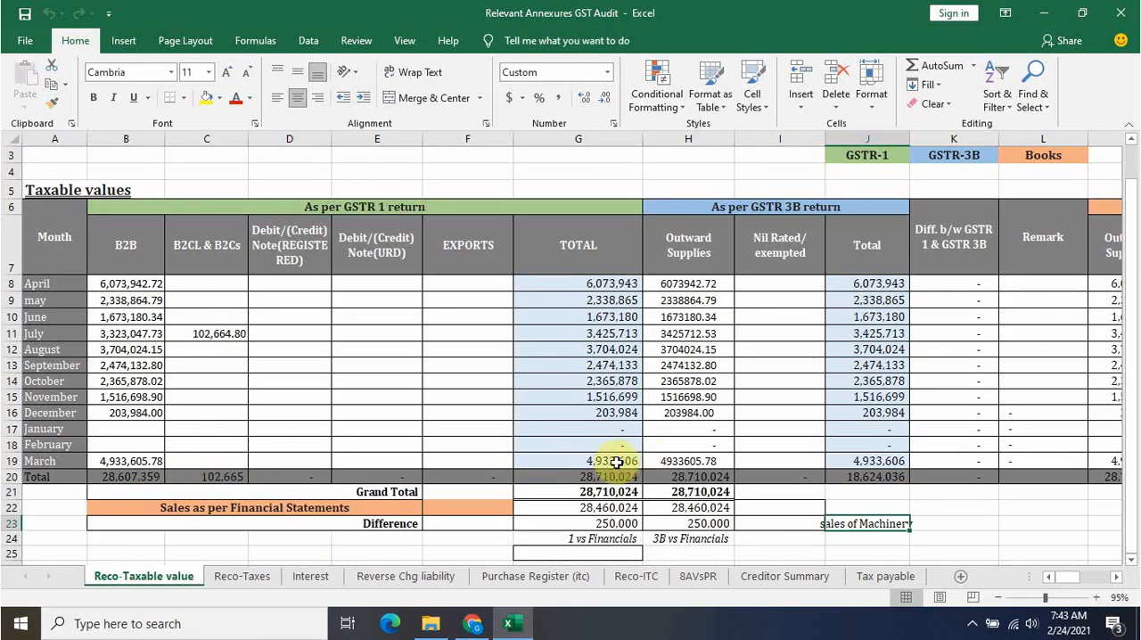
left_click(615, 511)
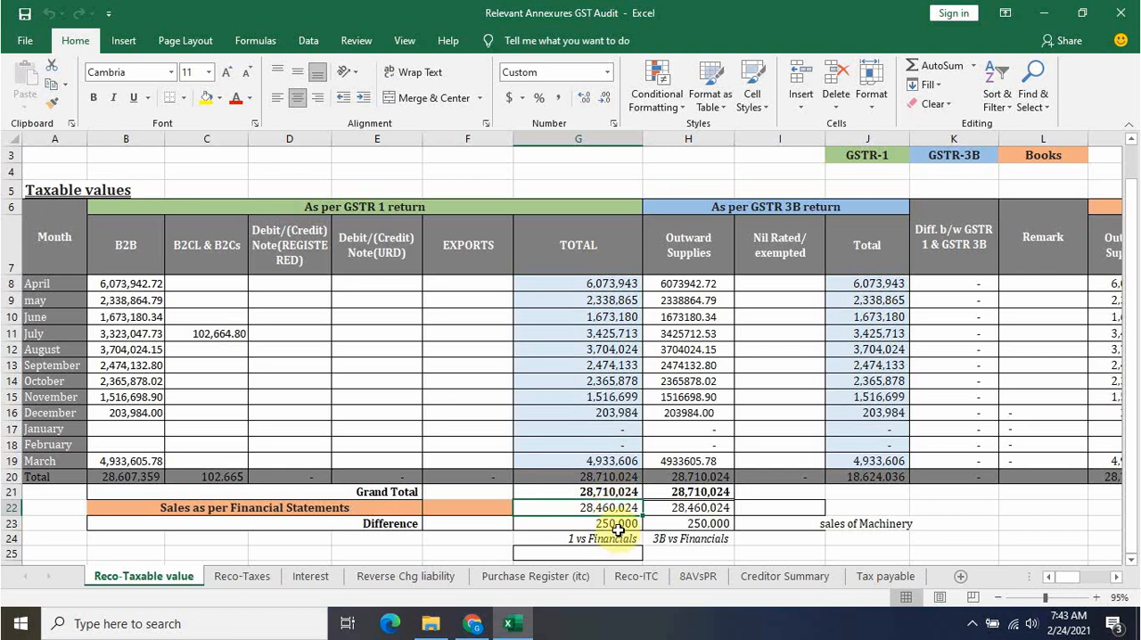
left_click(616, 492)
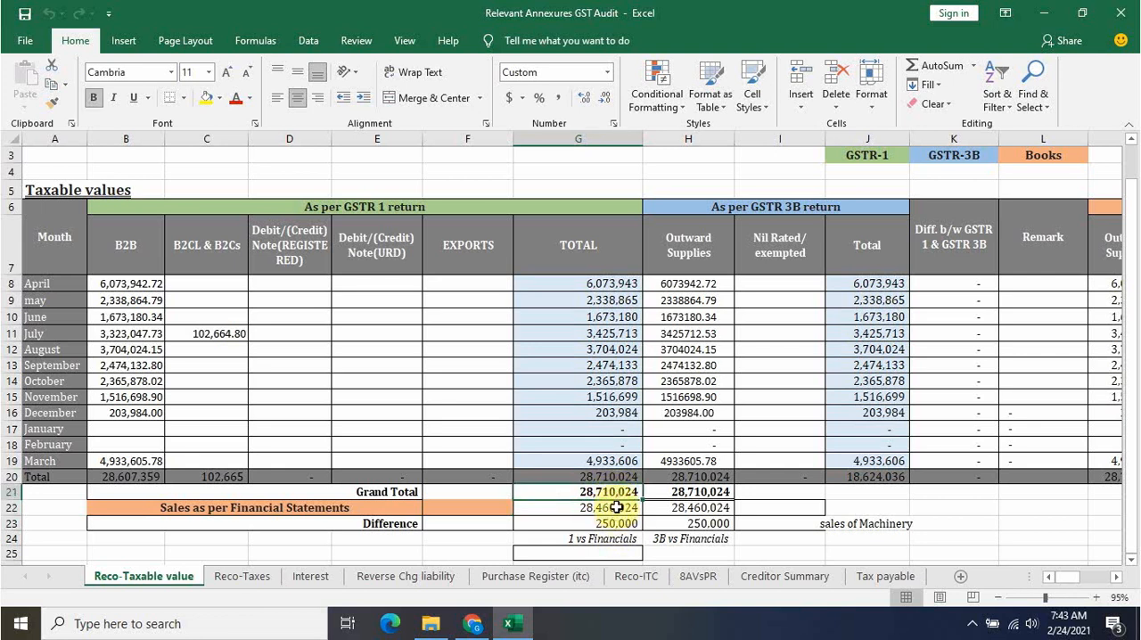
left_click(616, 507)
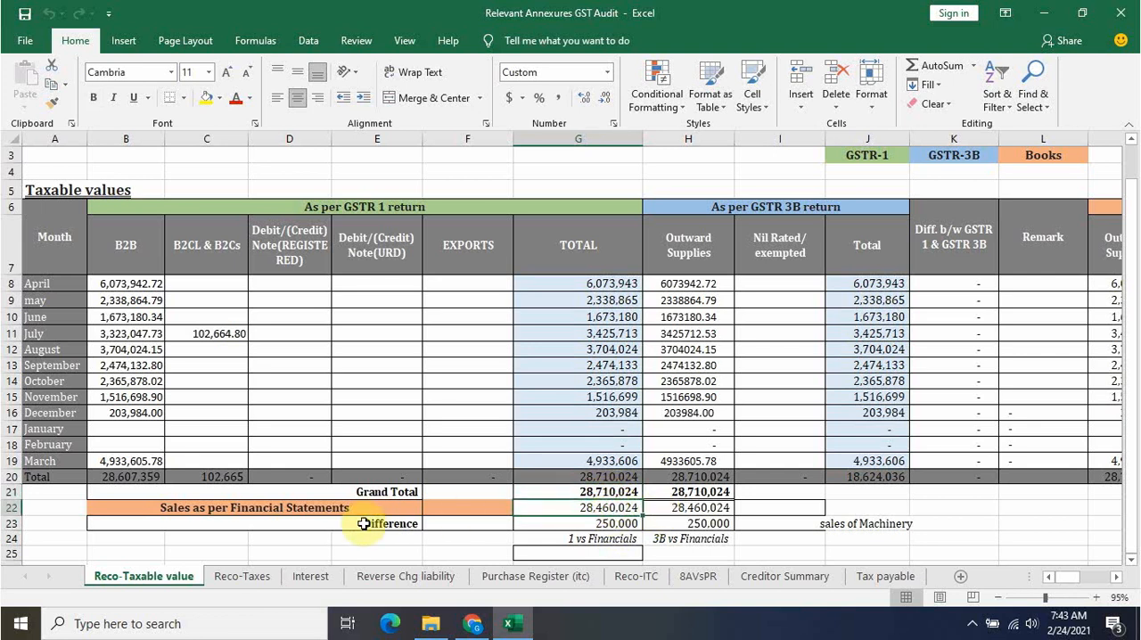
left_click(631, 528)
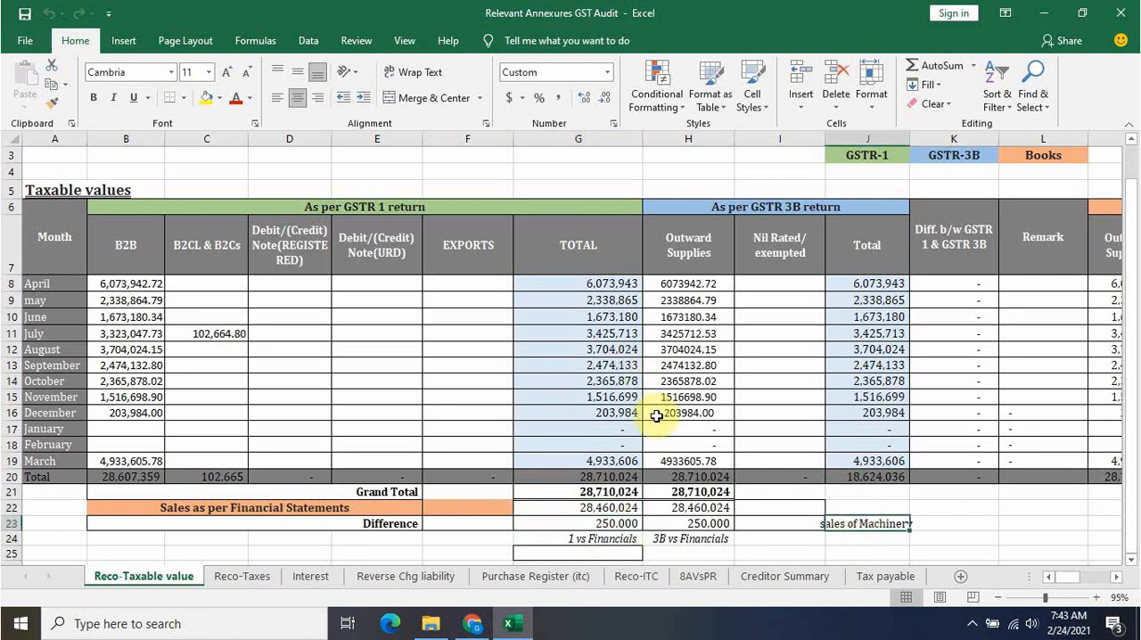
key("alt+Tab")
key("alt+Tab")
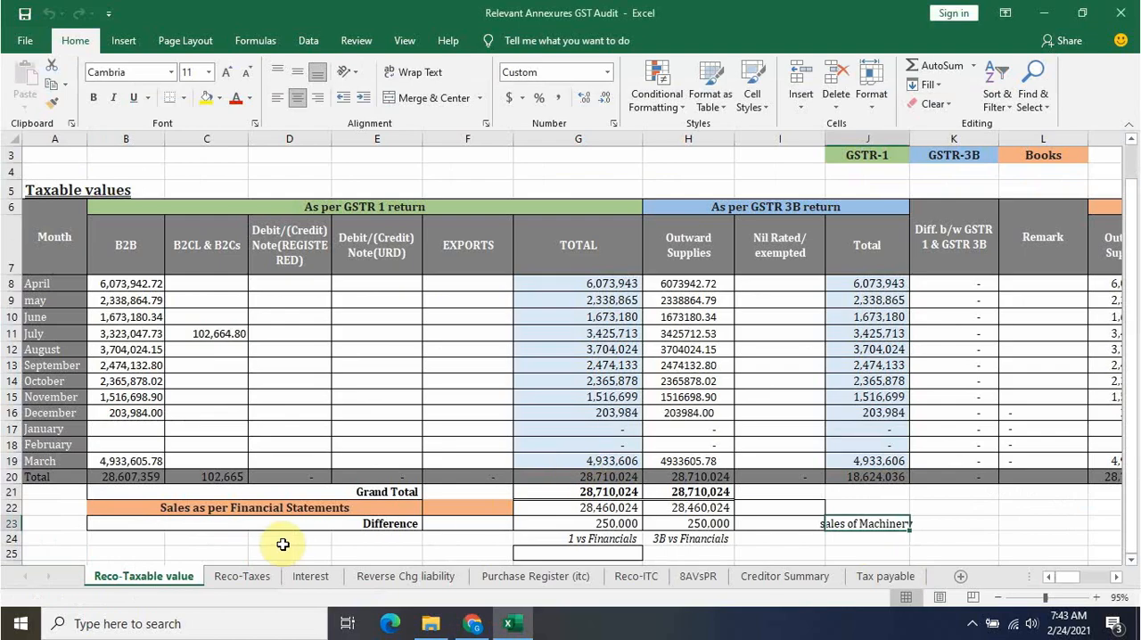
Open the Reco-Taxes sheet and compare its B2C IGST total with the integrated tax for unregistered persons on the portal
left_click(241, 576)
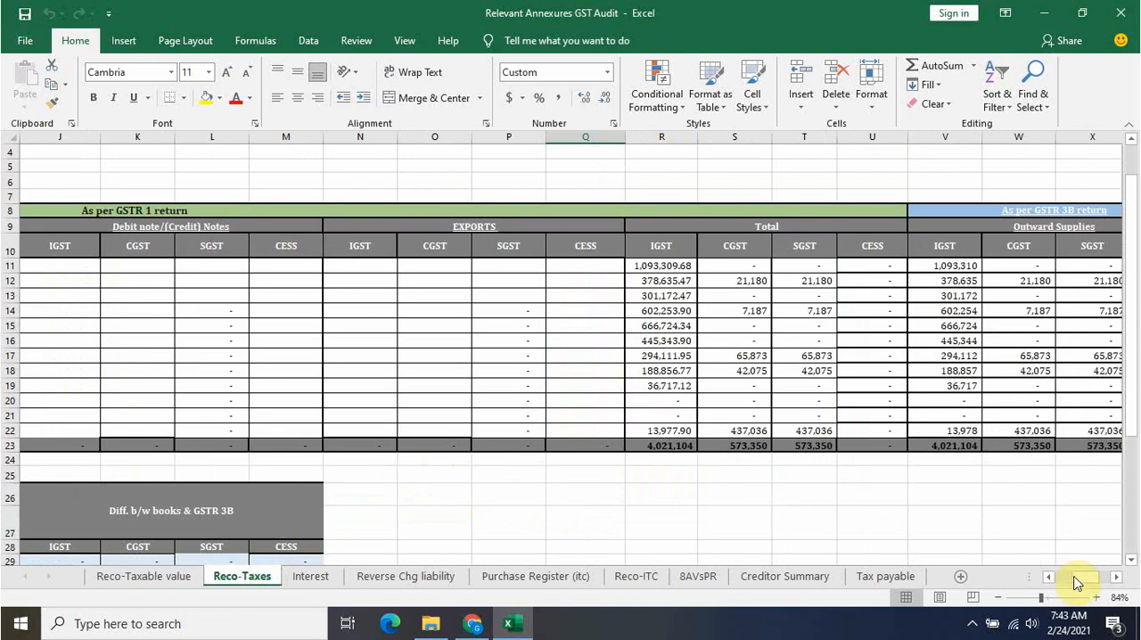
left_click_drag(1077, 578, 1029, 579)
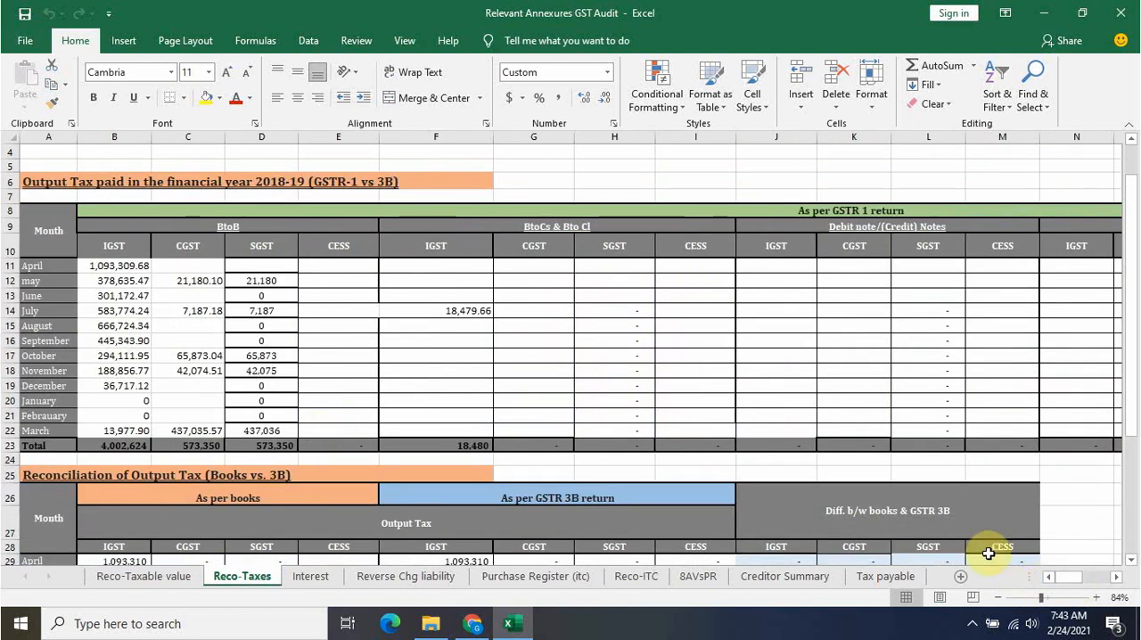
mouse_move(1070, 582)
left_mouse_down()
mouse_move(1100, 589)
mouse_move(1065, 581)
left_mouse_up()
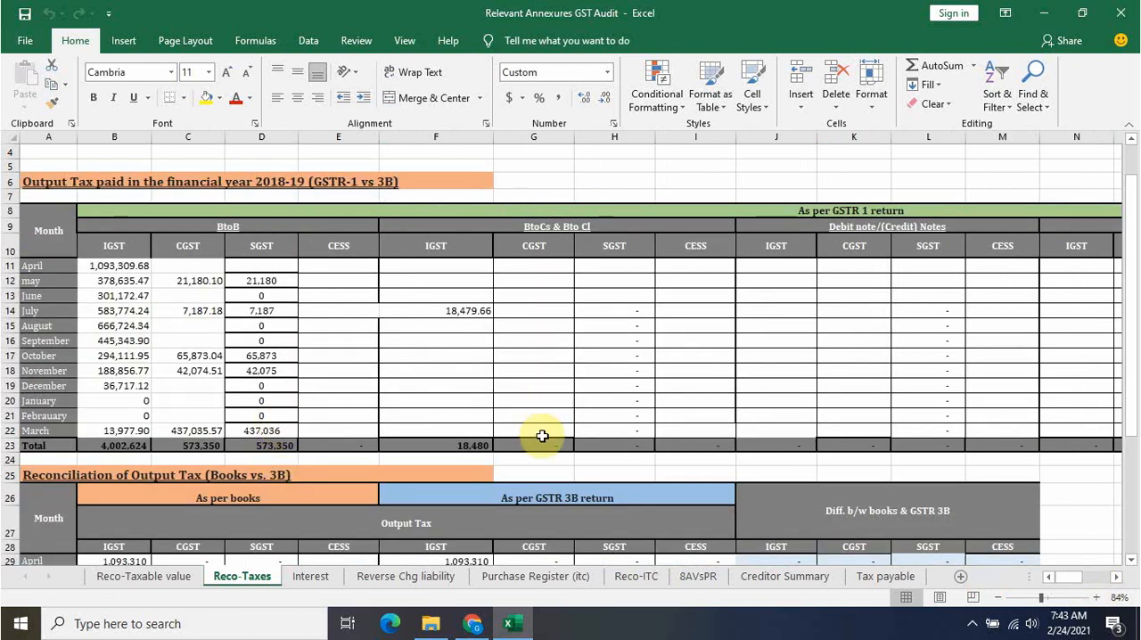
left_click(485, 443)
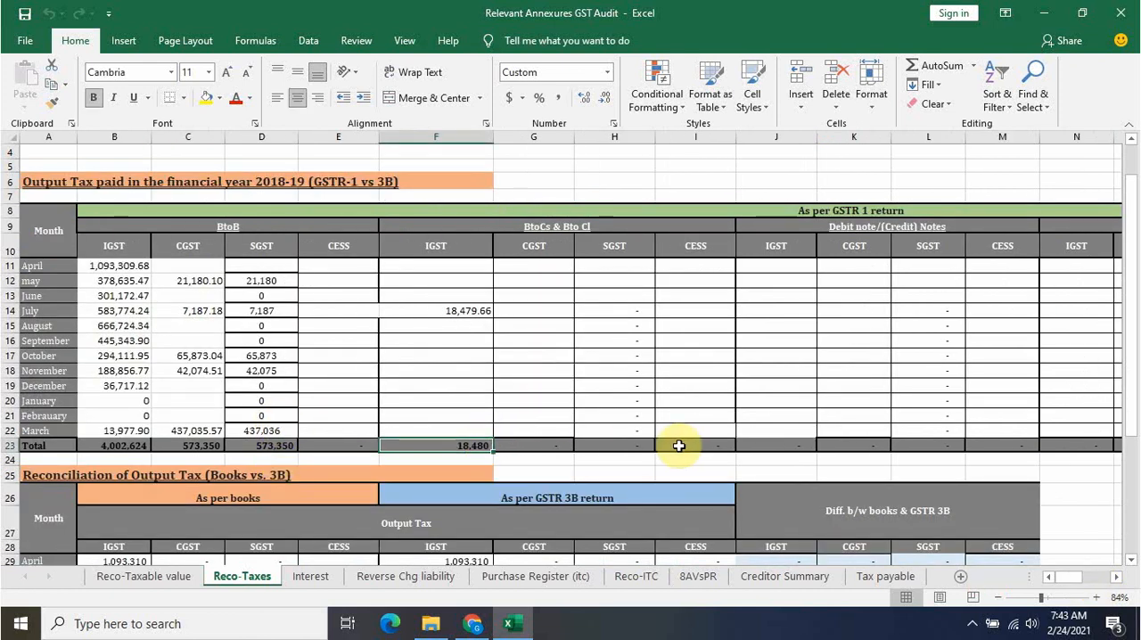
key("alt+Tab")
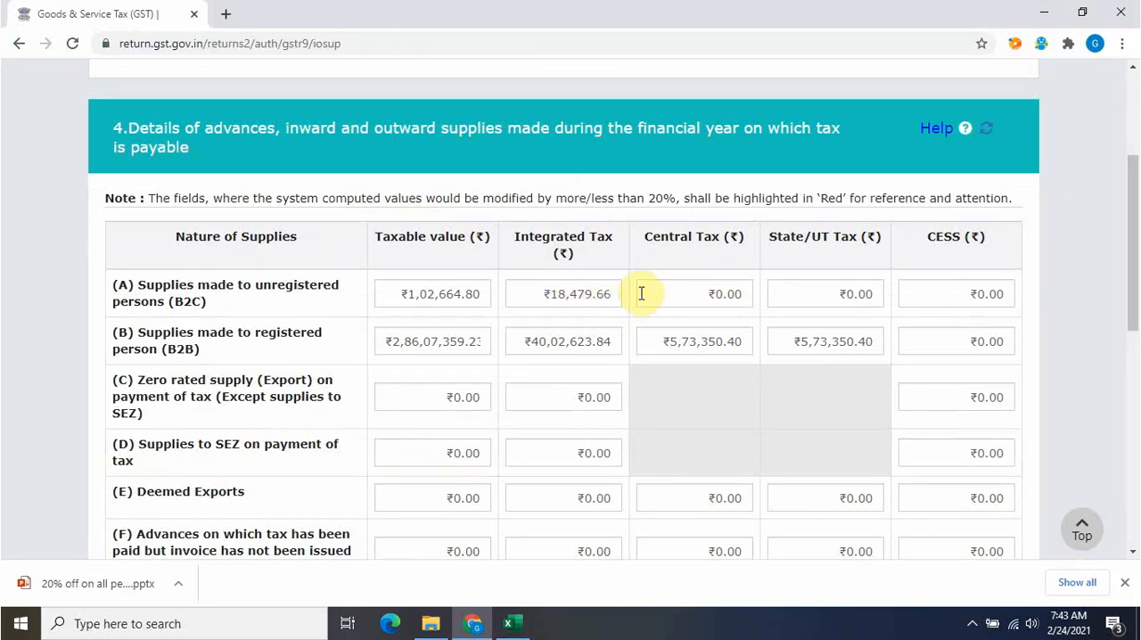
Compare the B2B IGST total on Excel's Reco-Taxes sheet with the integrated tax for registered persons in portal table 4
key("alt+Tab")
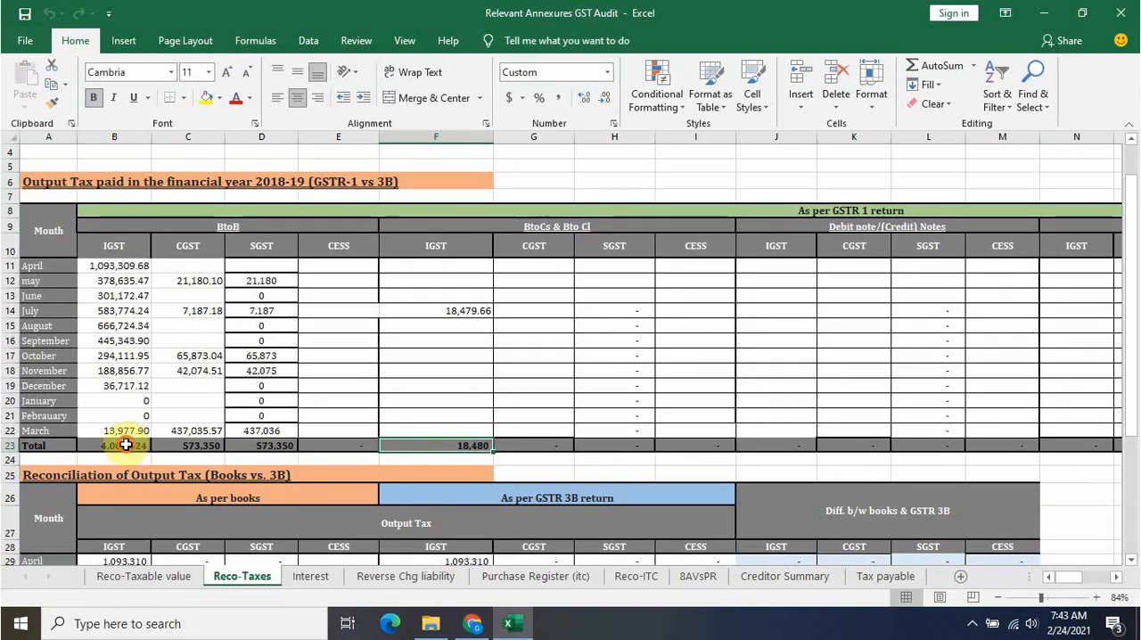
left_click(126, 444)
key("alt+Tab")
key("alt+Tab")
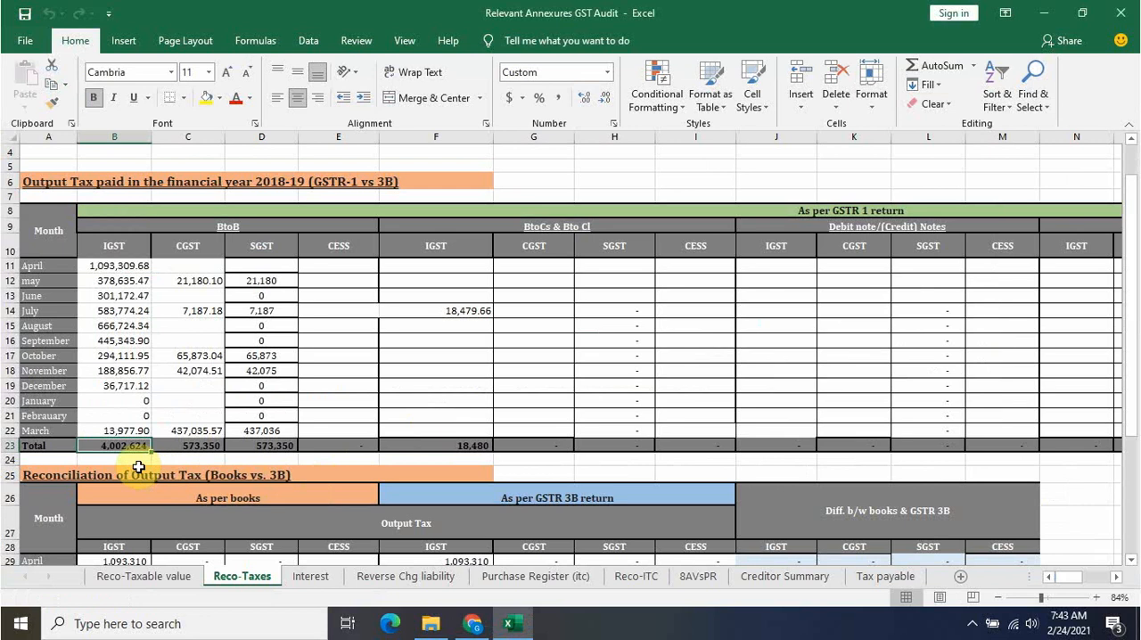
key("alt+Tab")
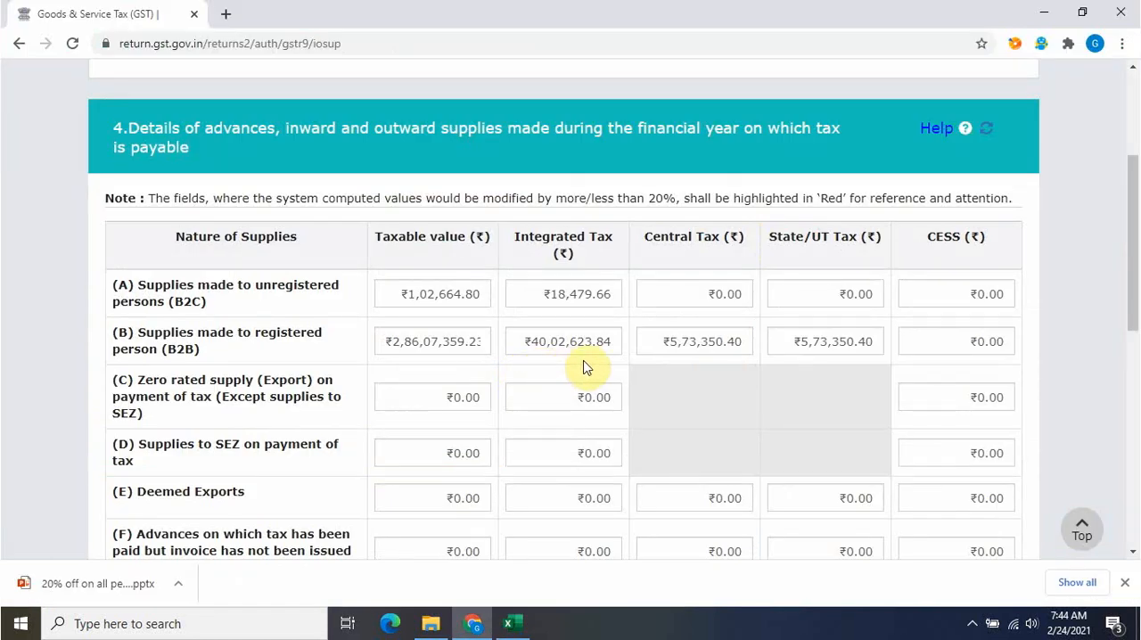
Compare the B2B CGST and SGST totals on Excel's Reco-Taxes sheet with the central and state tax in portal table 4
key("alt+Tab")
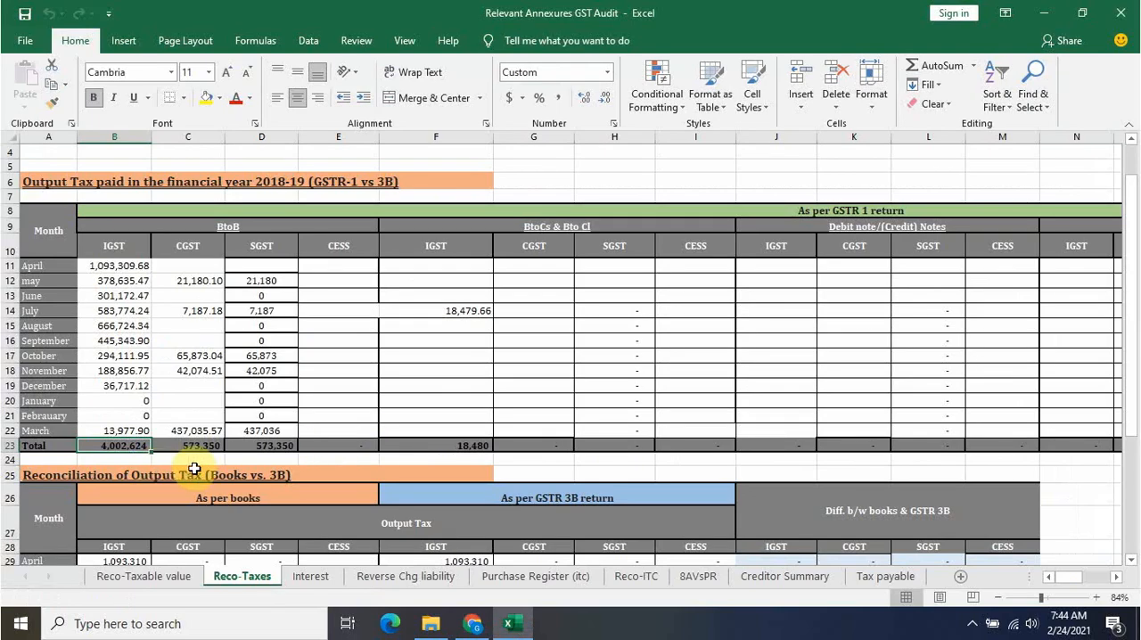
key("alt+Tab")
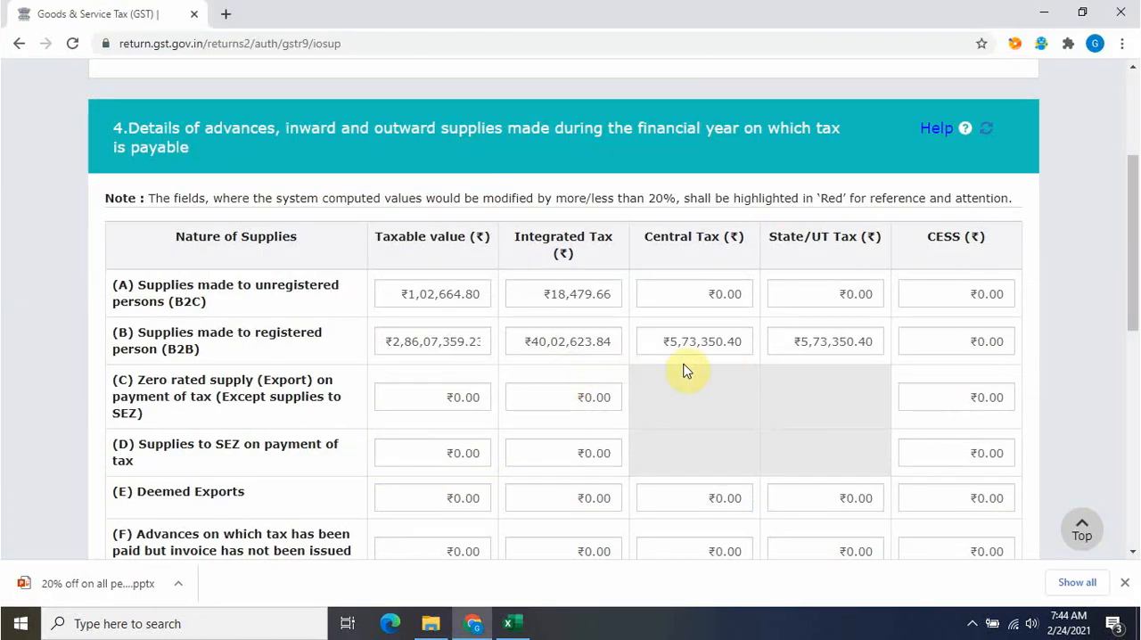
key("alt+Tab")
left_click(198, 445)
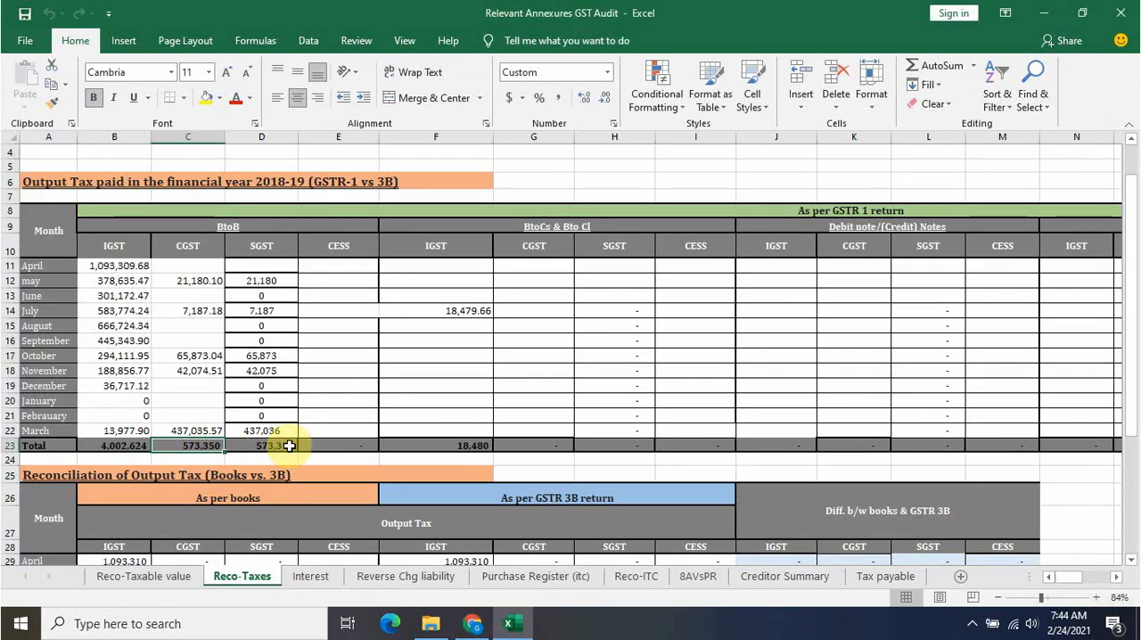
key("alt+Tab")
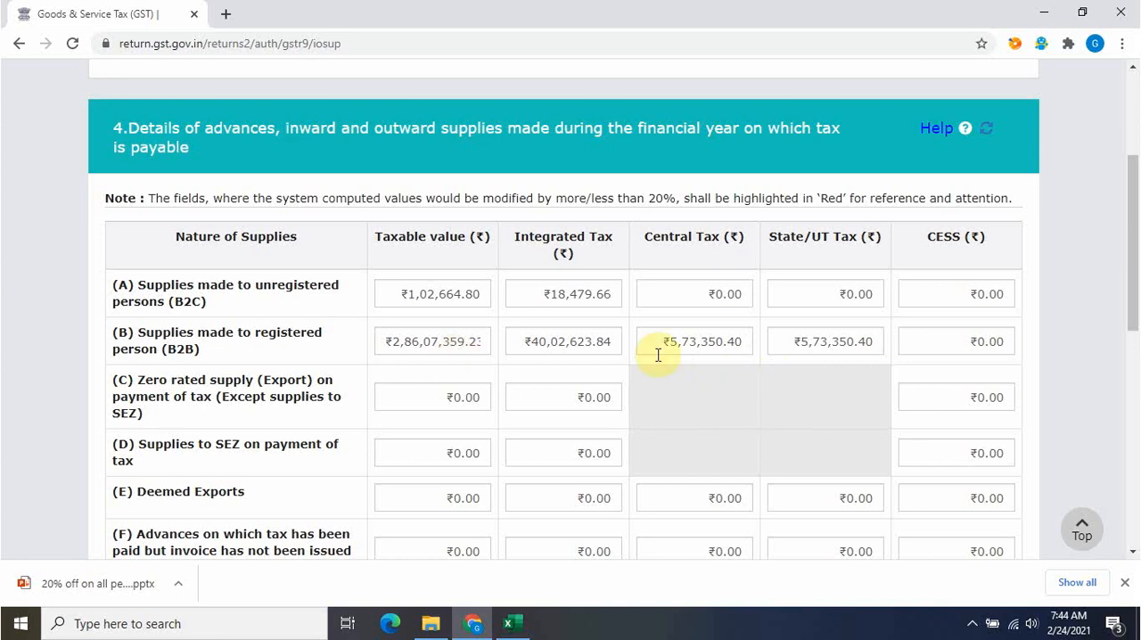
Review the remaining rows of table 4 down to row N, save the table and return to the GSTR-9 dashboard
left_click_drag(1131, 265, 1131, 382)
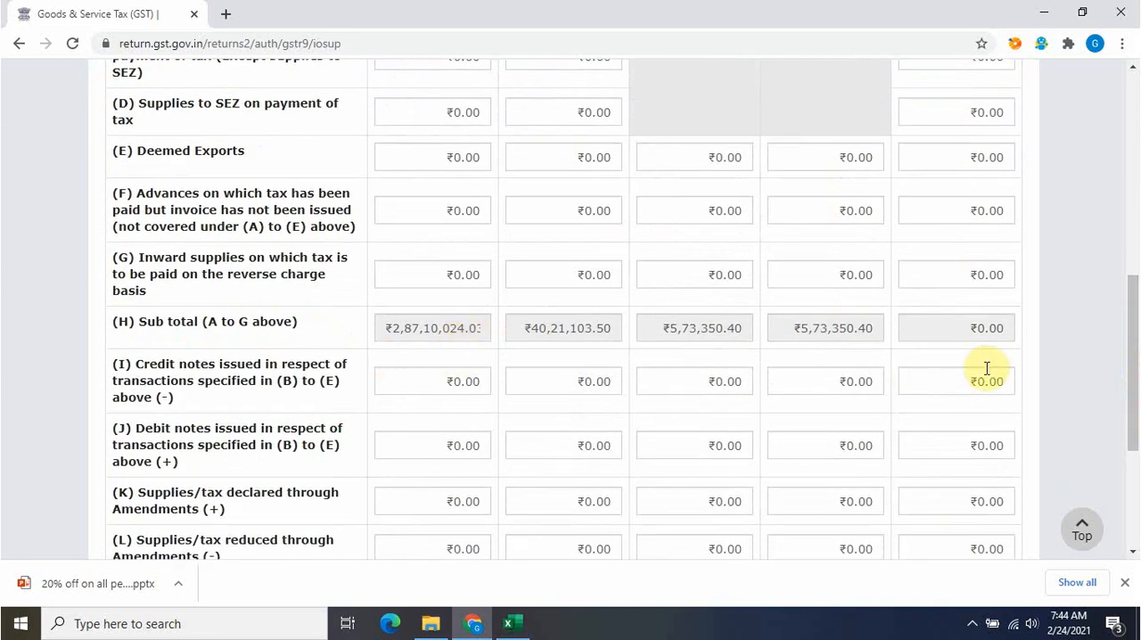
scroll(1134, 322, "down", 2)
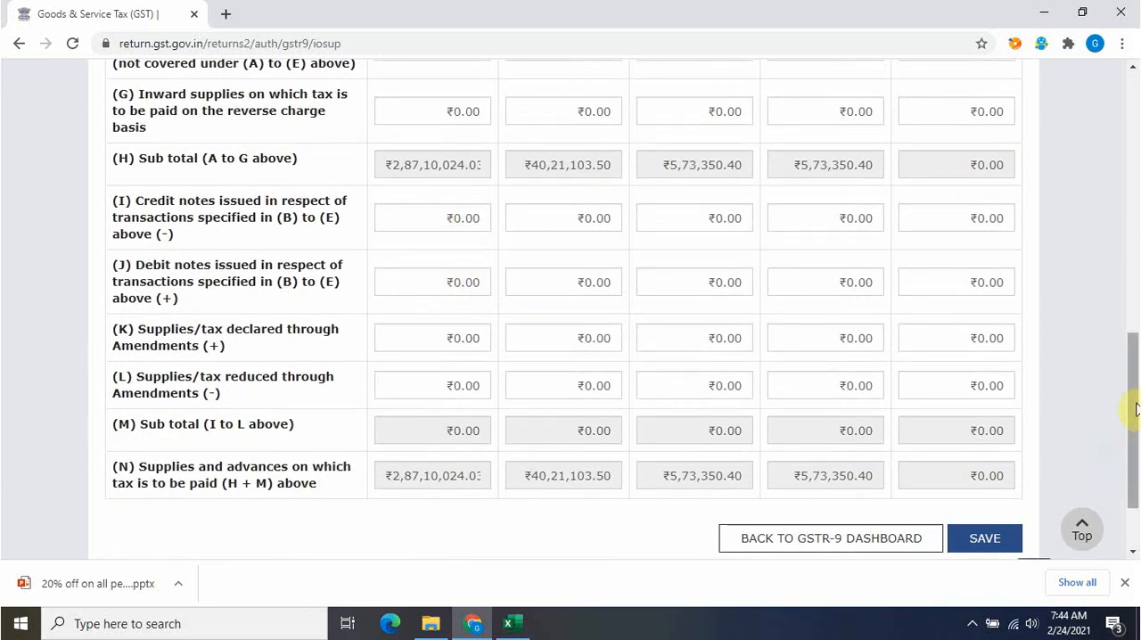
scroll(1132, 413, "down", 2)
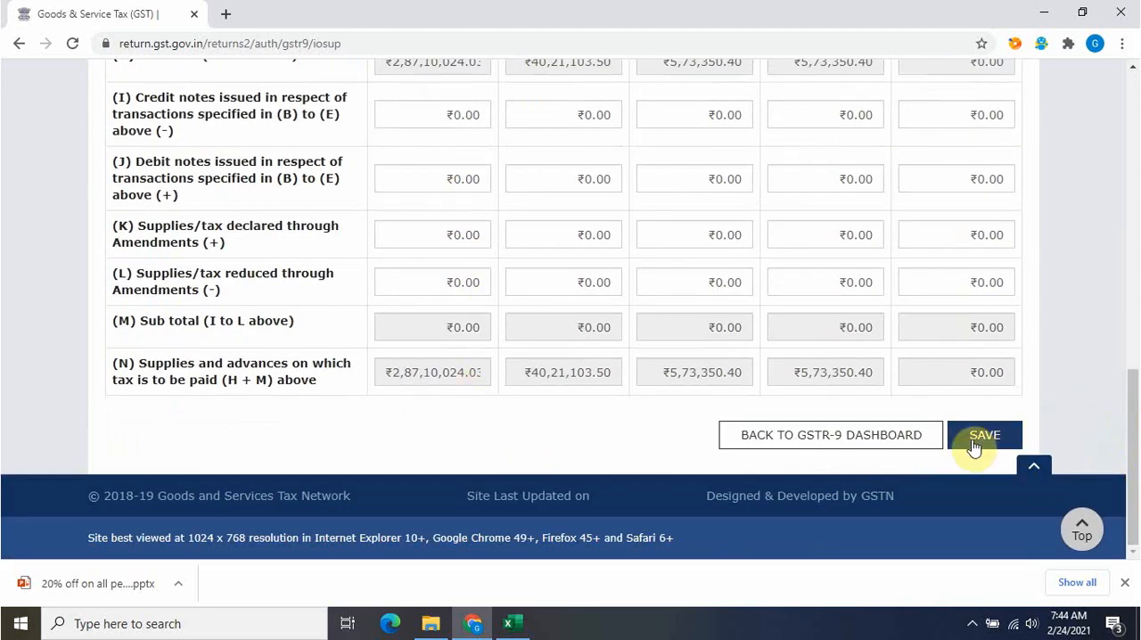
left_click(981, 434)
left_click(558, 315)
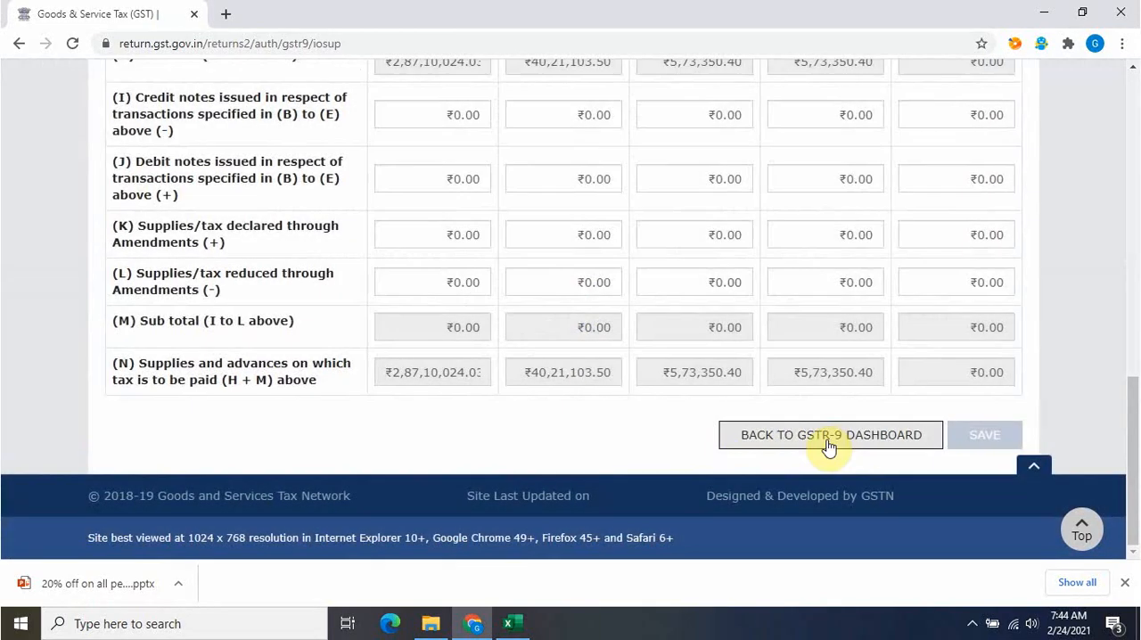
left_click(829, 440)
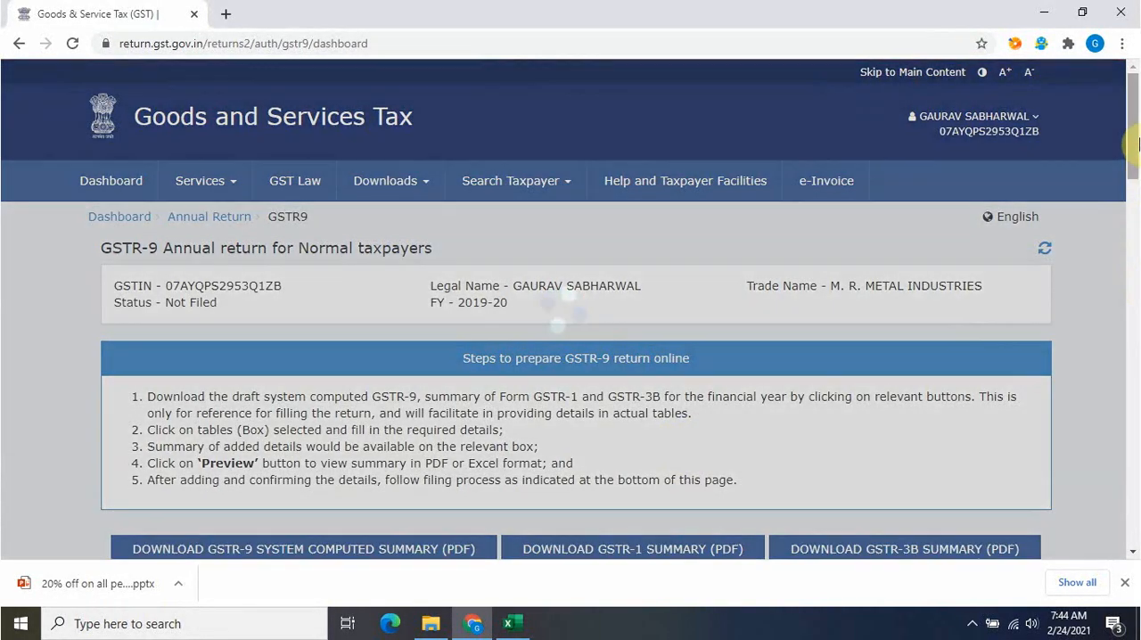
Open table 5 for outward supplies on which tax is not payable, review it down to row N, save it and return to the dashboard
left_click_drag(1134, 145, 1135, 239)
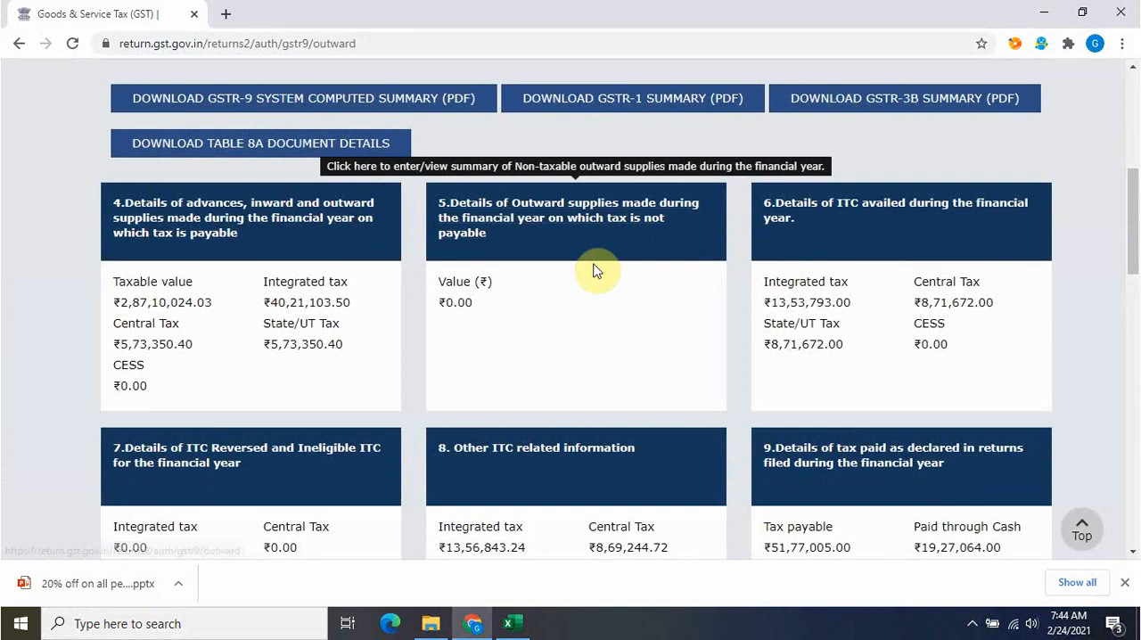
left_click(595, 268)
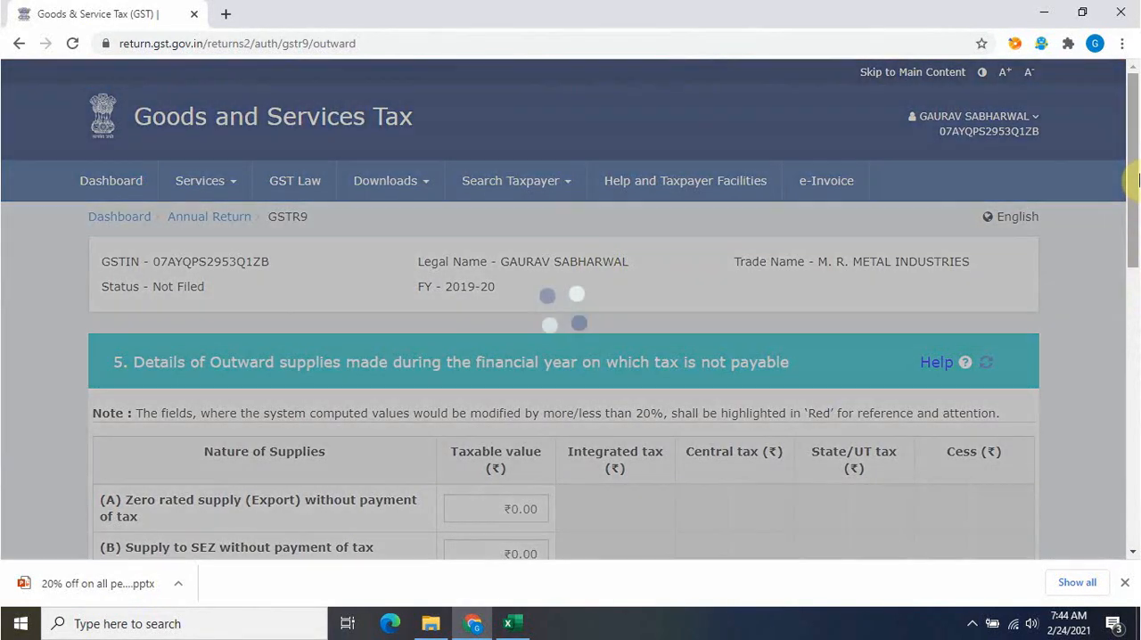
left_click_drag(1134, 173, 1130, 426)
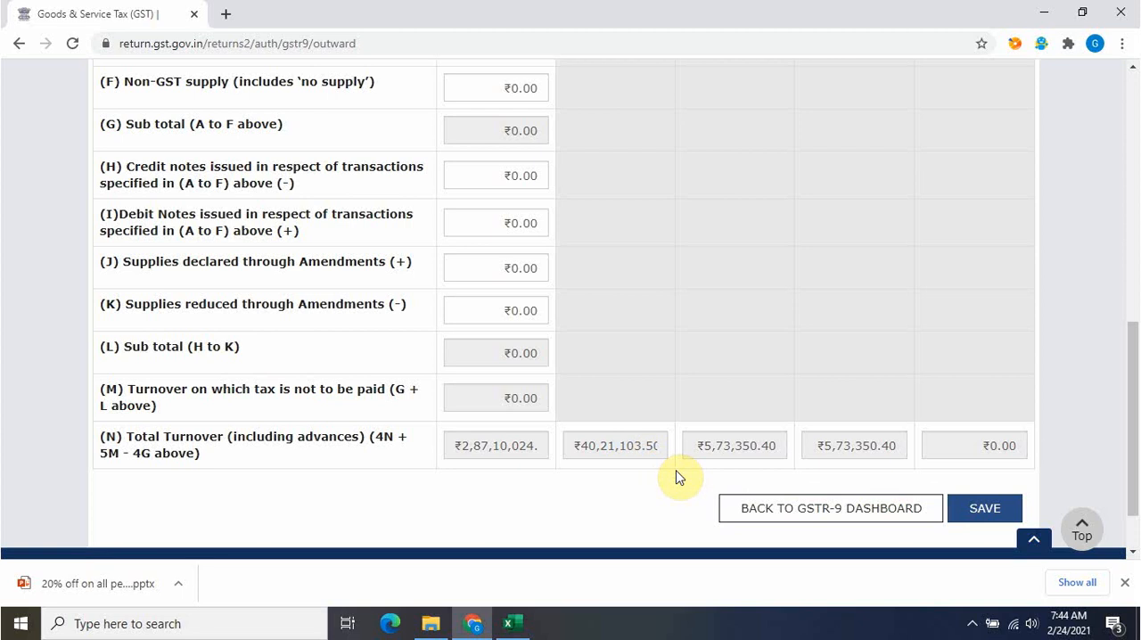
mouse_move(1139, 408)
left_mouse_down()
mouse_move(1134, 383)
mouse_move(1133, 416)
left_mouse_up()
left_click(985, 479)
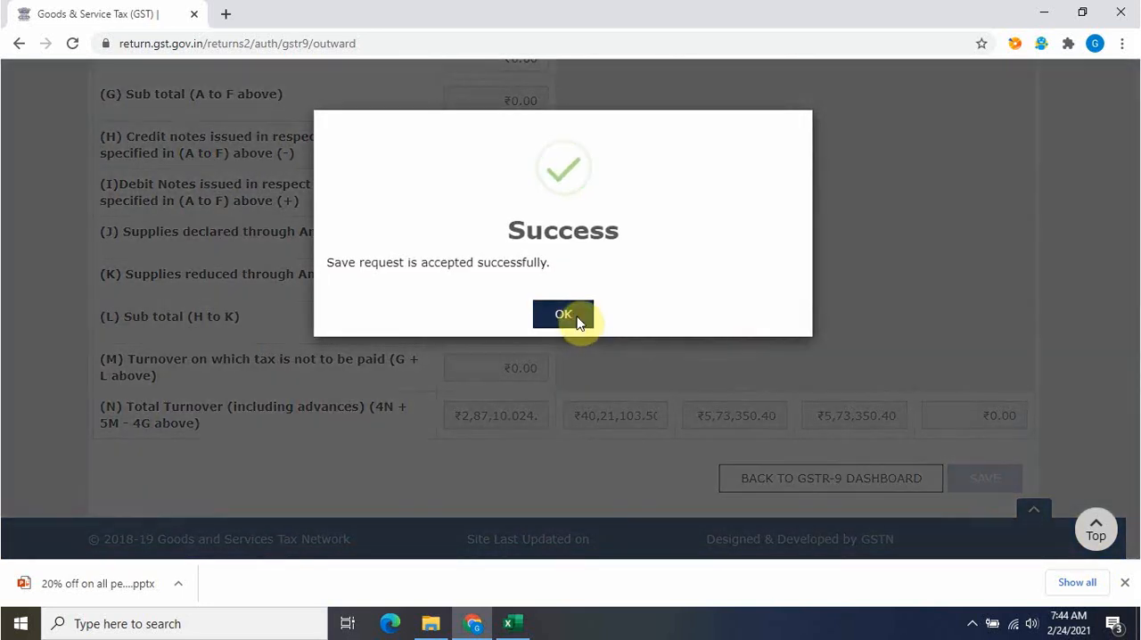
left_click(563, 314)
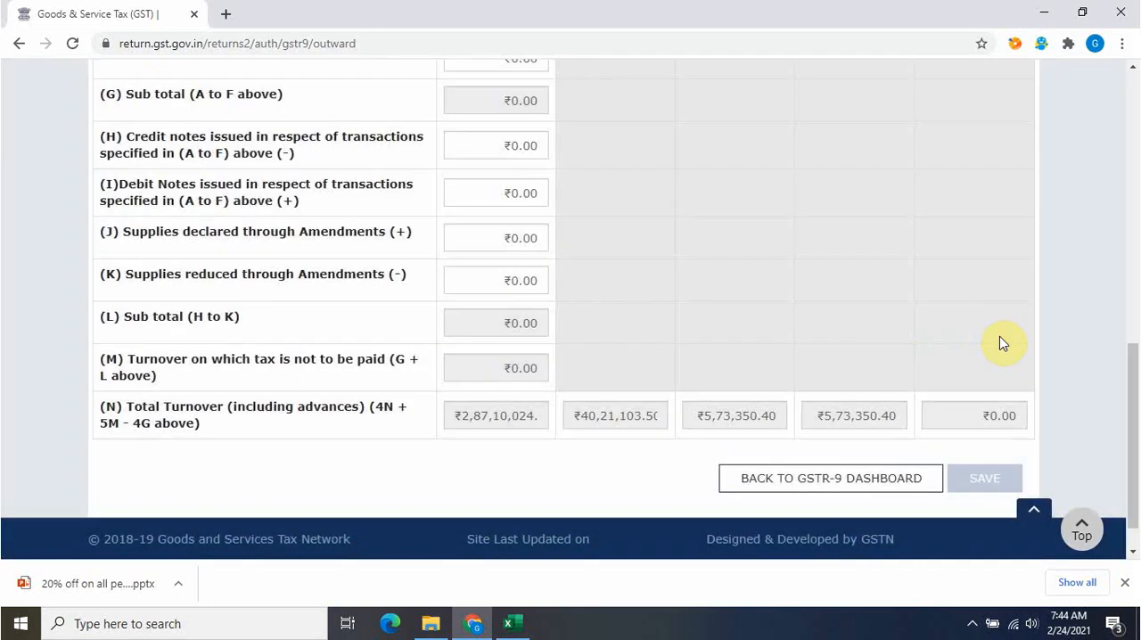
left_click(774, 478)
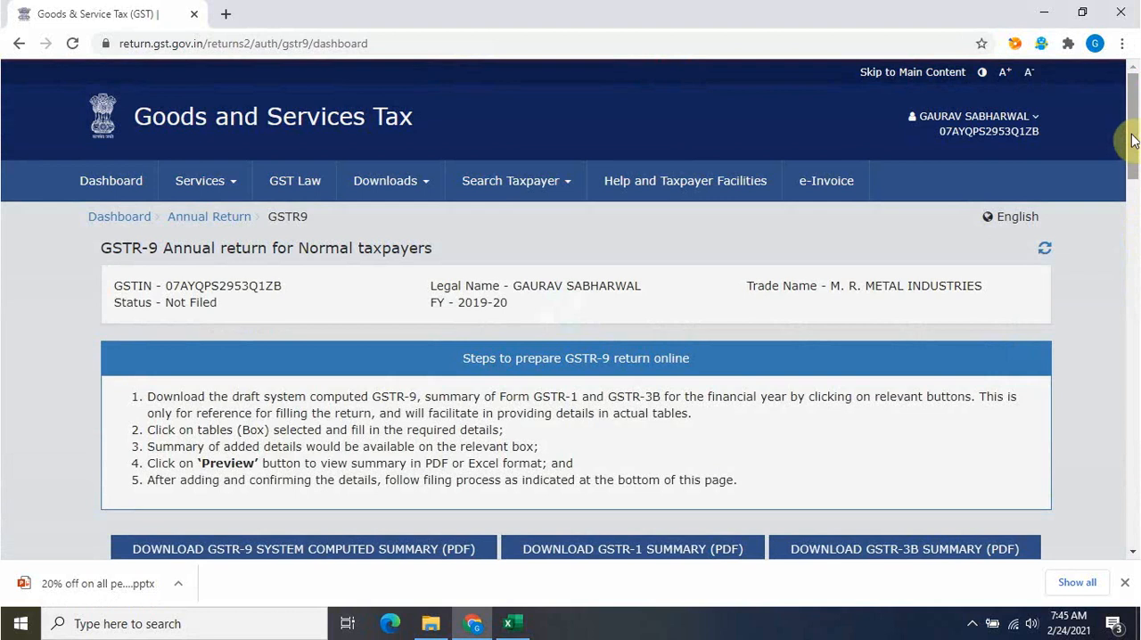
Reopen table 4 from the GSTR-9 dashboard, recheck rows A to N, save it again and return to the dashboard
left_click_drag(1133, 143, 1133, 207)
left_click(223, 379)
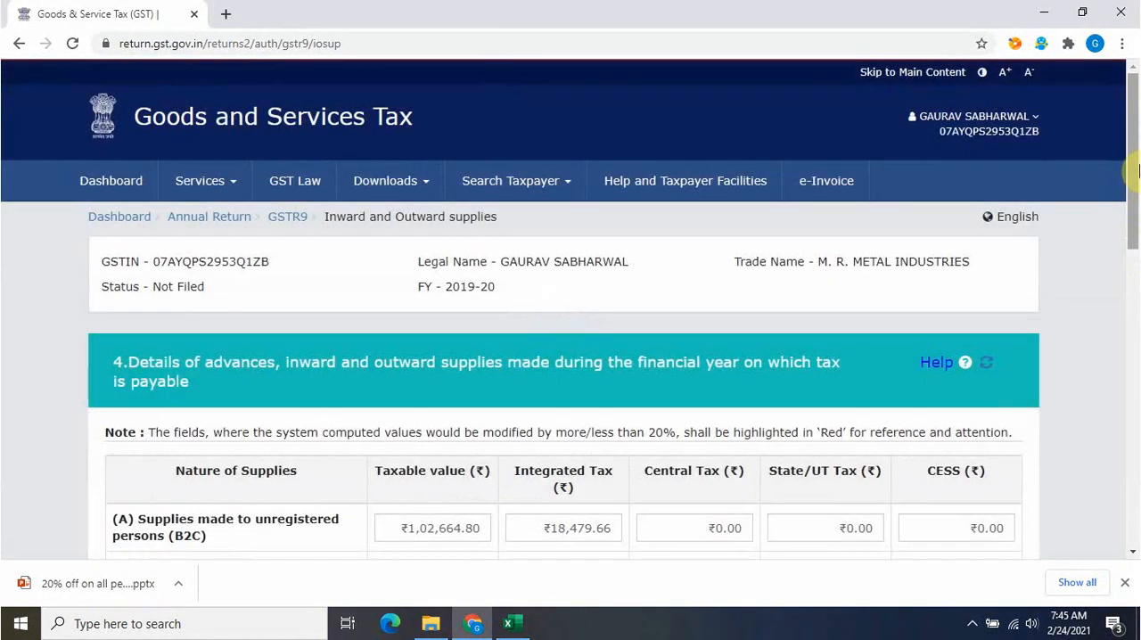
left_click_drag(1134, 174, 1136, 425)
scroll(642, 432, "up", 4)
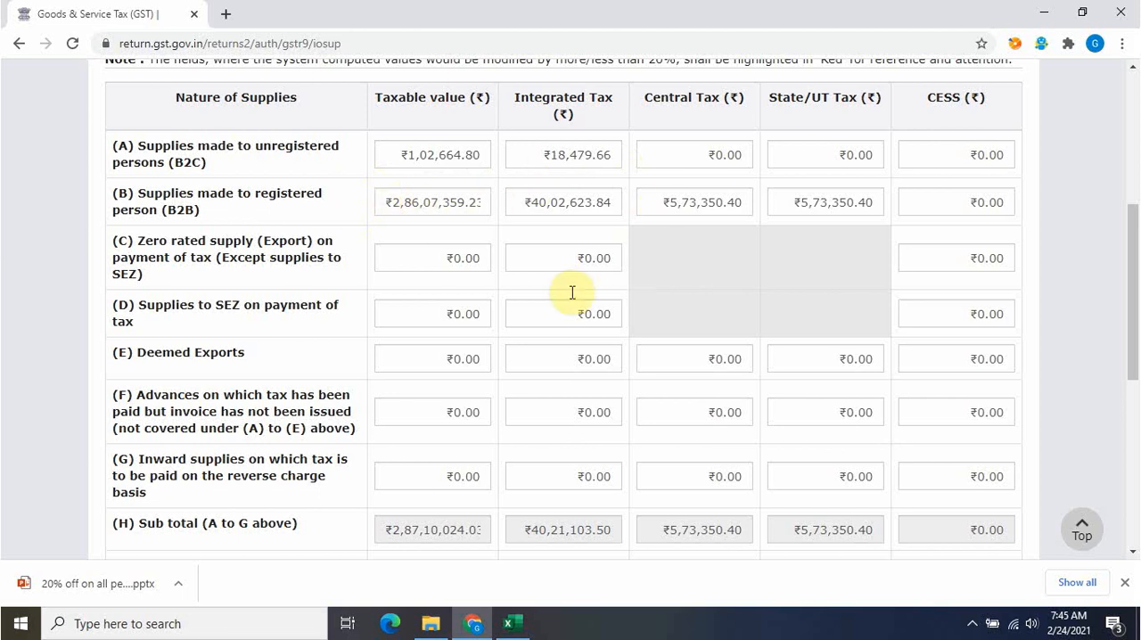
left_click_drag(1135, 322, 1136, 446)
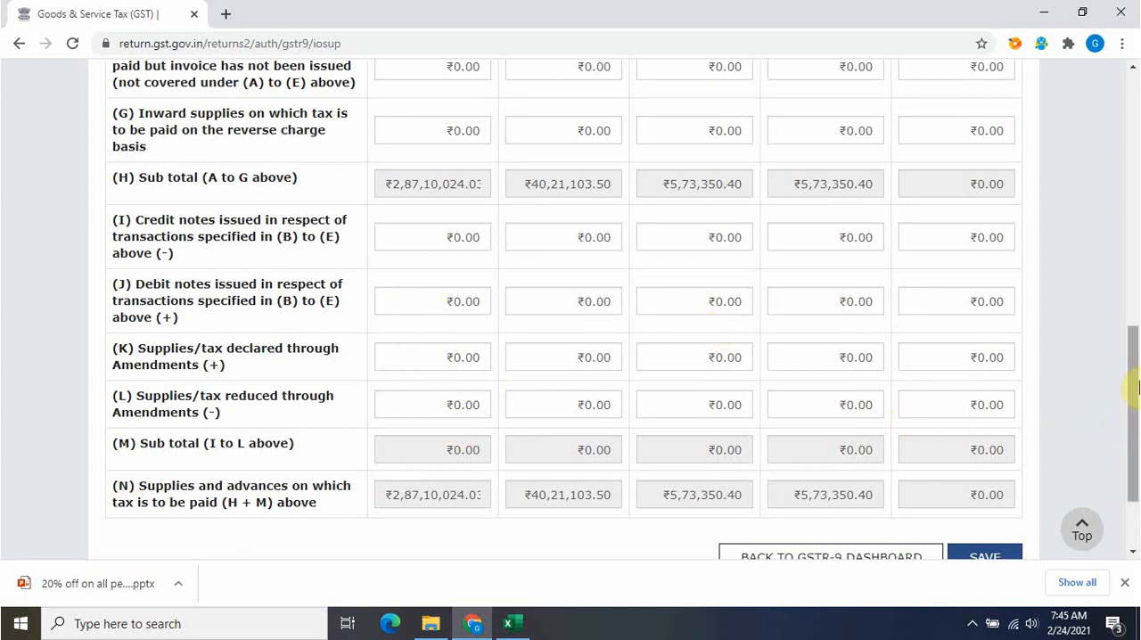
left_click_drag(1133, 391, 1134, 437)
left_click(991, 444)
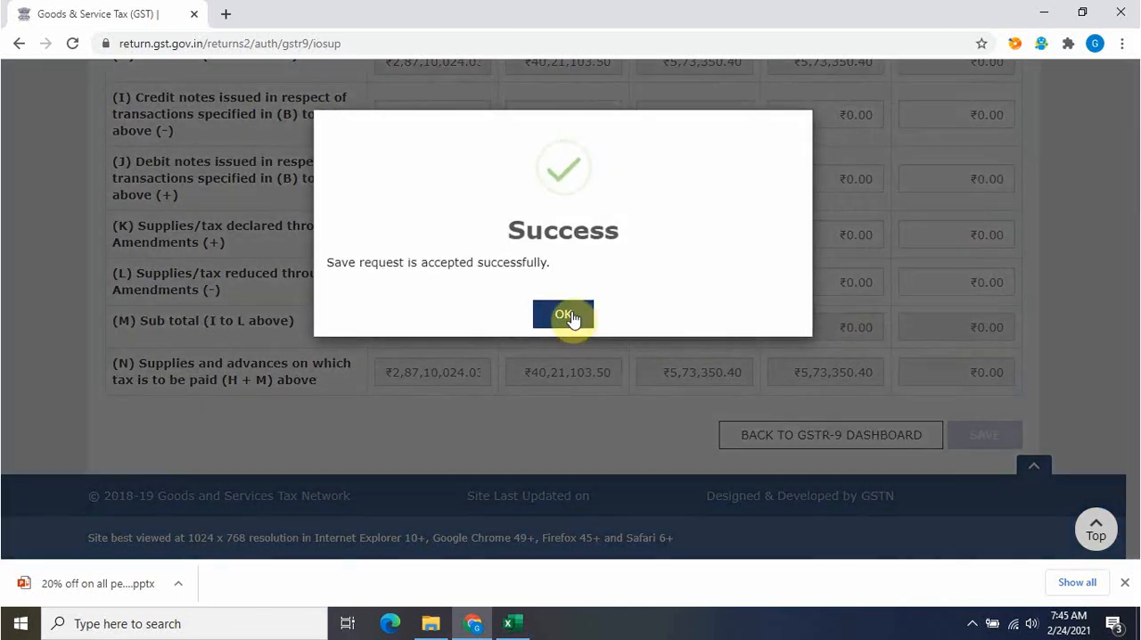
left_click(567, 308)
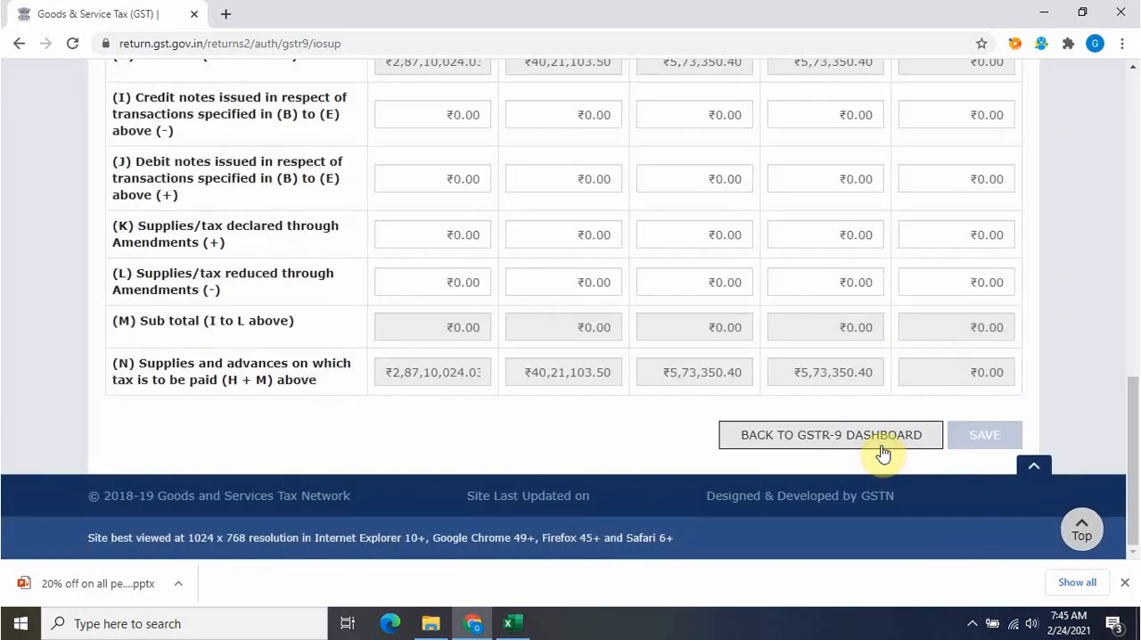
left_click(820, 437)
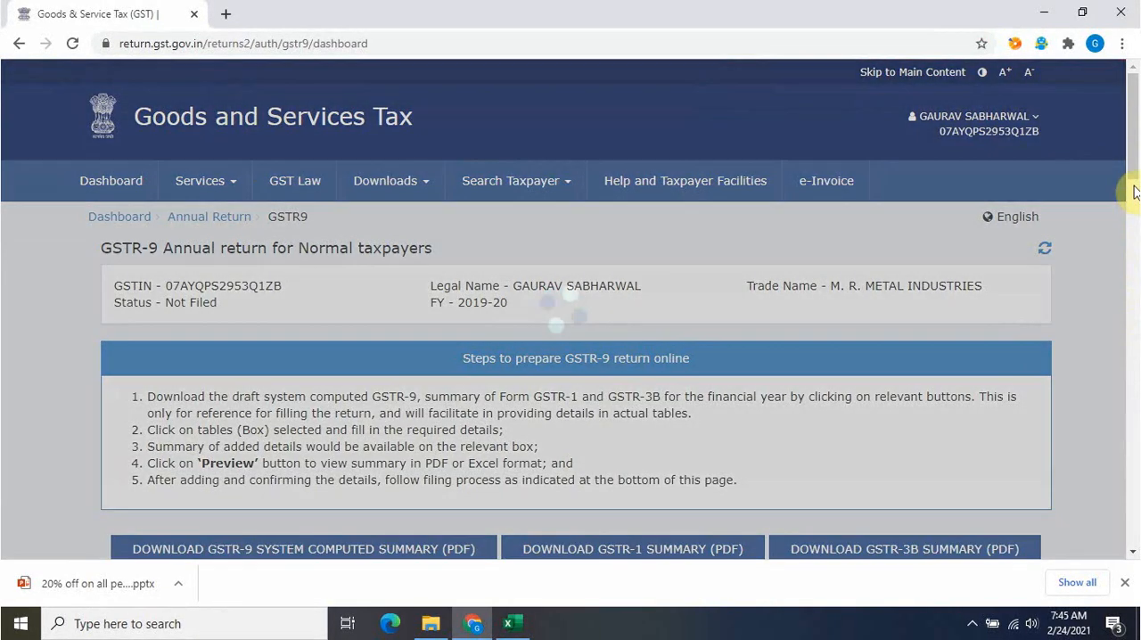
Reopen table 5, check the zero-rated, SEZ, exempted, nil-rated and non-GST supply rows, save it again and return to the dashboard
scroll(1137, 233, "down", 4)
scroll(1138, 241, "down", 1)
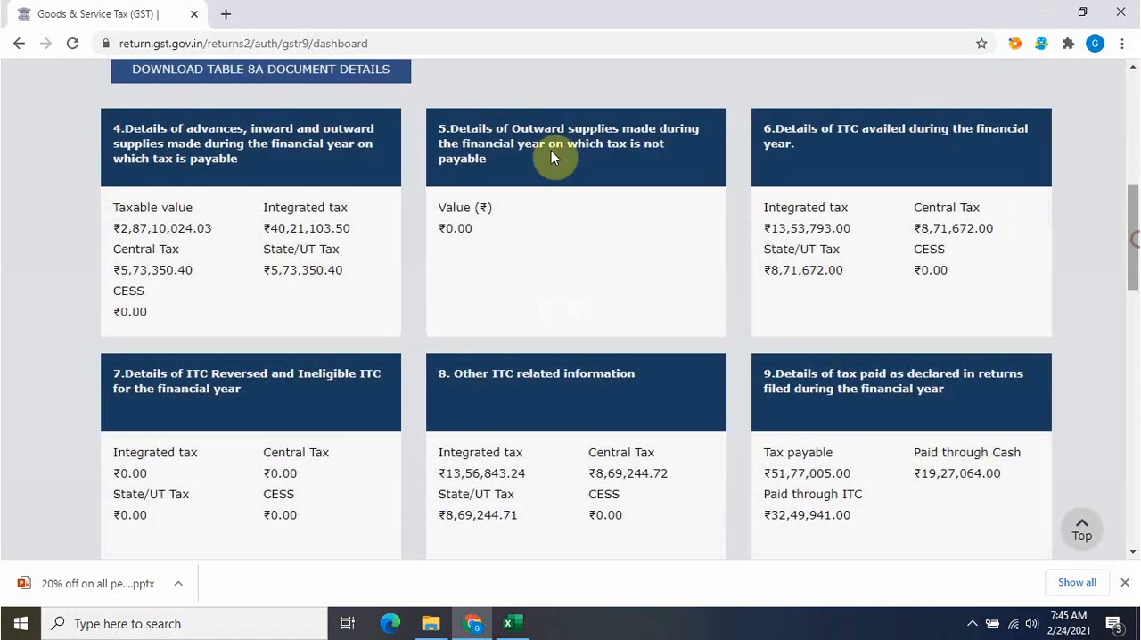
left_click(554, 211)
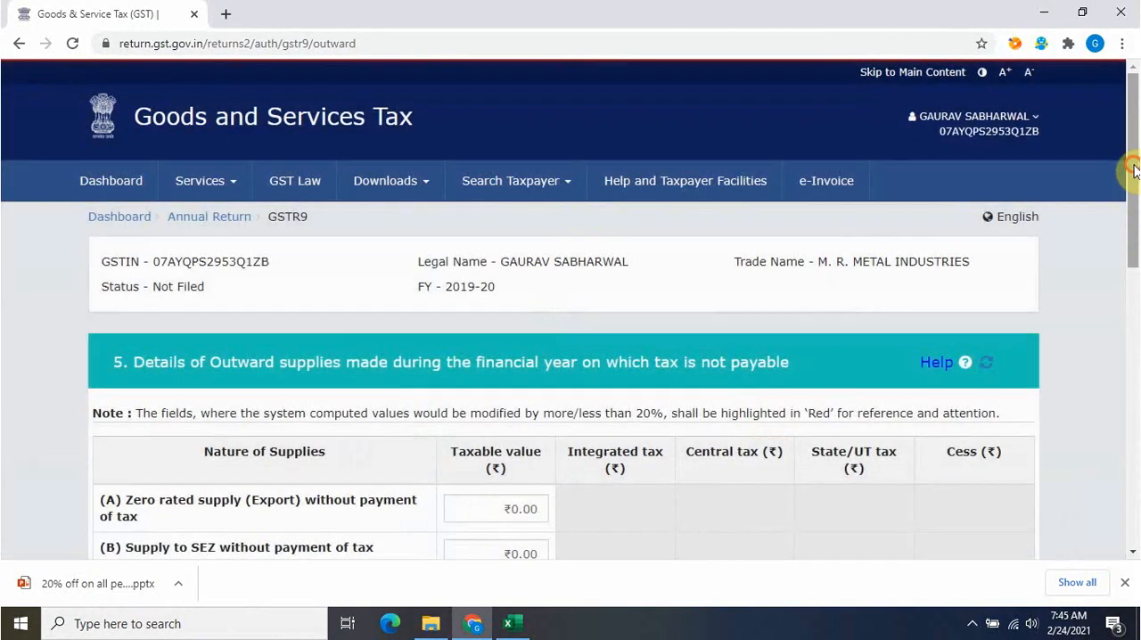
left_click_drag(1130, 169, 1131, 293)
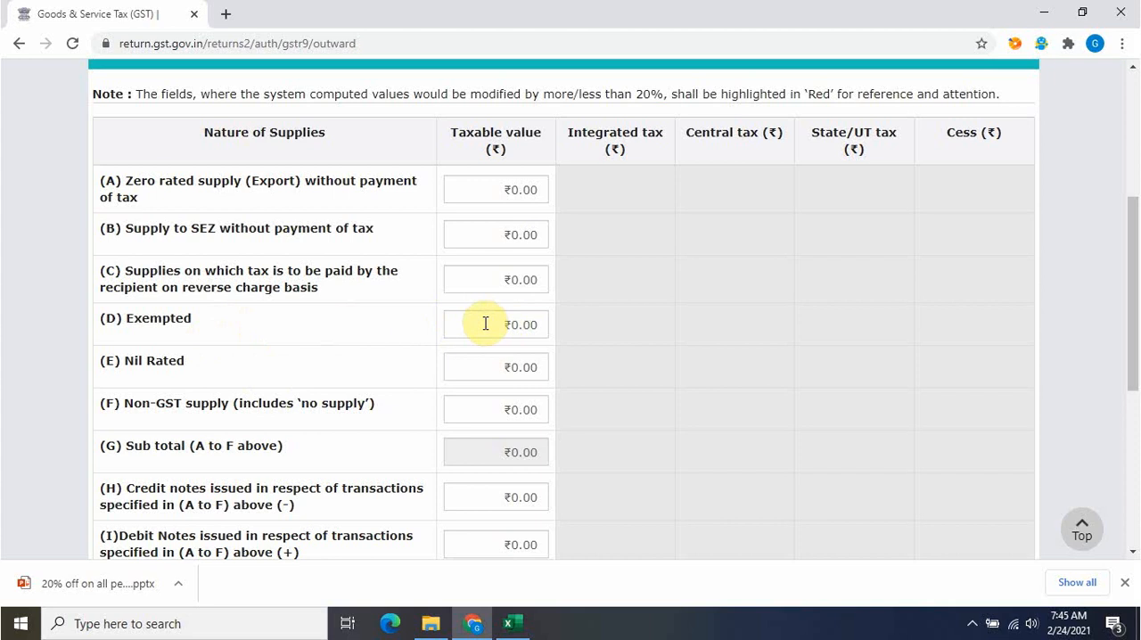
scroll(1134, 331, "down", 3)
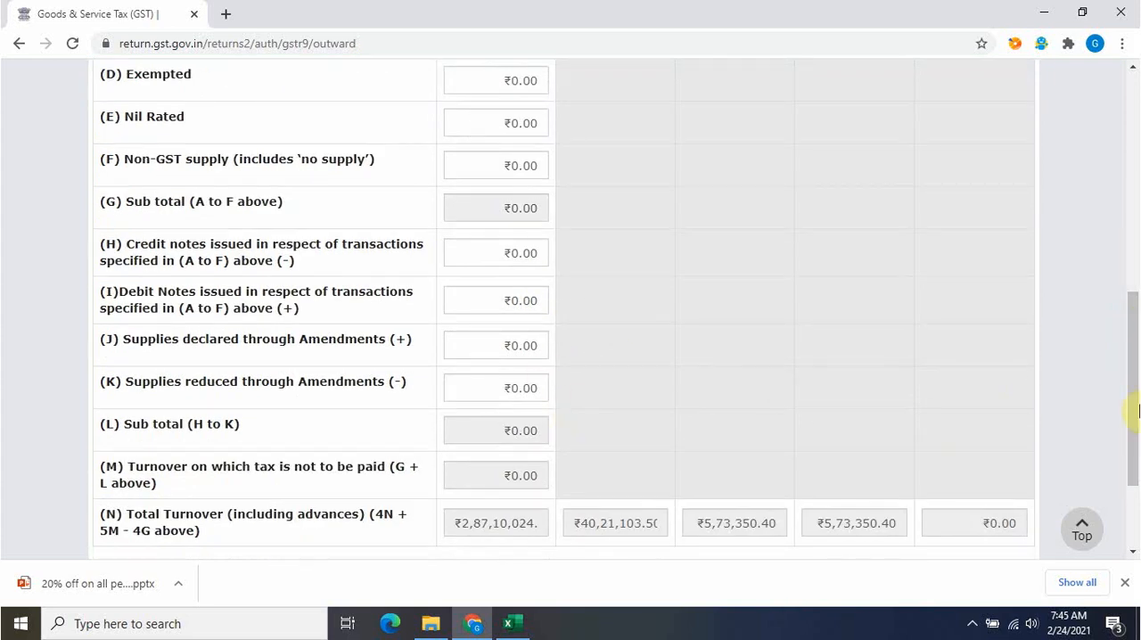
scroll(1137, 383, "up", 4)
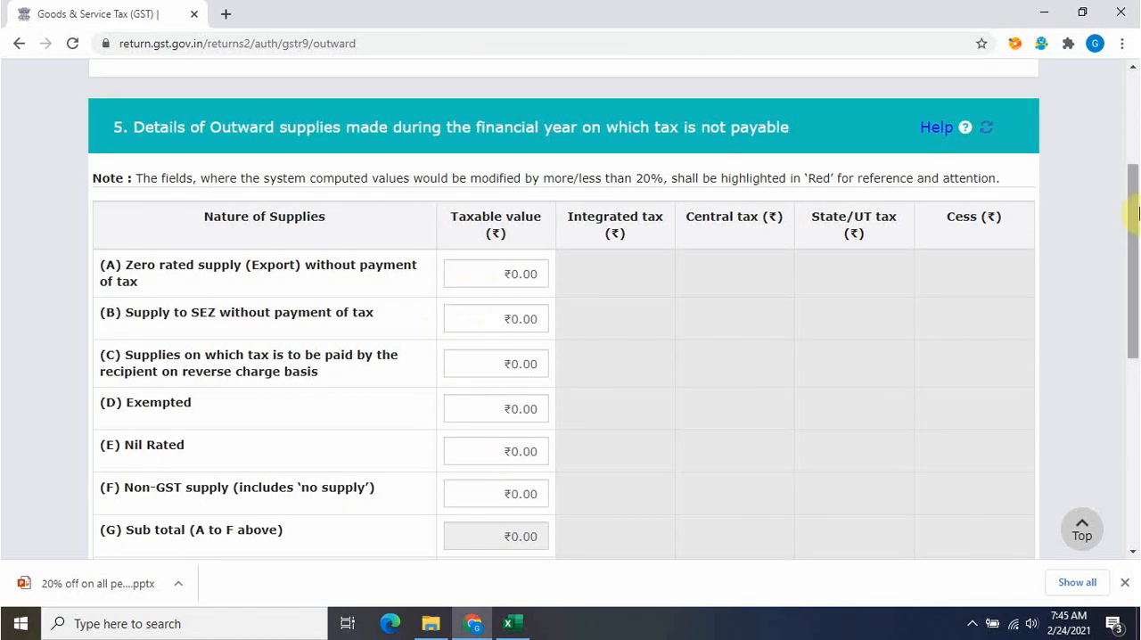
left_click_drag(1133, 204, 981, 377)
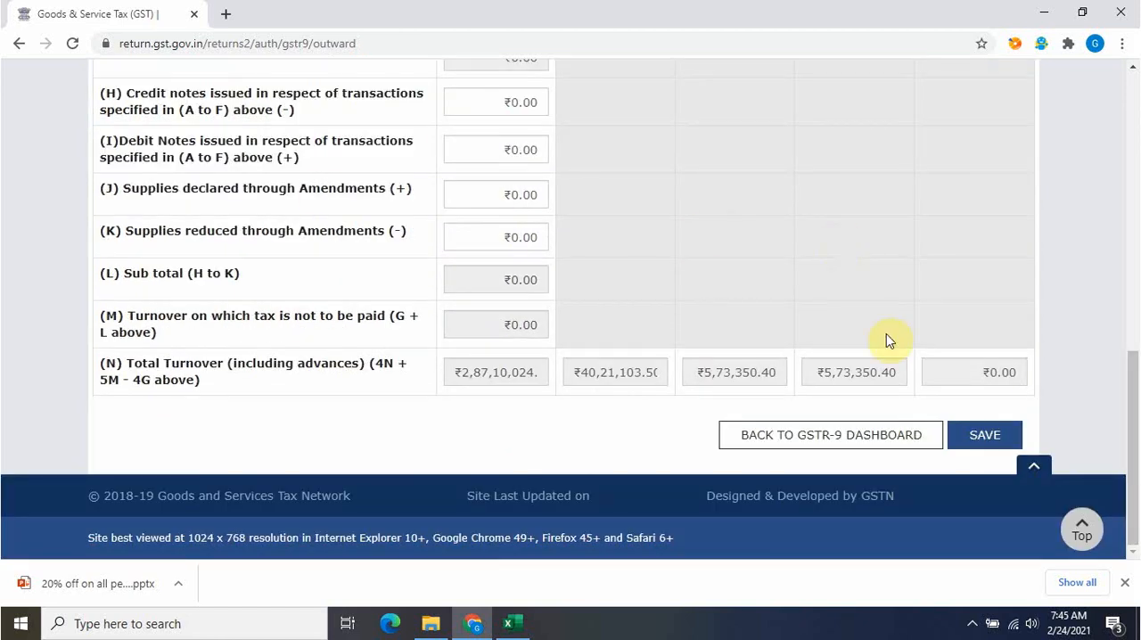
left_click(1008, 435)
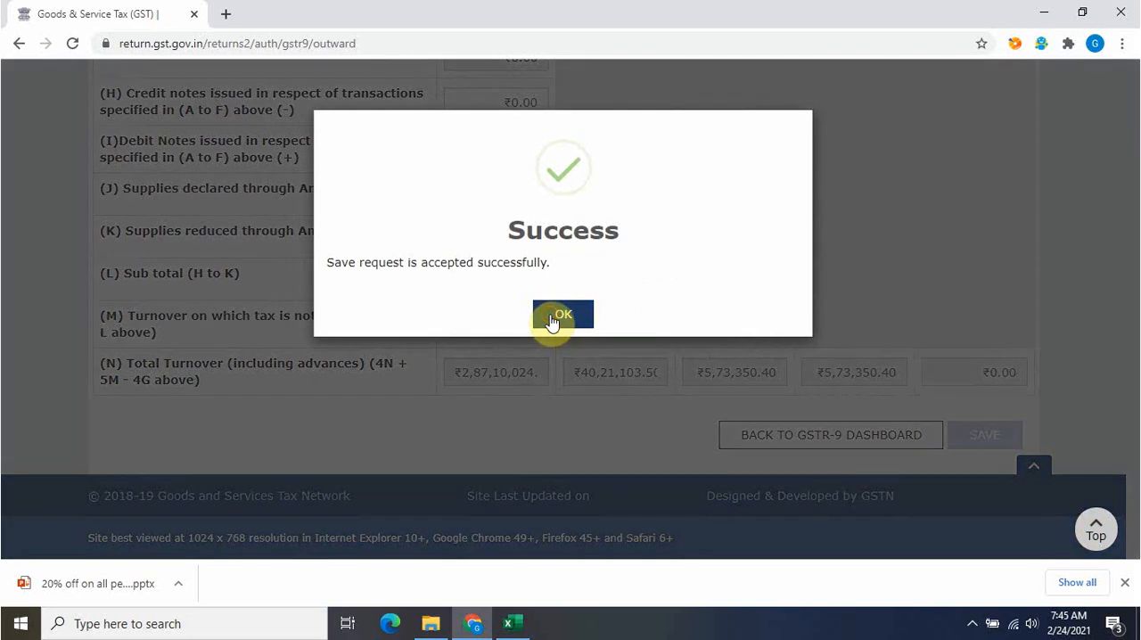
left_click(562, 315)
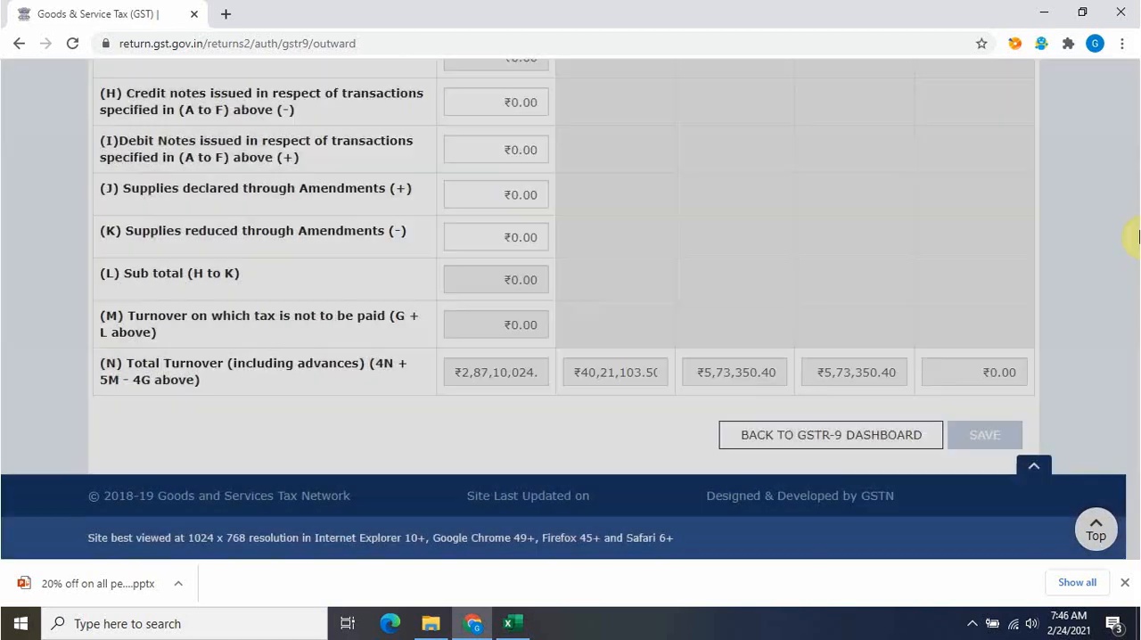
left_click(874, 434)
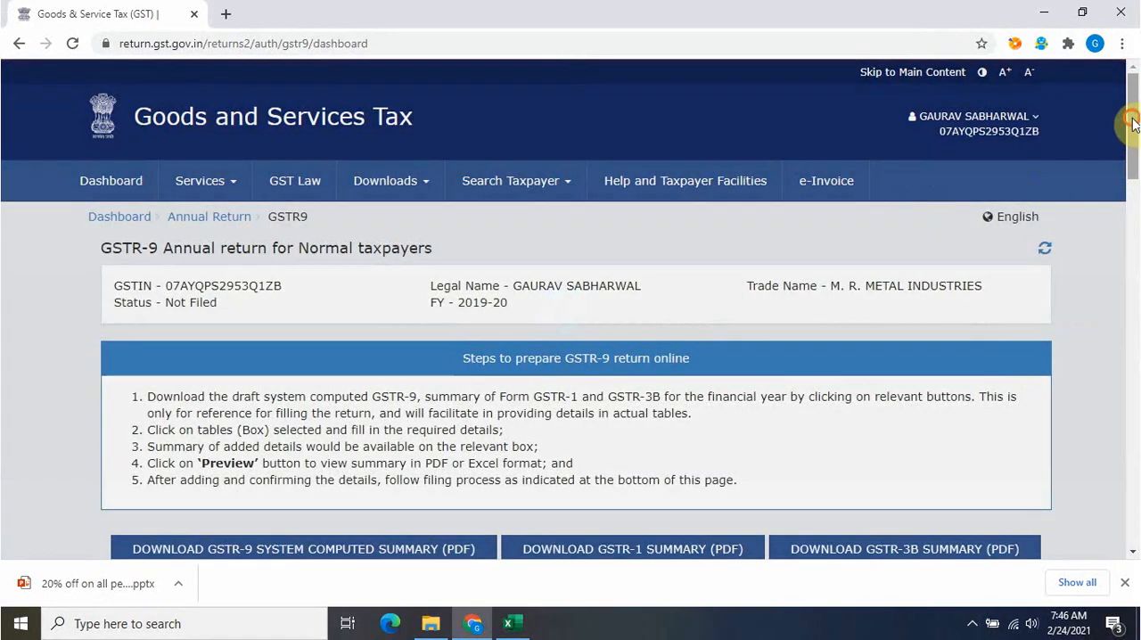
Open table 6 for ITC availed during the year, review rows A to O, save the table and return to the GSTR-9 dashboard
left_click_drag(1133, 123, 1132, 225)
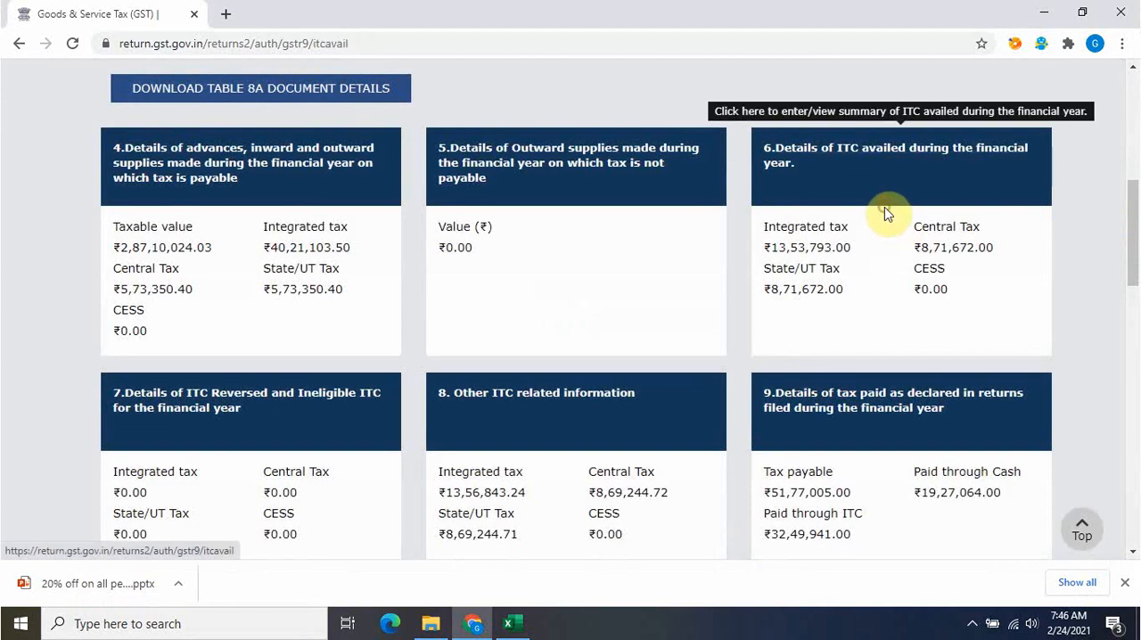
left_click(1027, 205)
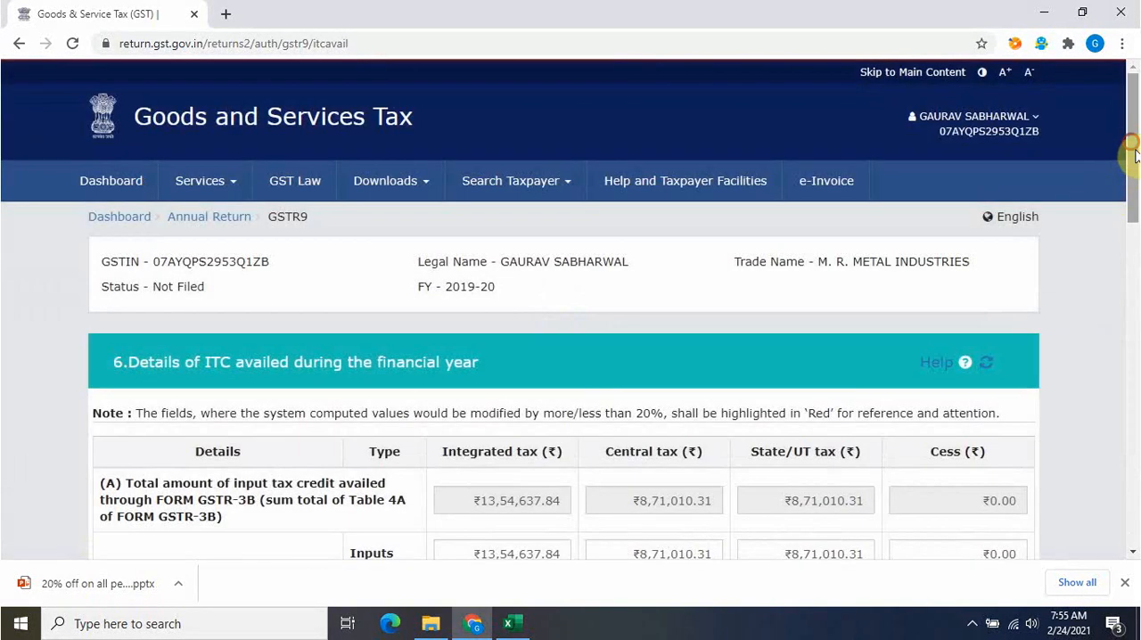
left_click_drag(1134, 152, 1138, 227)
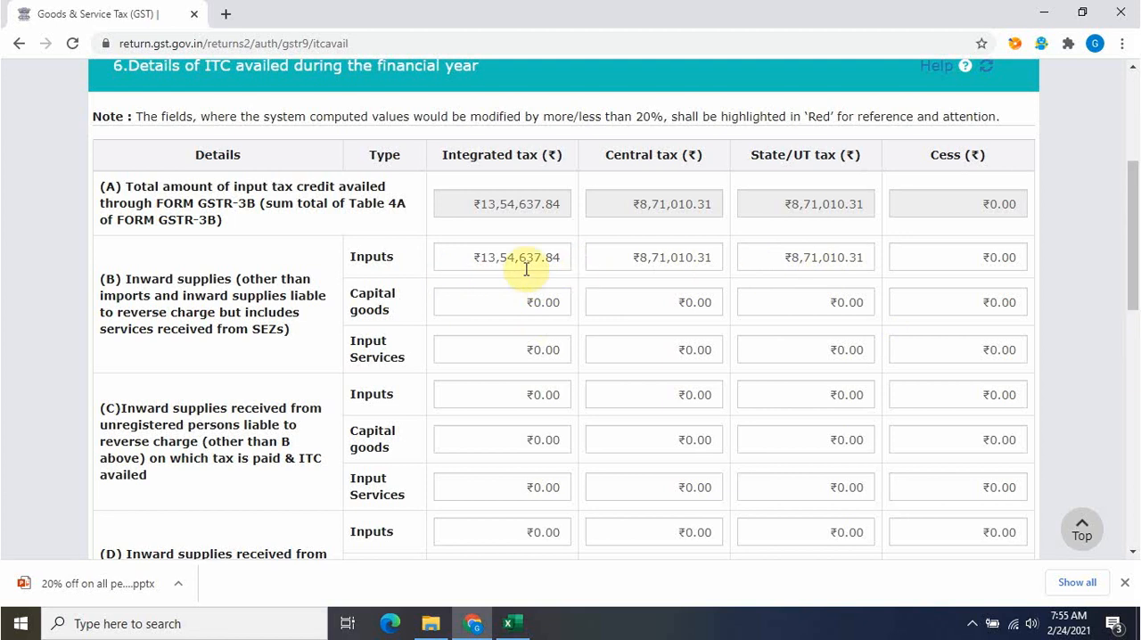
left_click_drag(1133, 209, 1134, 399)
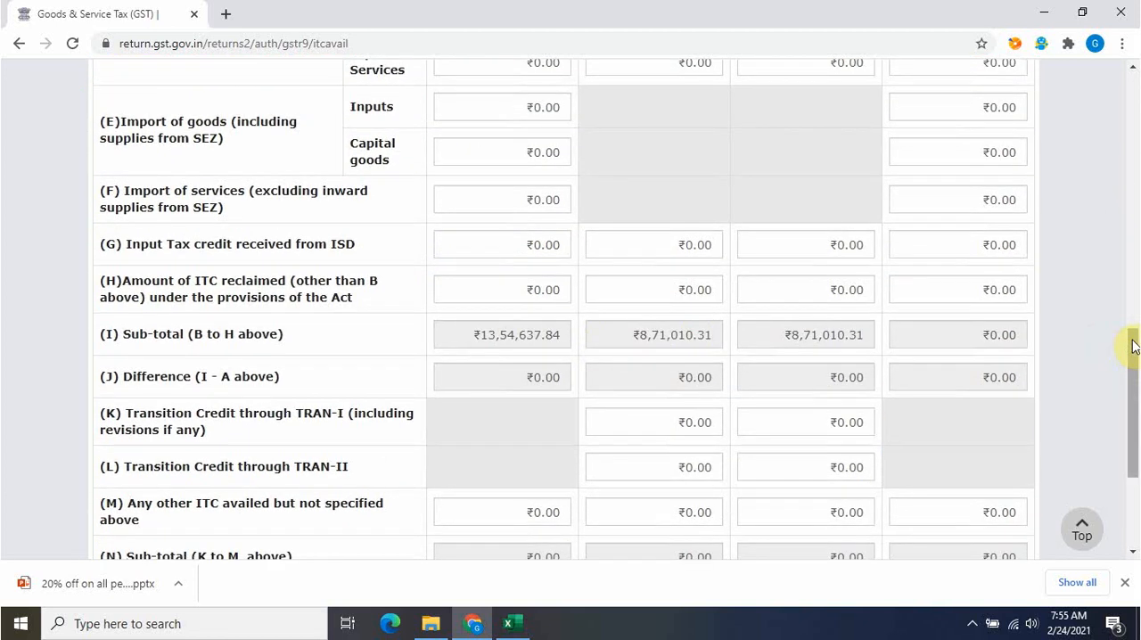
left_click_drag(1136, 344, 1138, 410)
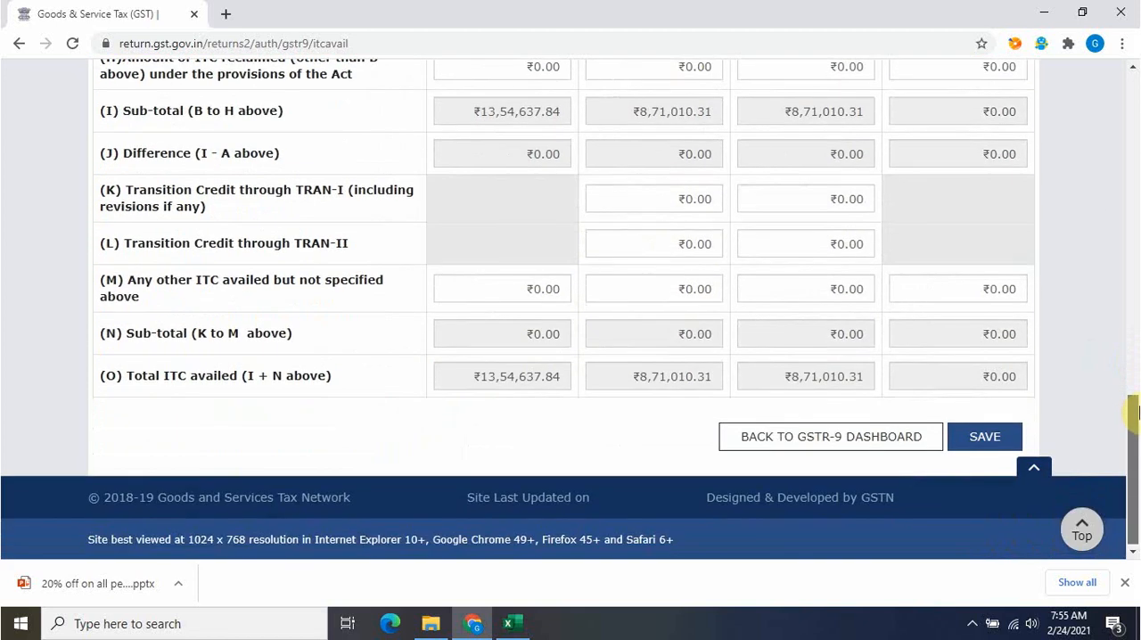
left_click(984, 436)
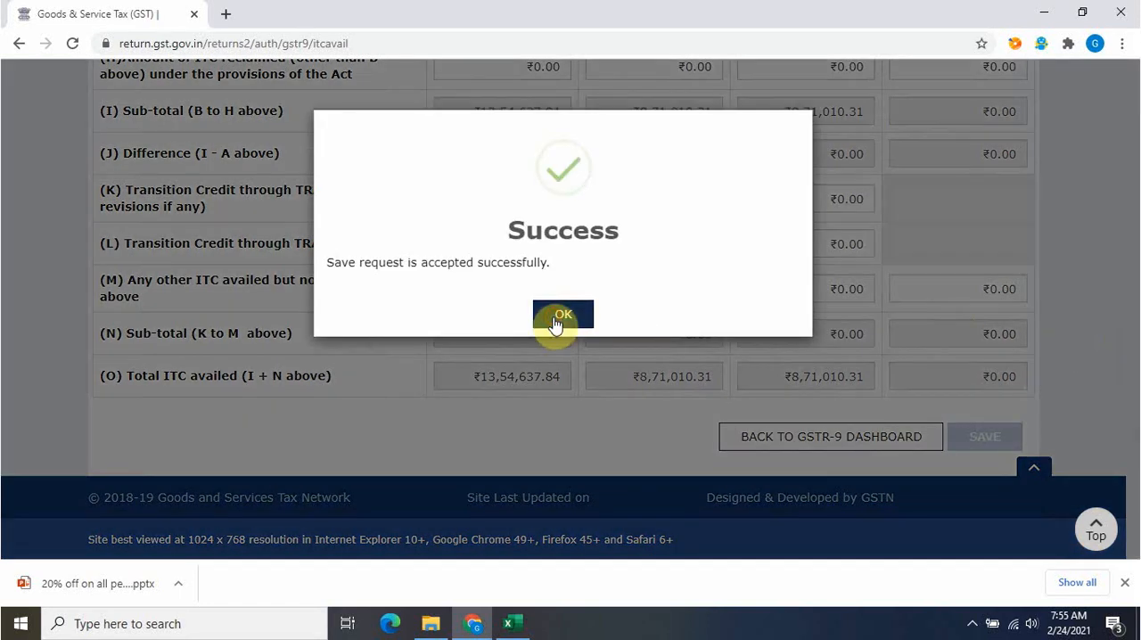
left_click(562, 314)
left_click(879, 436)
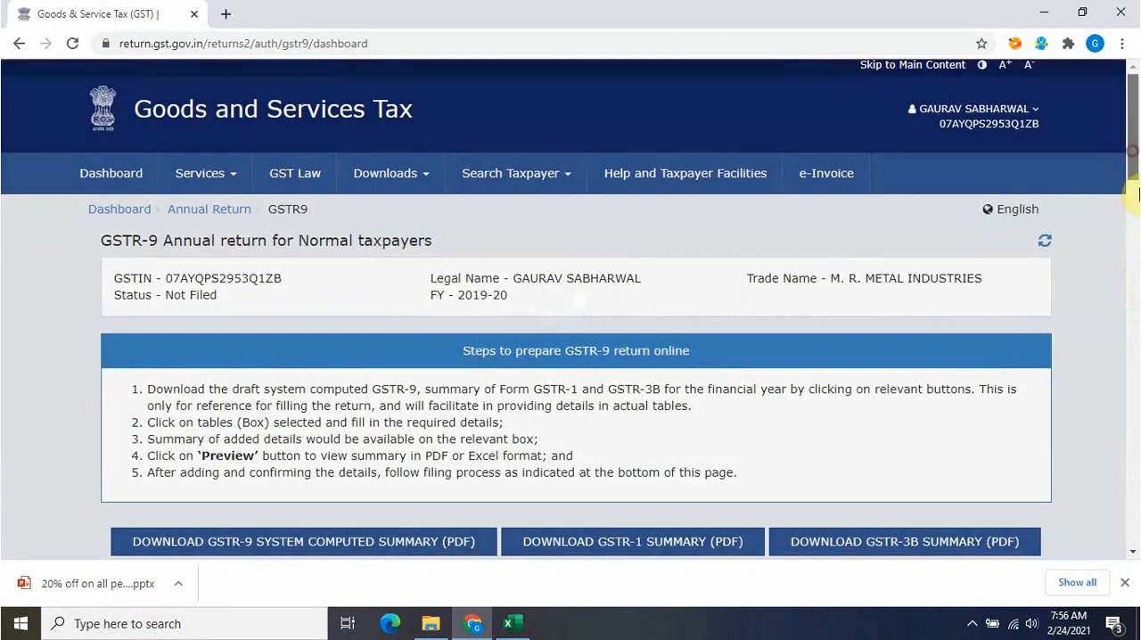
Open table 7 for reversed and ineligible ITC, review rows A to J, save the table and return to the GSTR-9 dashboard
left_click_drag(1136, 185, 1134, 305)
left_click(339, 324)
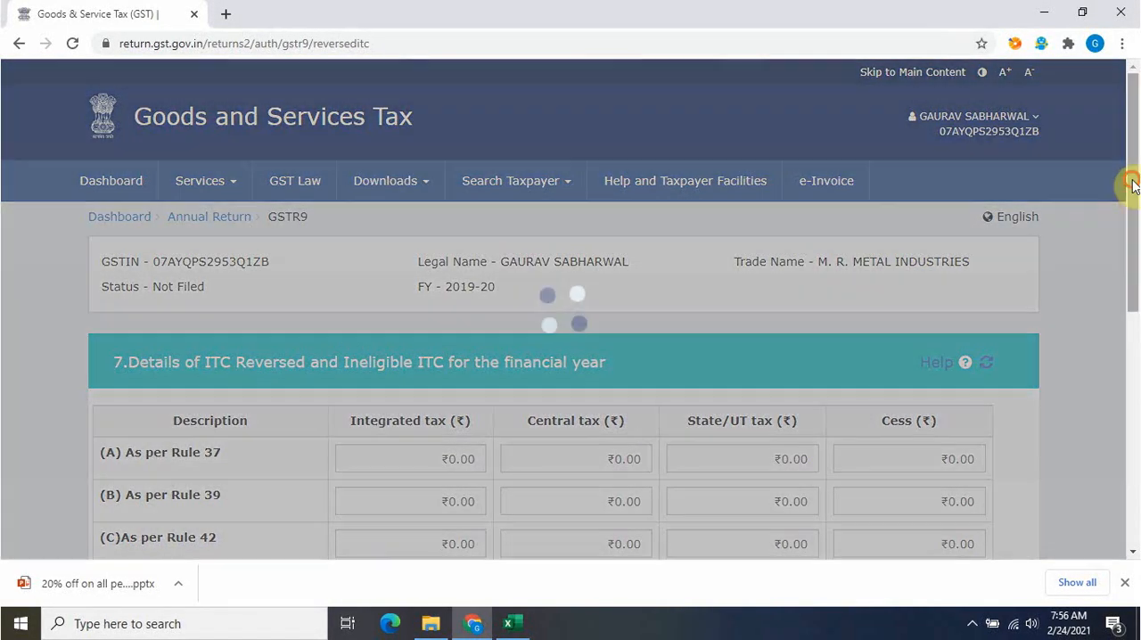
left_click_drag(1132, 184, 1132, 263)
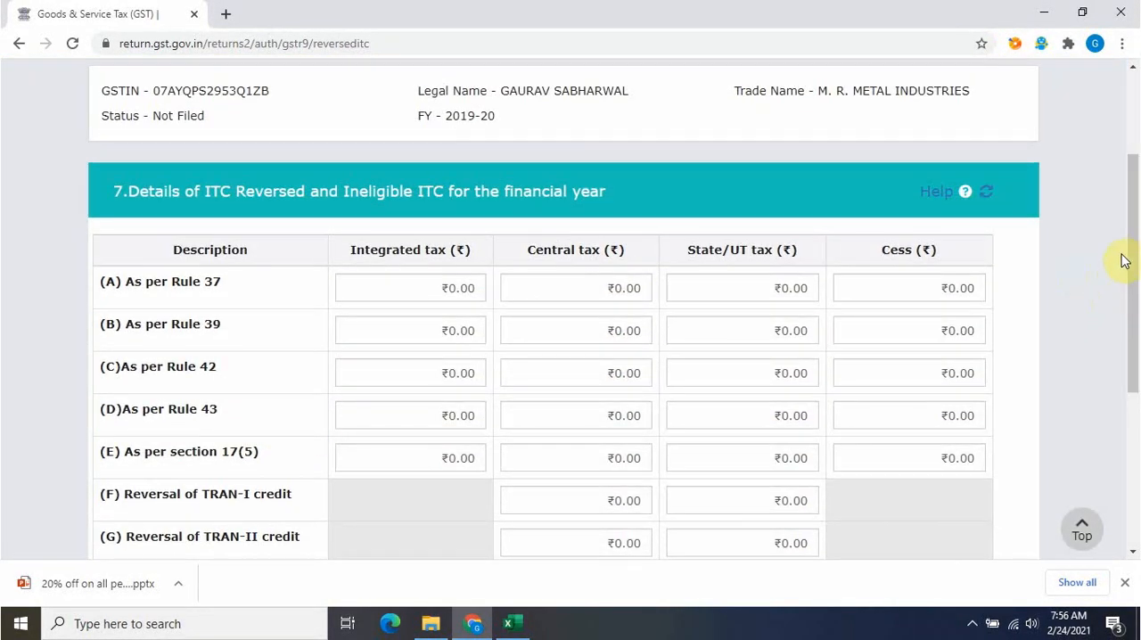
left_click_drag(1132, 228, 1132, 304)
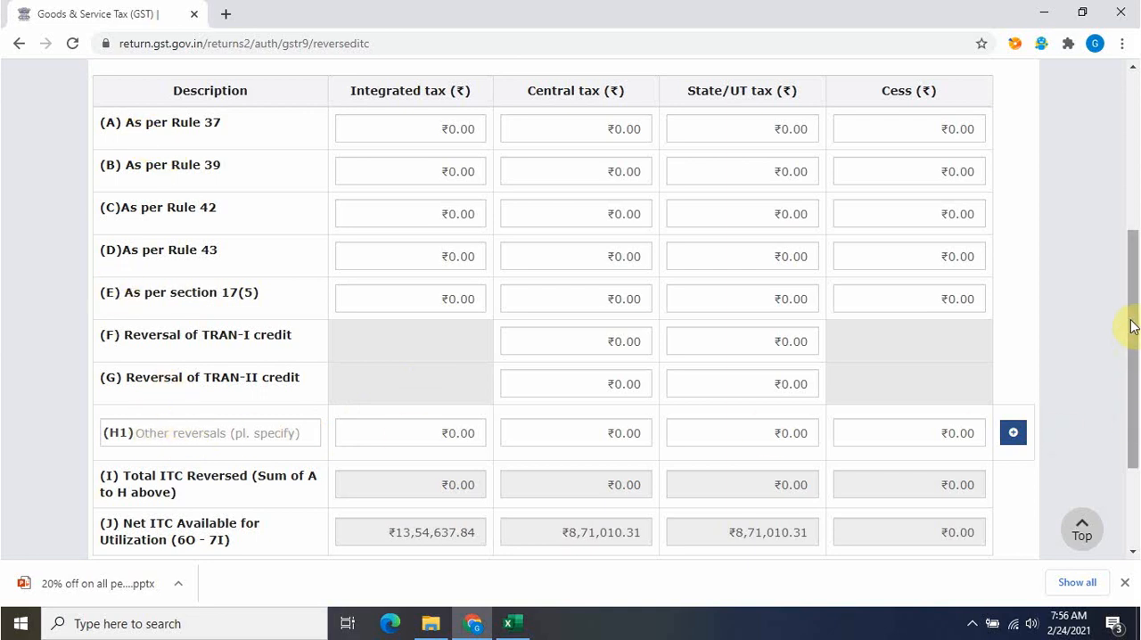
scroll(1132, 327, "down", 2)
left_click(1016, 435)
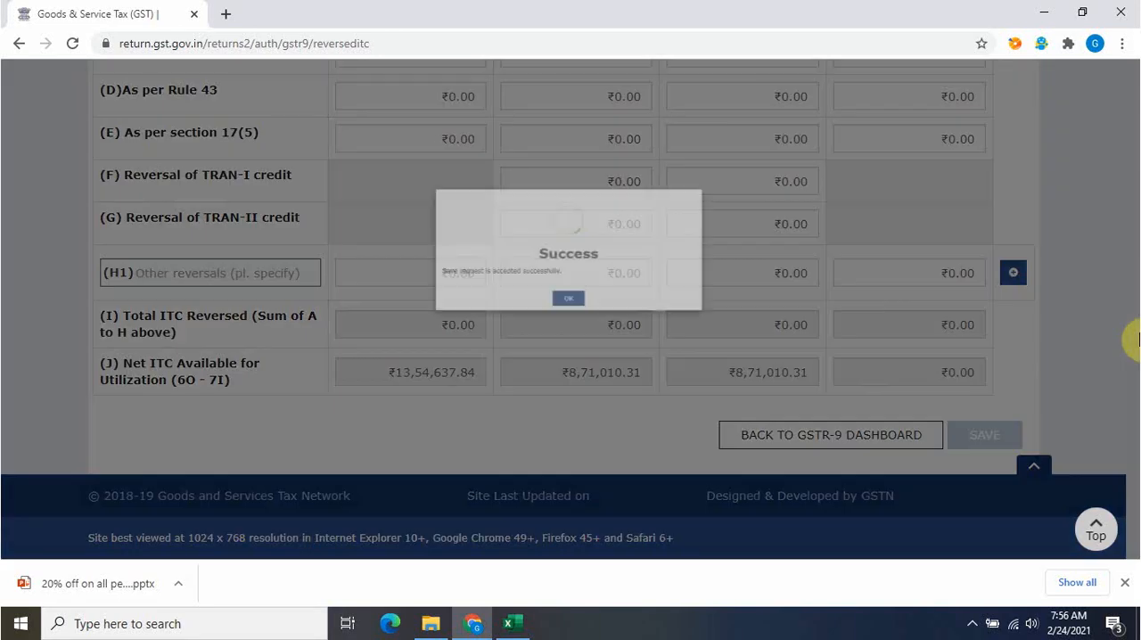
left_click(567, 317)
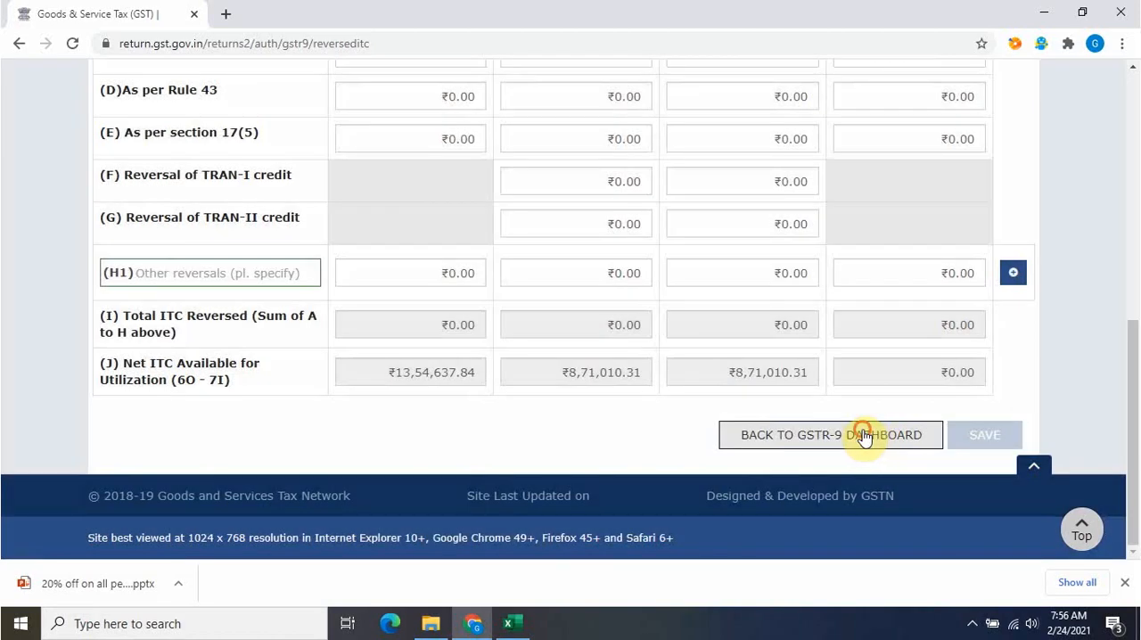
left_click(864, 436)
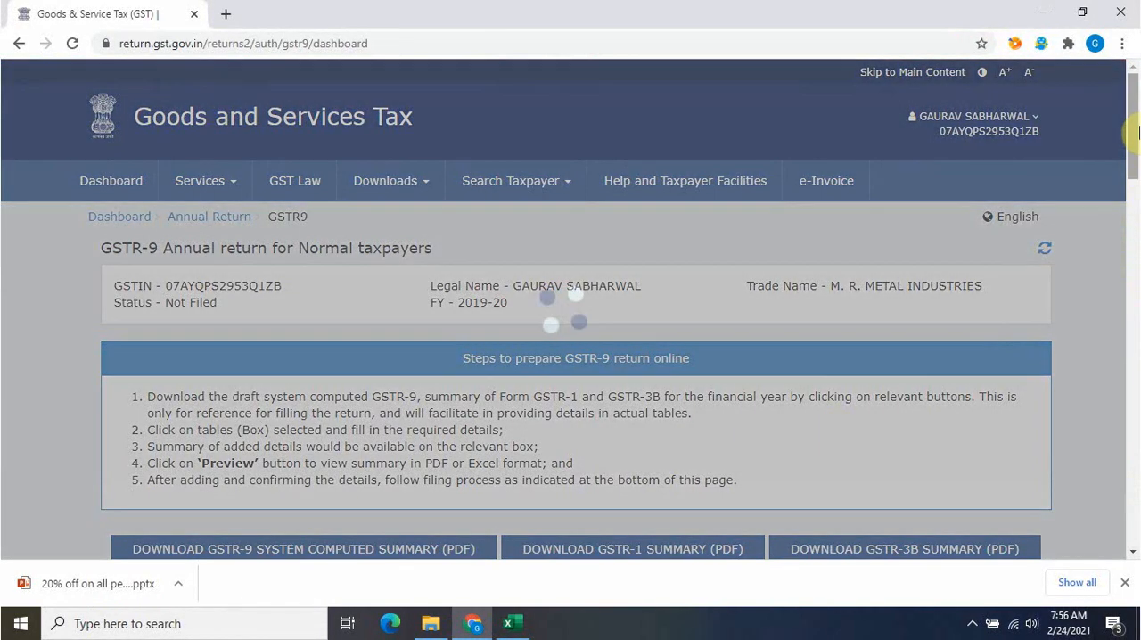
Open table 8 for other ITC related information and compare its ITC rows with the 8AVsPR sheet totals in the Excel audit workbook
left_click_drag(1137, 134, 1137, 284)
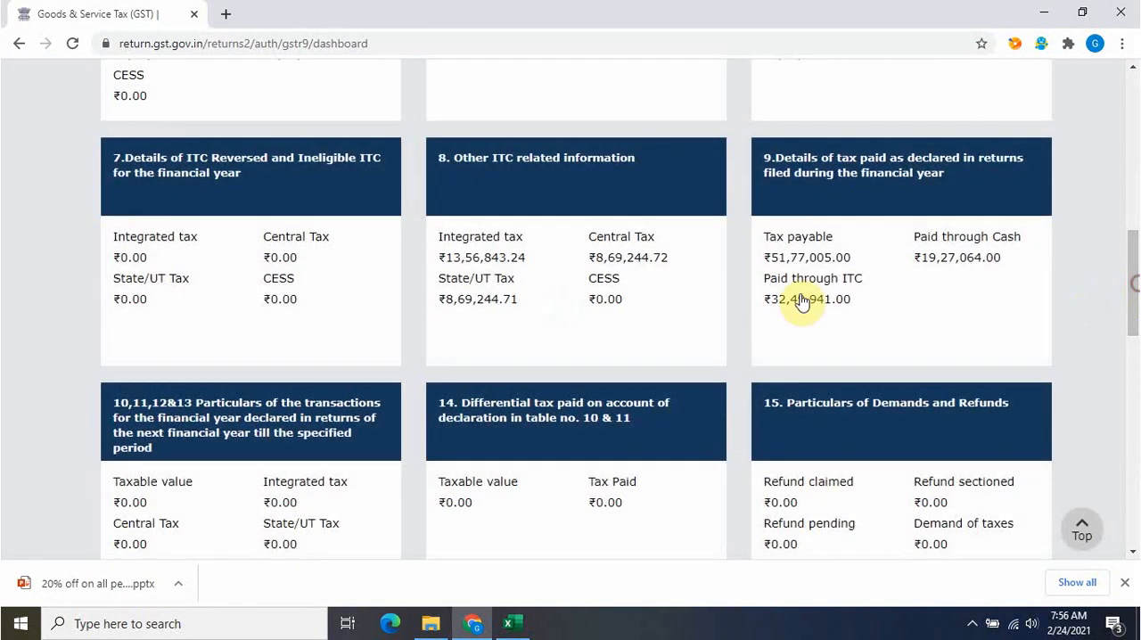
left_click(657, 274)
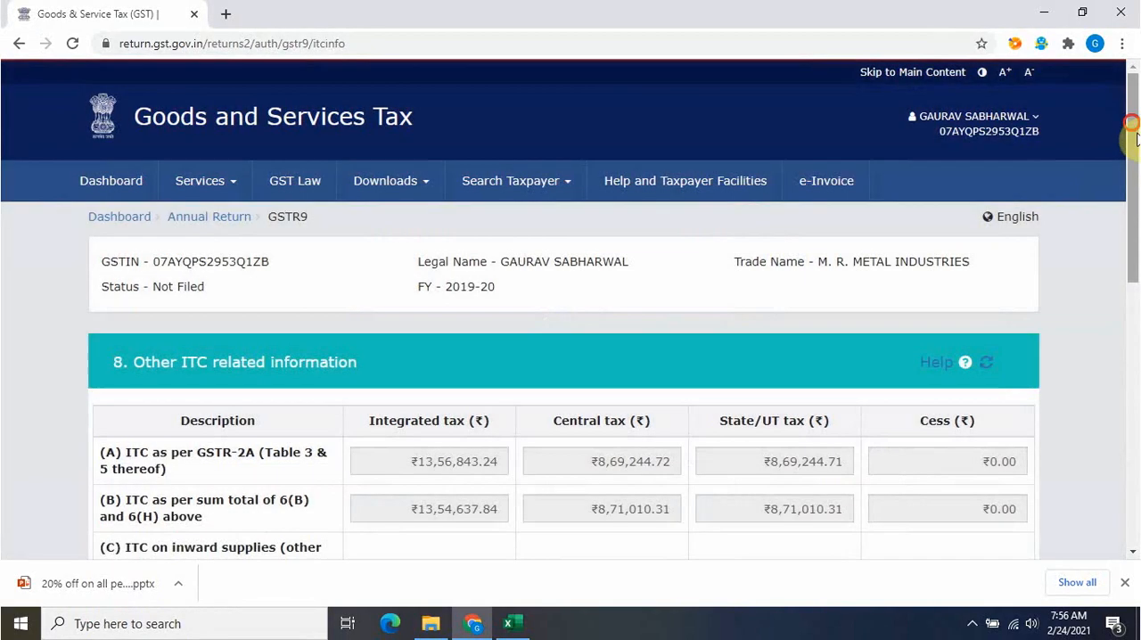
scroll(931, 421, "down", 2)
left_click(510, 623)
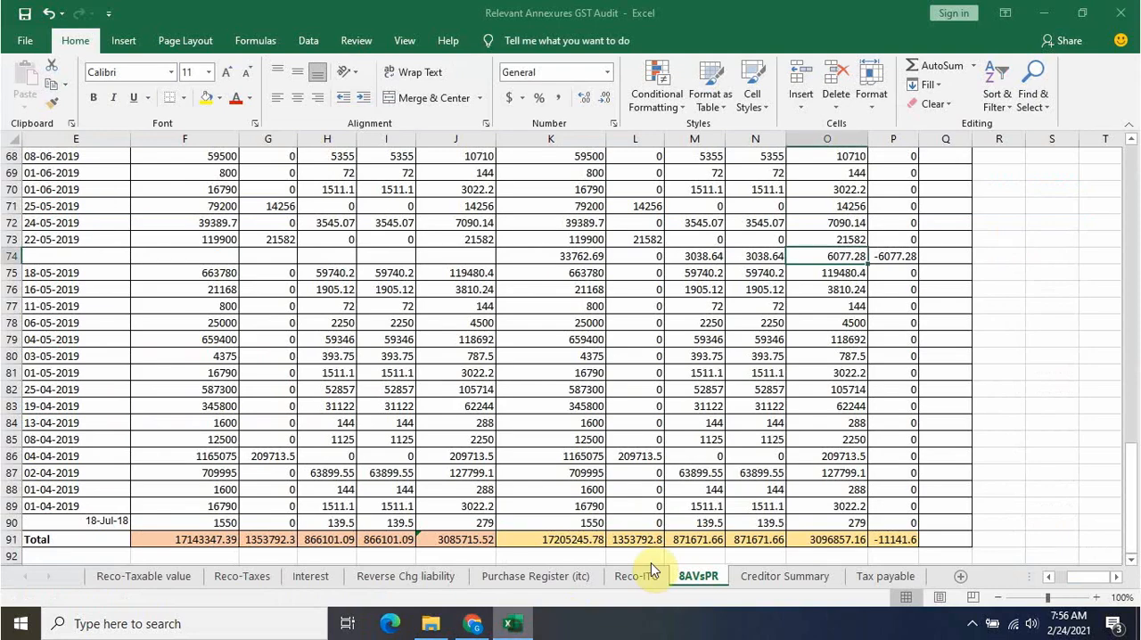
left_click(1049, 422)
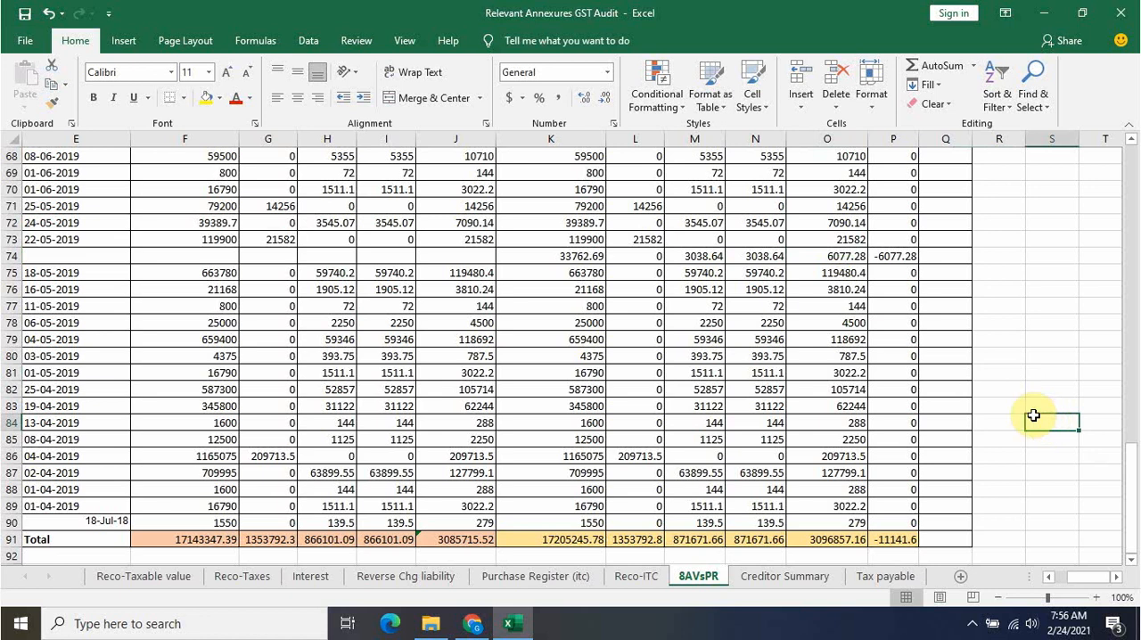
Switch back to the GST portal, review table 8 rows A to K, save the table and return to the GSTR-9 dashboard
left_click(475, 627)
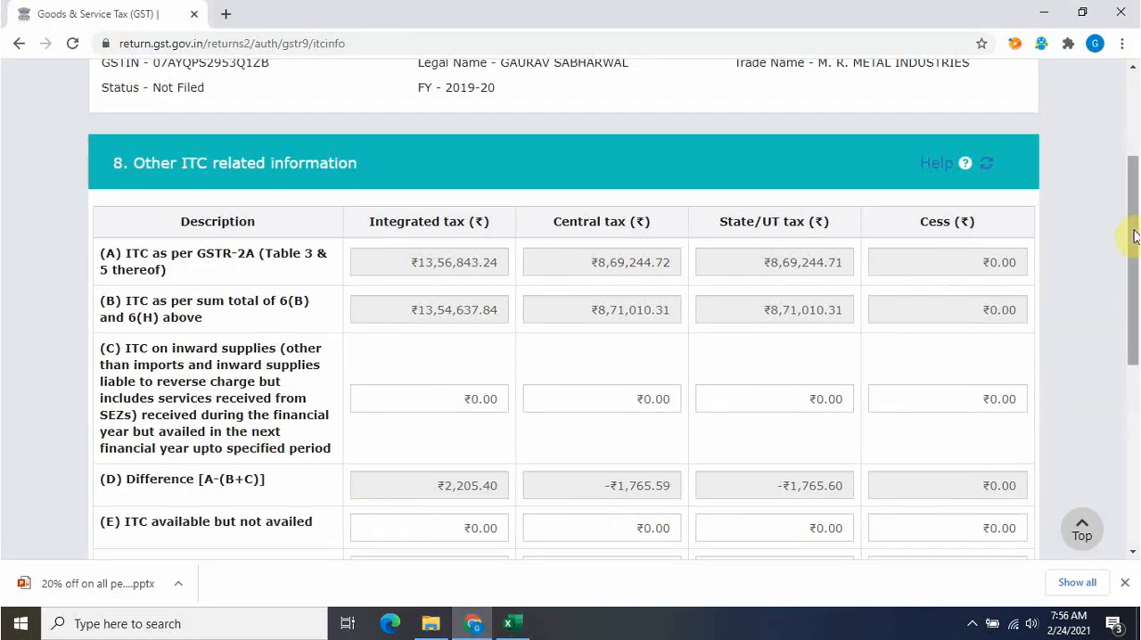
mouse_move(1134, 236)
left_mouse_down()
mouse_move(1134, 288)
mouse_move(1138, 241)
left_mouse_up()
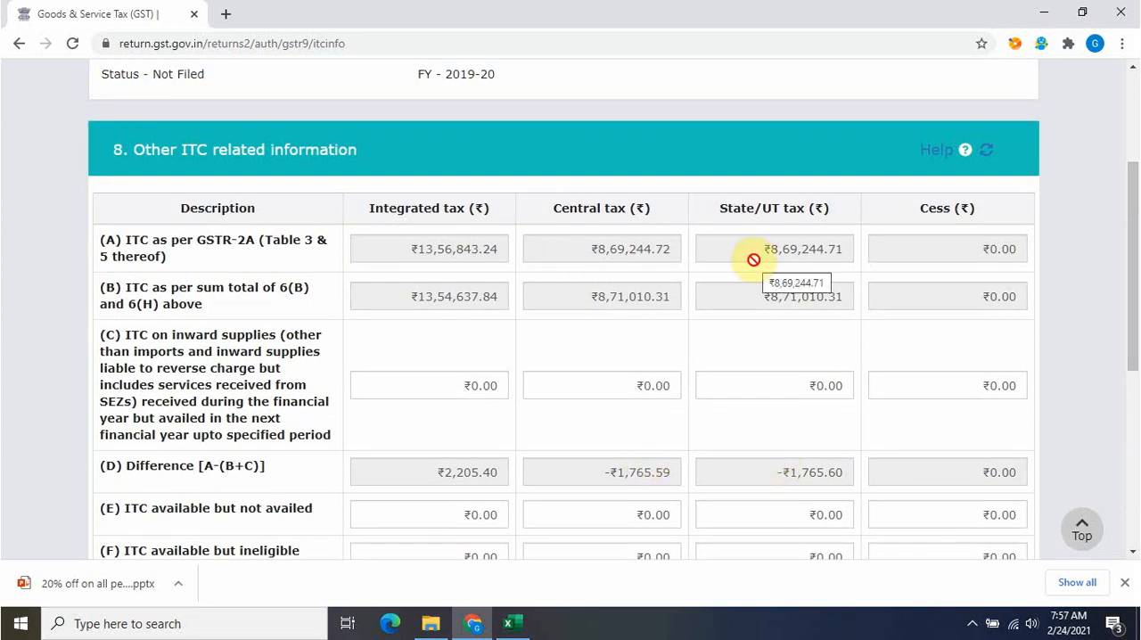
mouse_move(1137, 261)
left_mouse_down()
mouse_move(1138, 299)
mouse_move(1138, 270)
left_mouse_up()
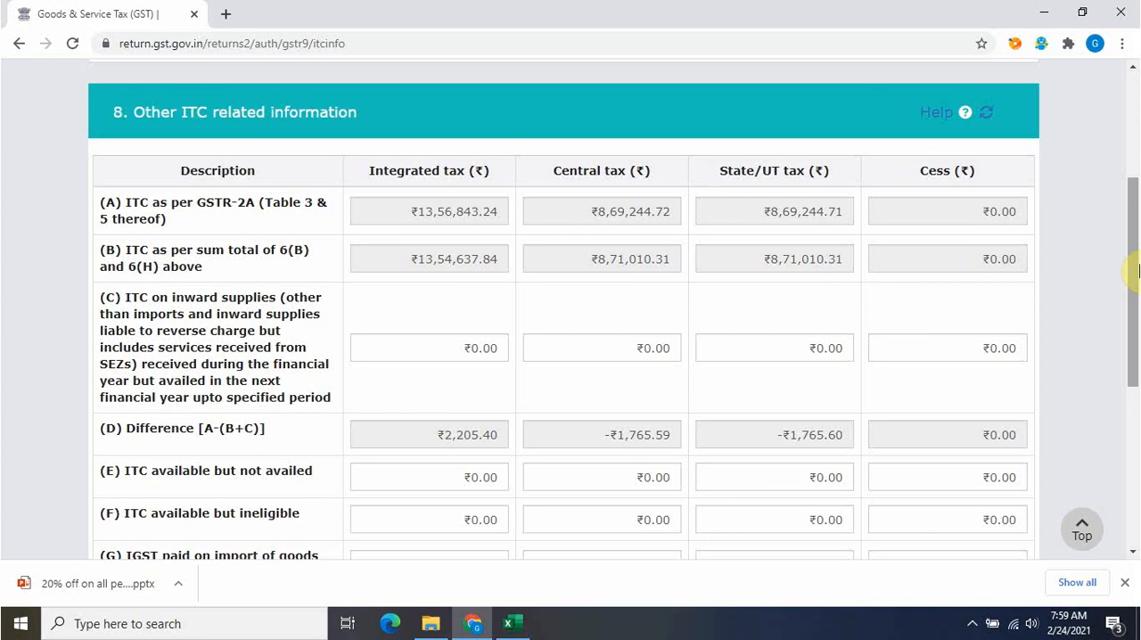
left_click_drag(1138, 271, 1137, 245)
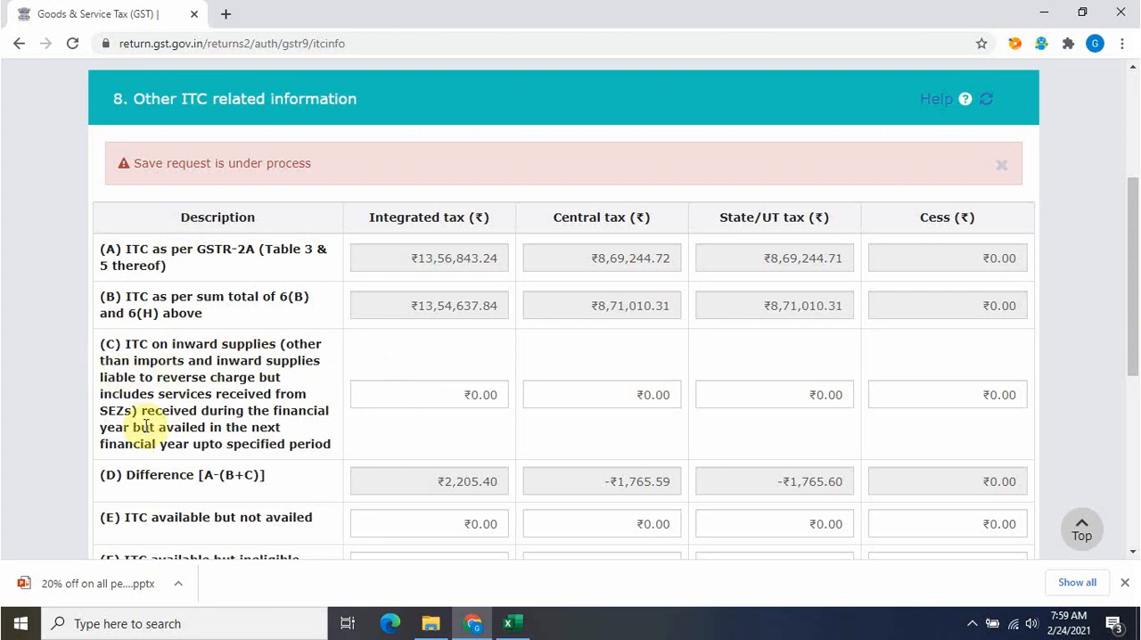
scroll(955, 497, "down", 5)
left_click(844, 441)
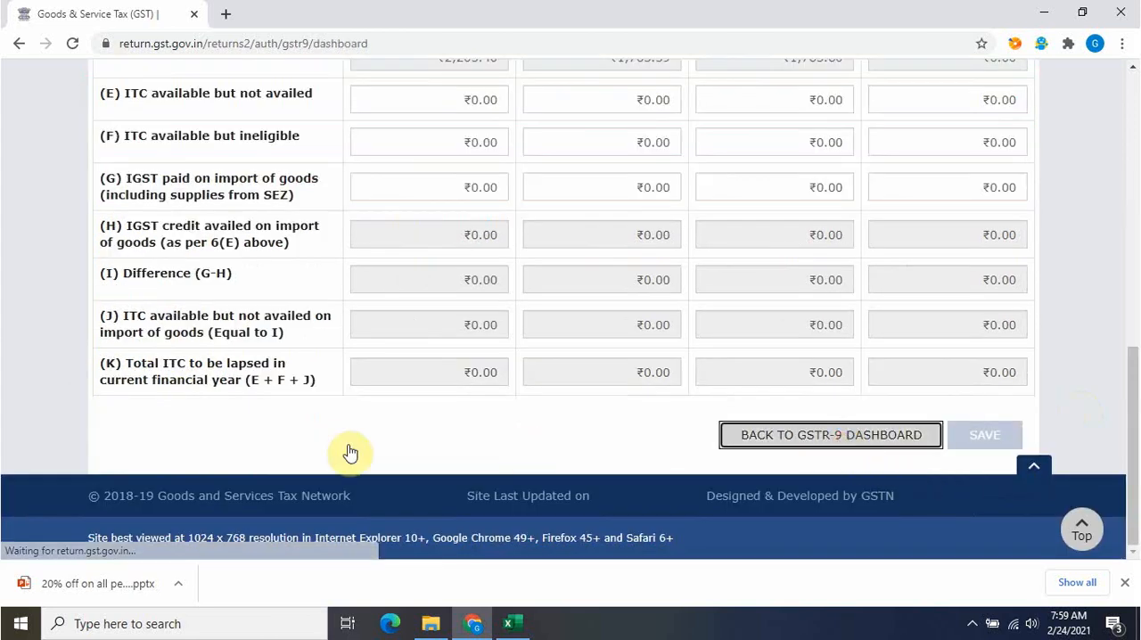
Open table 9 for tax paid as declared in returns, review the payable, cash and ITC columns, save it and return to the dashboard
left_click_drag(1132, 121, 1132, 288)
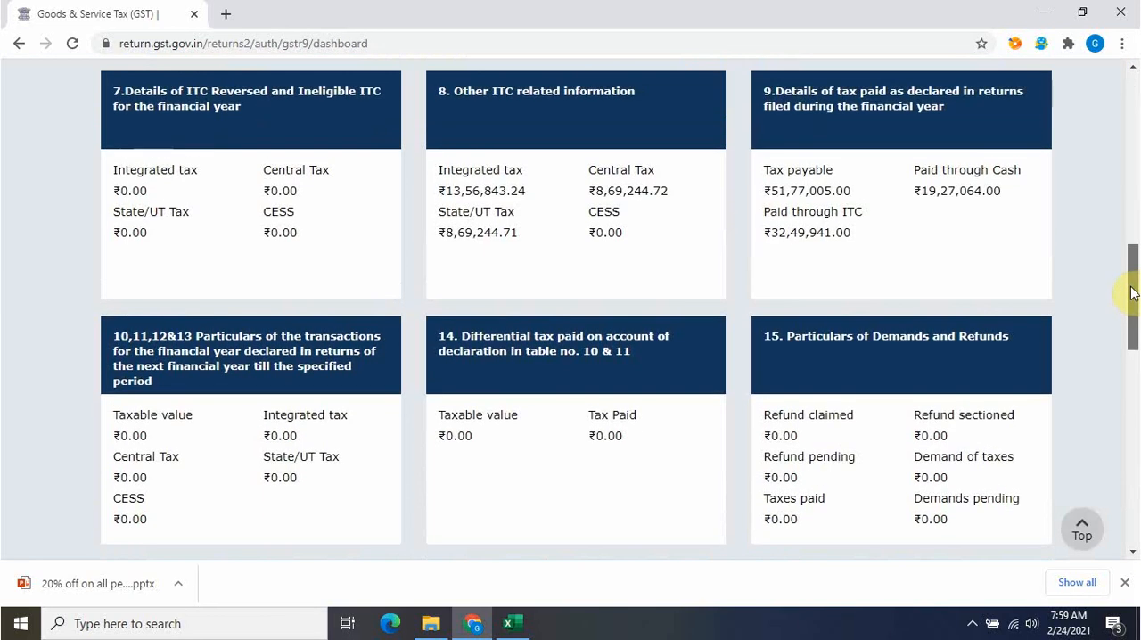
left_click(984, 211)
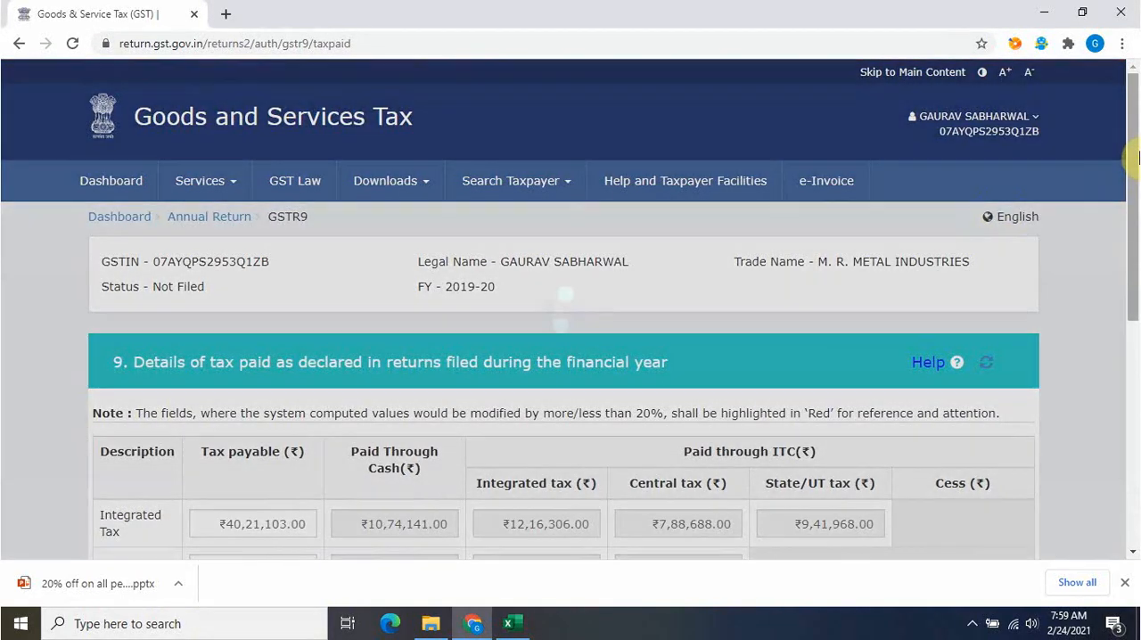
left_click_drag(1133, 168, 1131, 332)
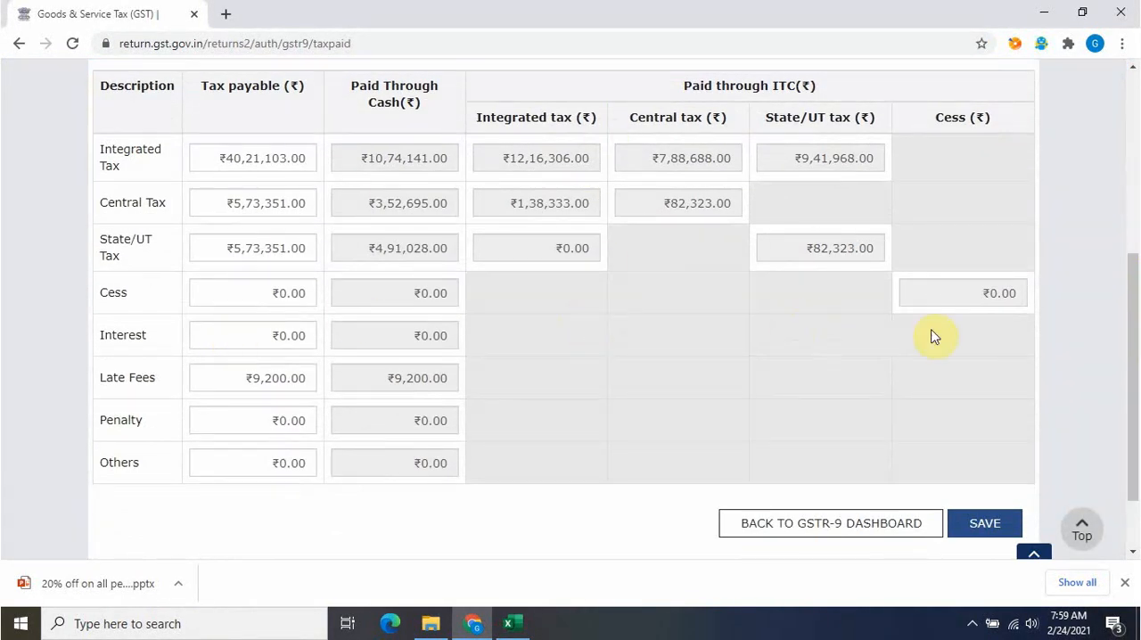
left_click(984, 523)
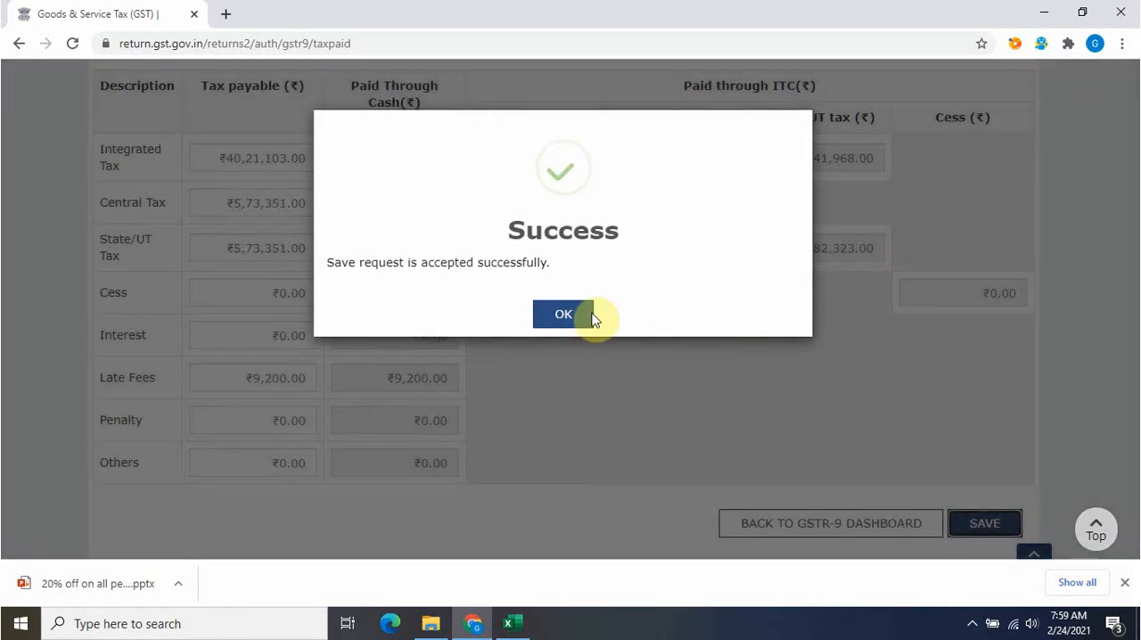
left_click(557, 318)
left_click(927, 525)
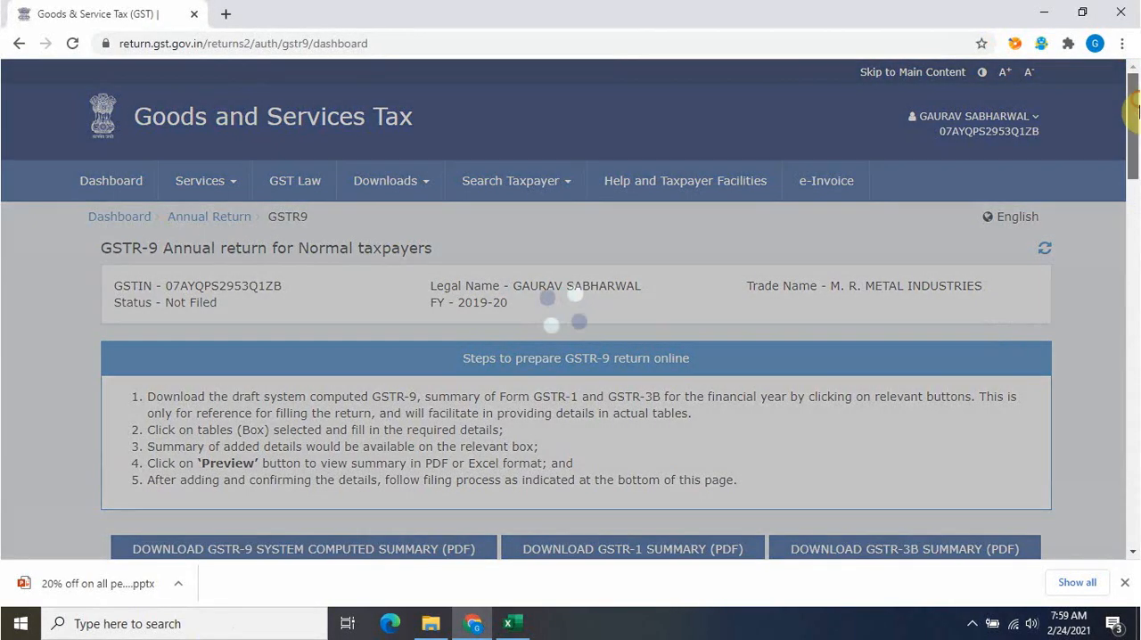
Open tables 10 to 13 for transactions declared in next year's returns, review the rows and total turnover, save and return to the dashboard
left_click_drag(1135, 109, 1138, 270)
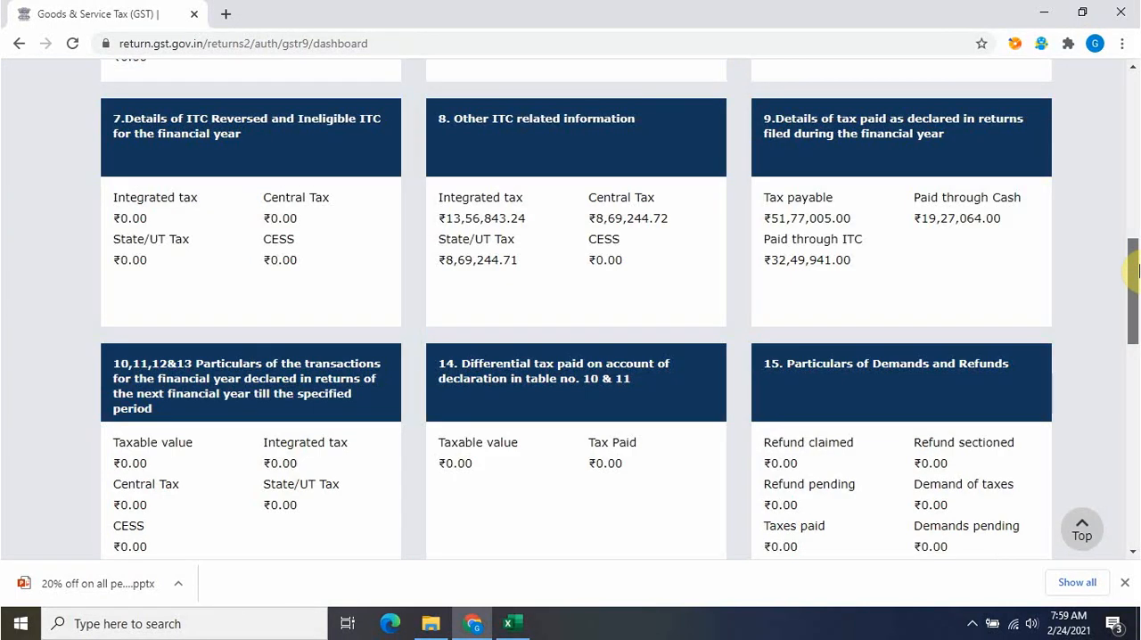
left_click(234, 415)
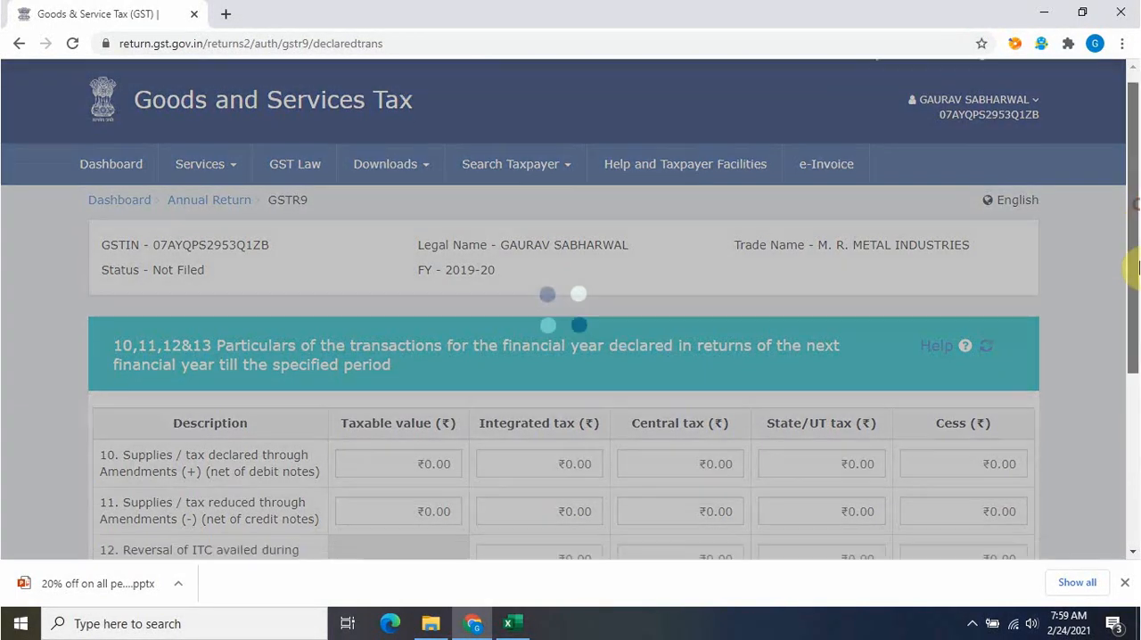
left_click_drag(1131, 228, 1135, 306)
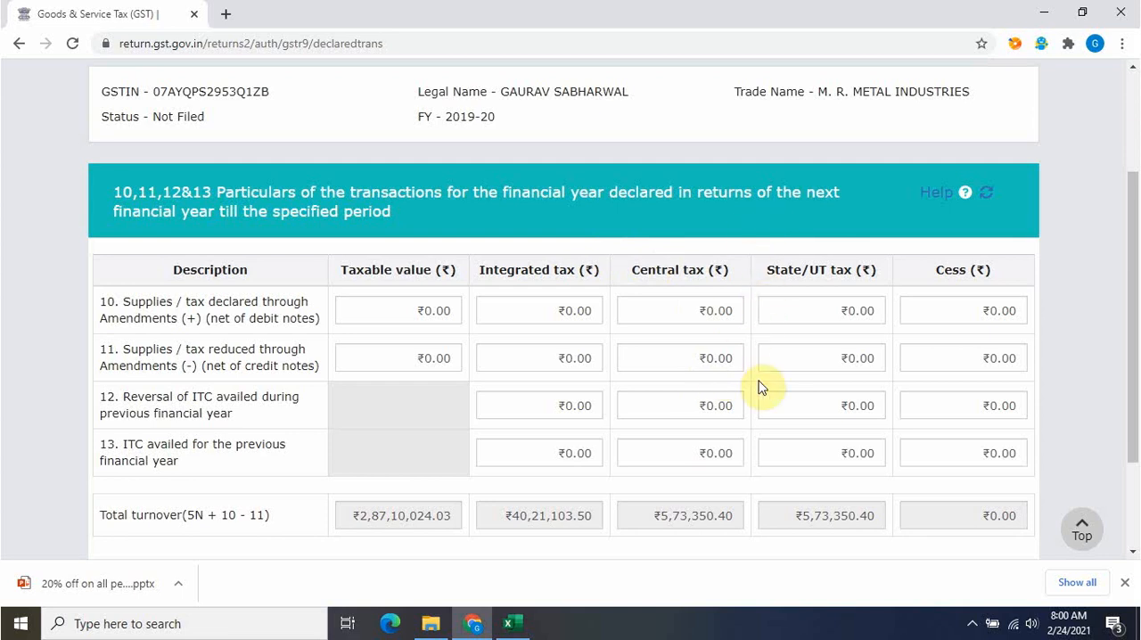
left_click_drag(1134, 226, 1134, 466)
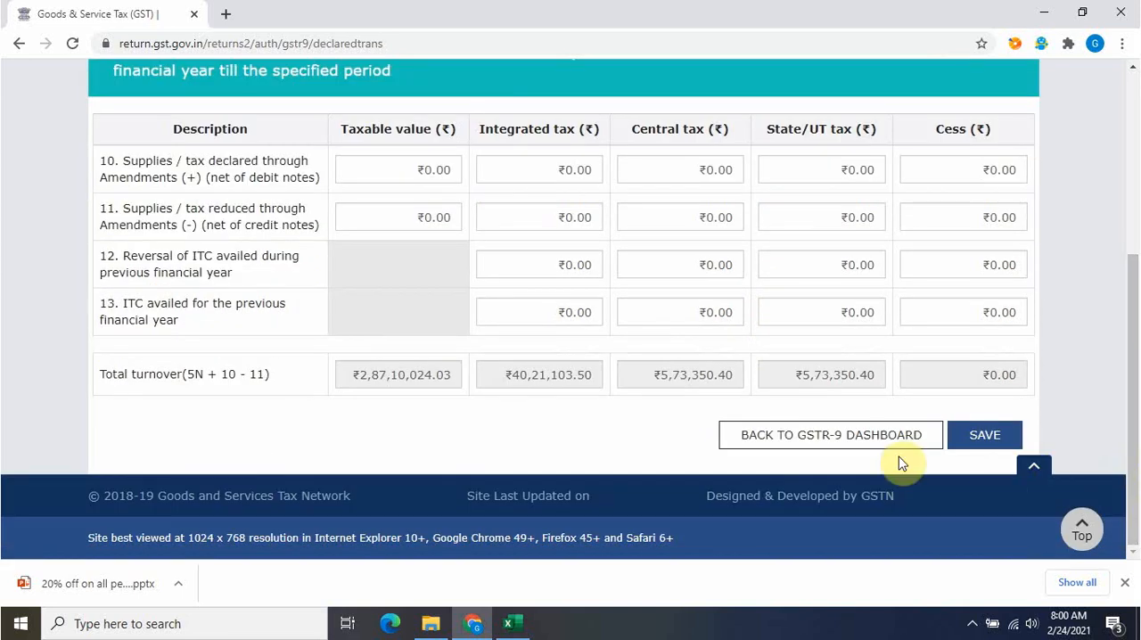
left_click(985, 436)
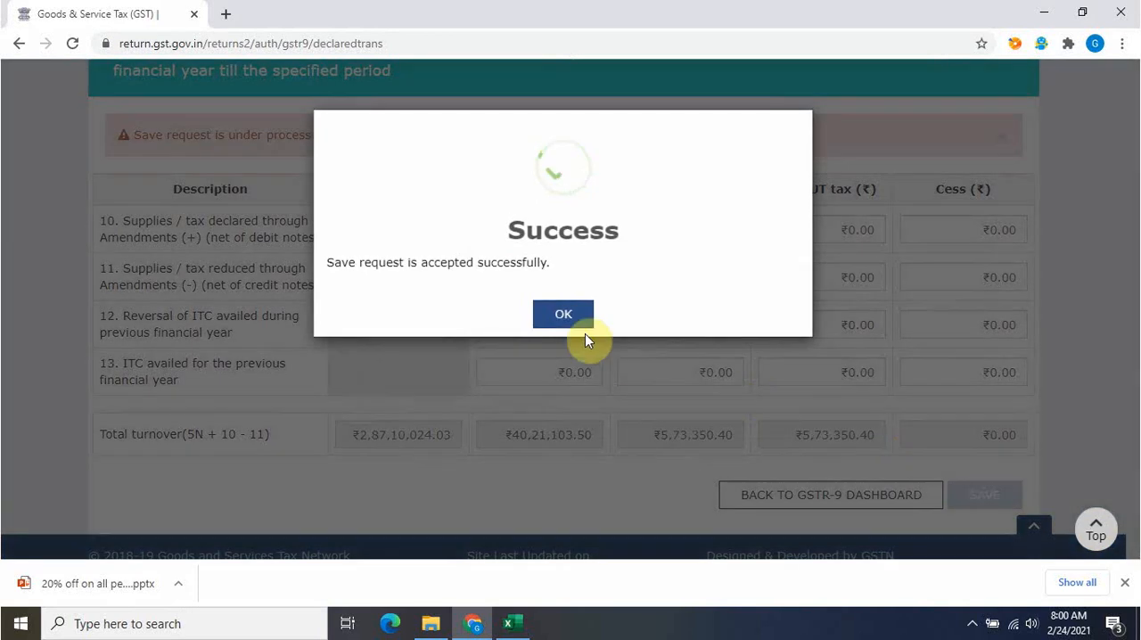
left_click(567, 317)
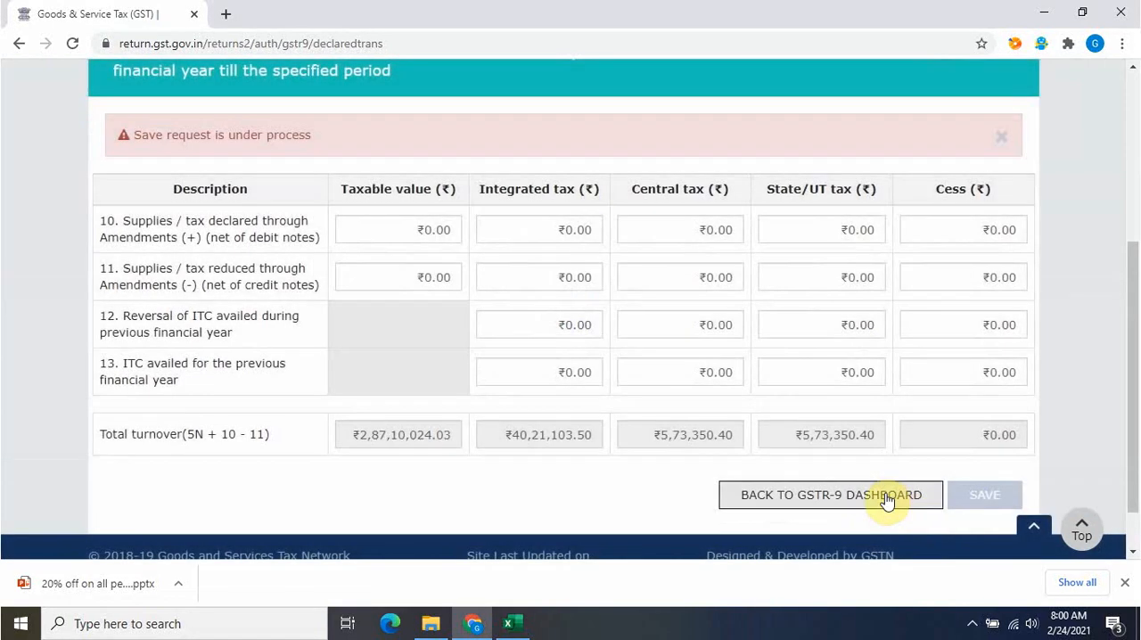
left_click(883, 496)
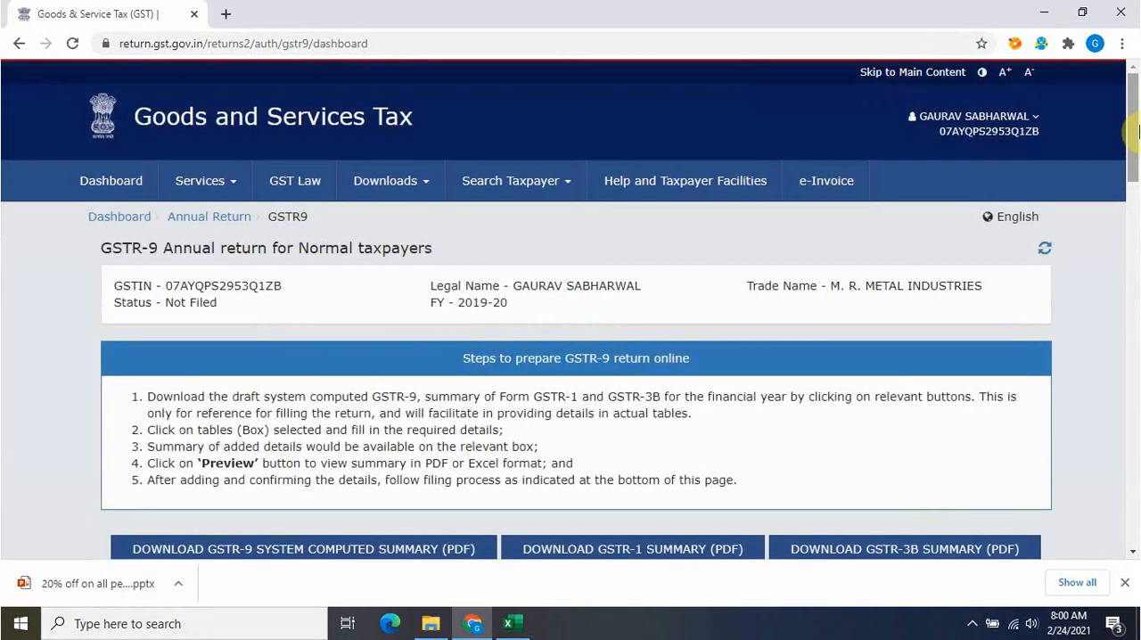
Open table 14 for differential tax paid, check the payable and paid amounts, save the table and return to the GSTR-9 dashboard
left_click_drag(1132, 133, 1137, 333)
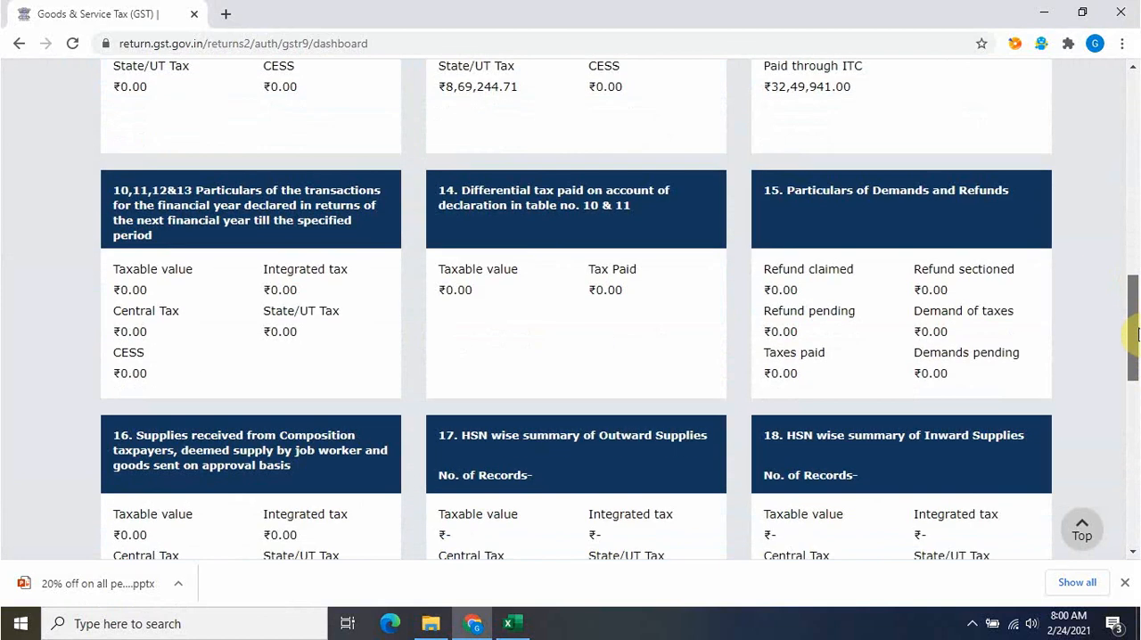
left_click(625, 275)
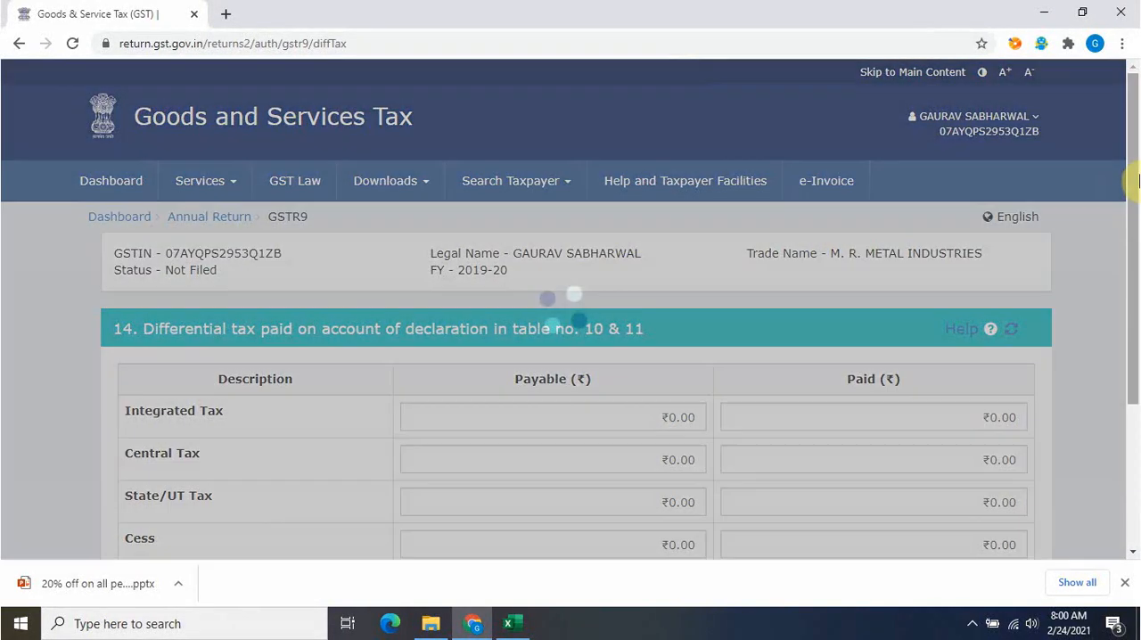
left_click_drag(1137, 181, 1134, 297)
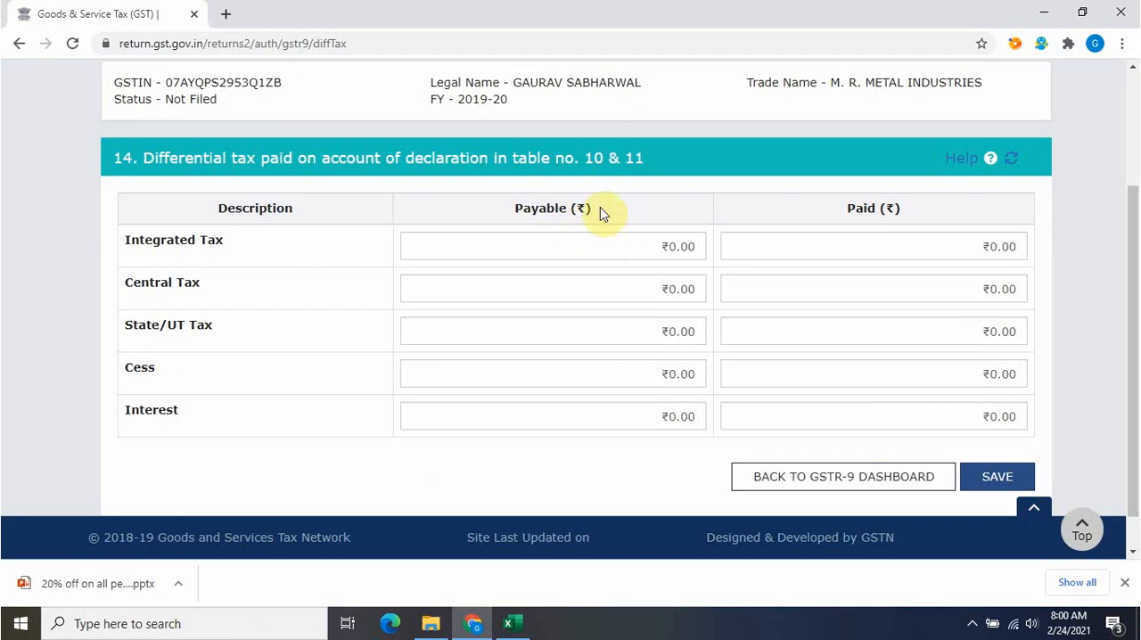
left_click(981, 479)
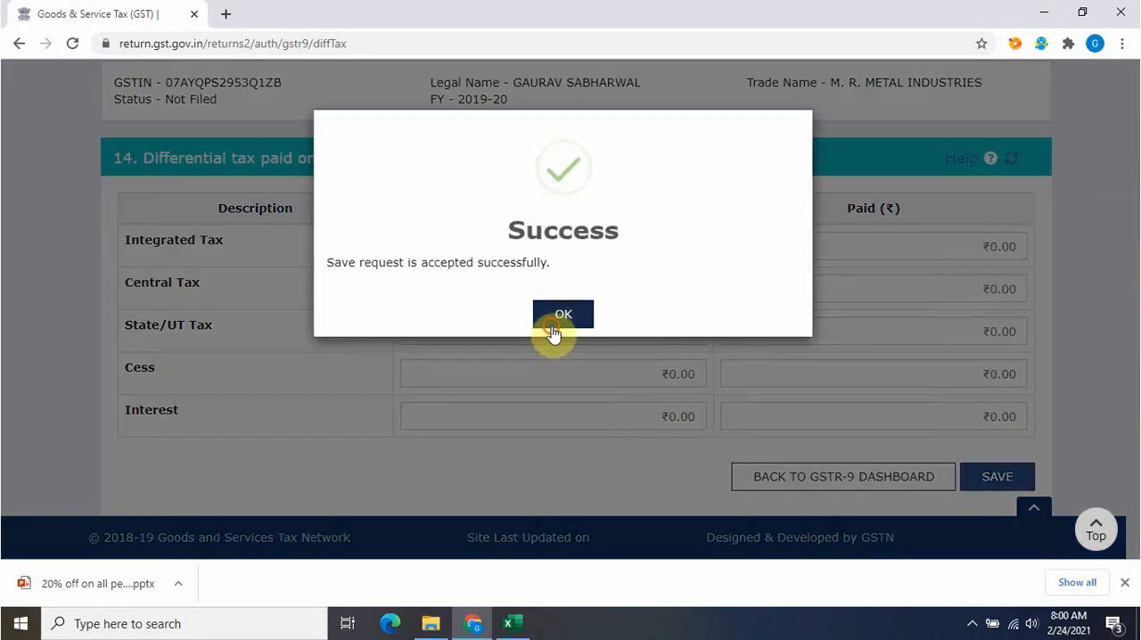
left_click(552, 332)
left_click(899, 478)
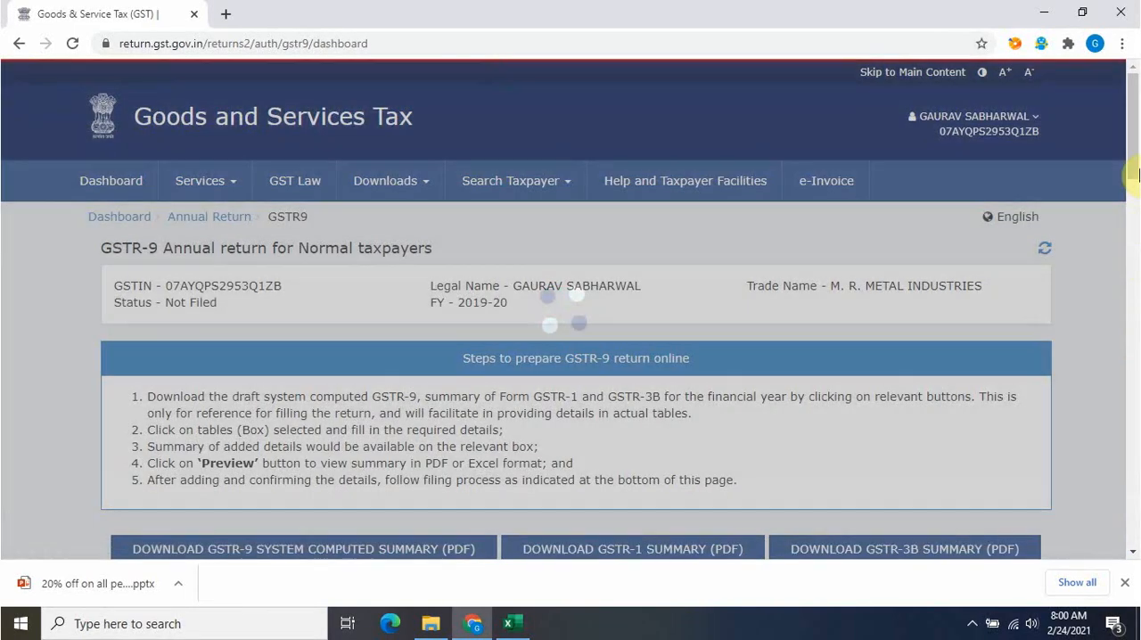
Look over the dashboard boxes for tables 15 to 18, compute the return's liabilities and refresh its filing status
left_click_drag(1136, 175, 1136, 330)
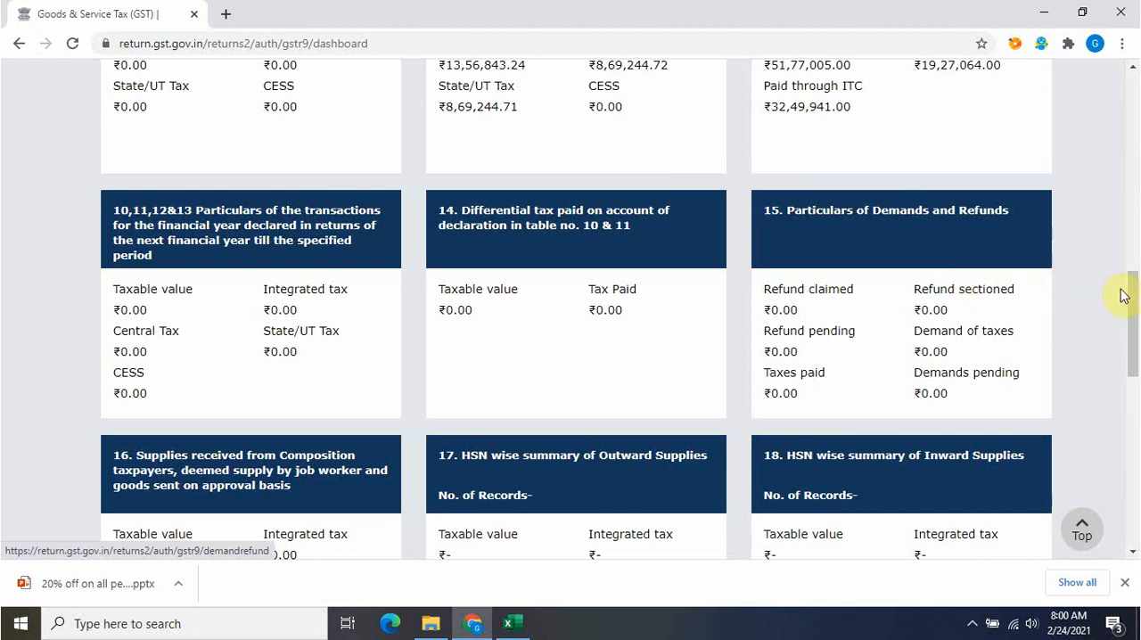
left_click_drag(1129, 285, 1134, 346)
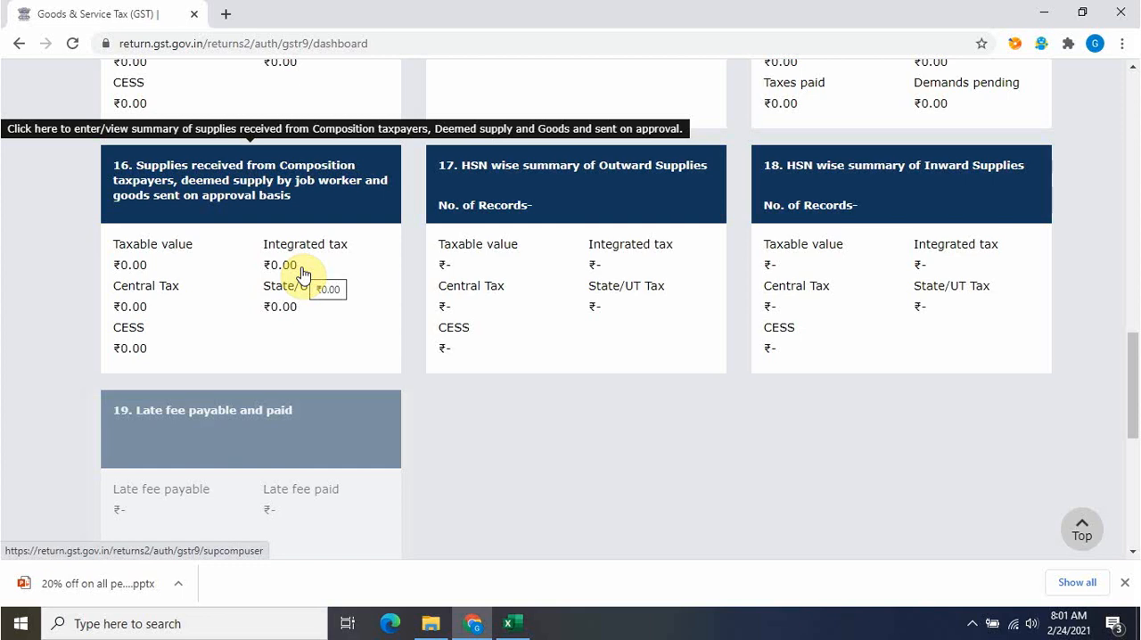
left_click_drag(1134, 428, 1134, 372)
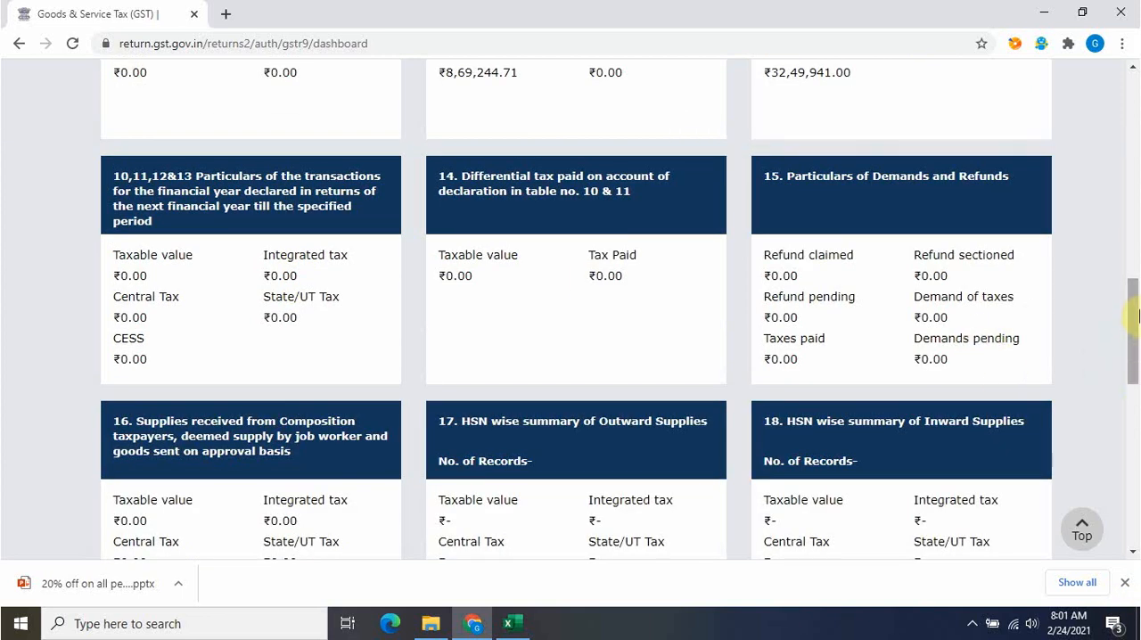
mouse_move(1137, 316)
left_mouse_down()
mouse_move(1138, 360)
mouse_move(1138, 325)
left_mouse_up()
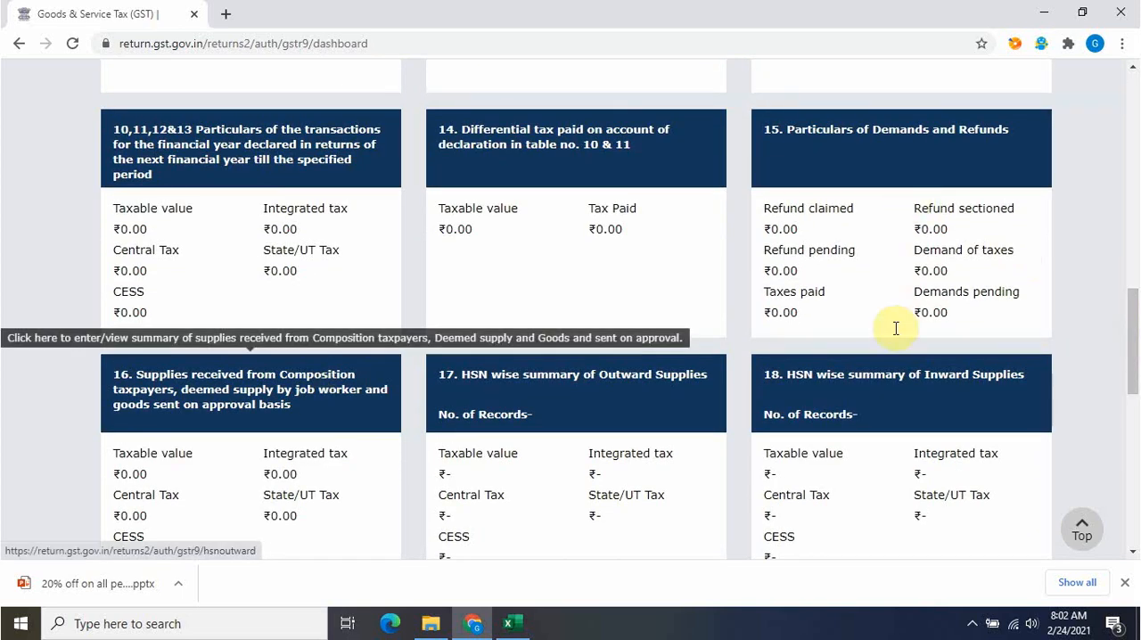
left_click_drag(1135, 325, 1136, 478)
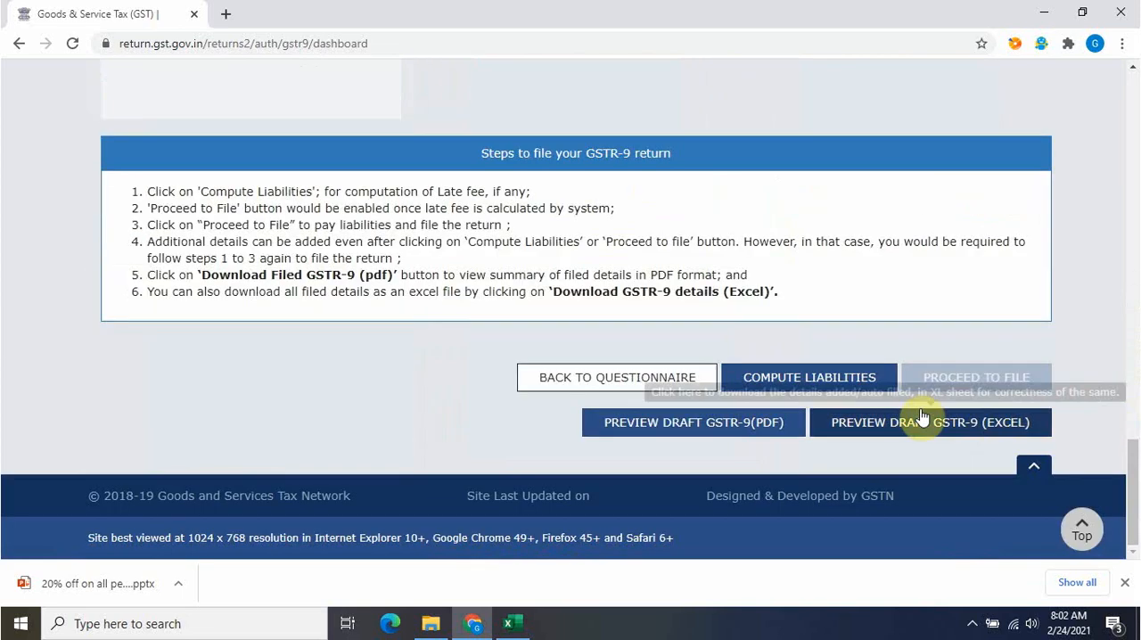
left_click(861, 380)
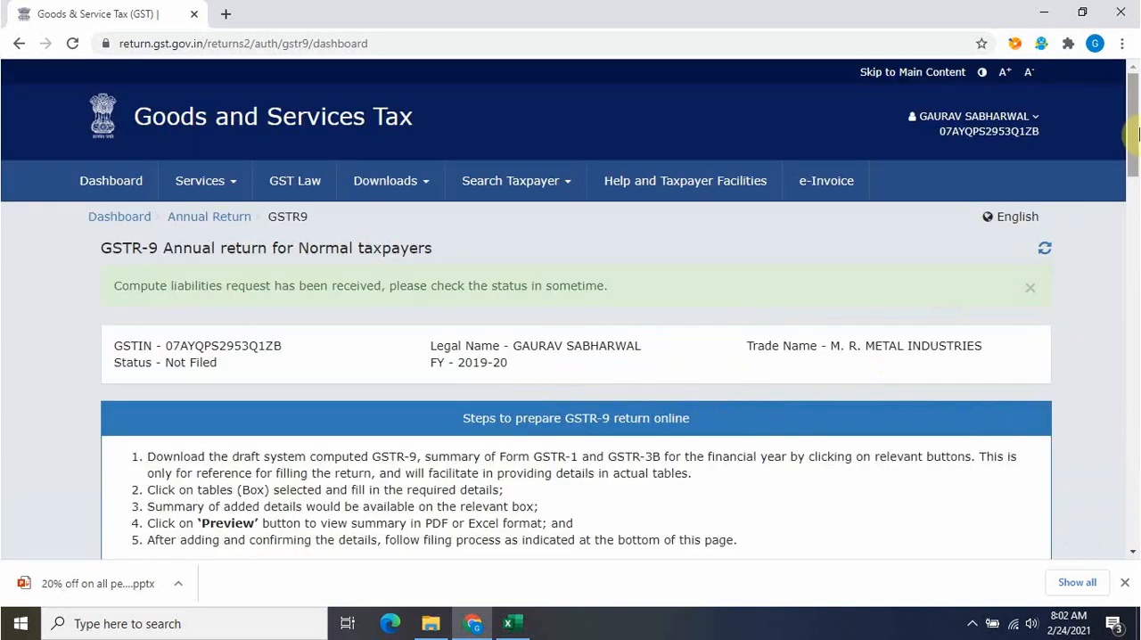
scroll(1137, 134, "down", 2)
scroll(1045, 248, "up", 2)
left_click(1045, 248)
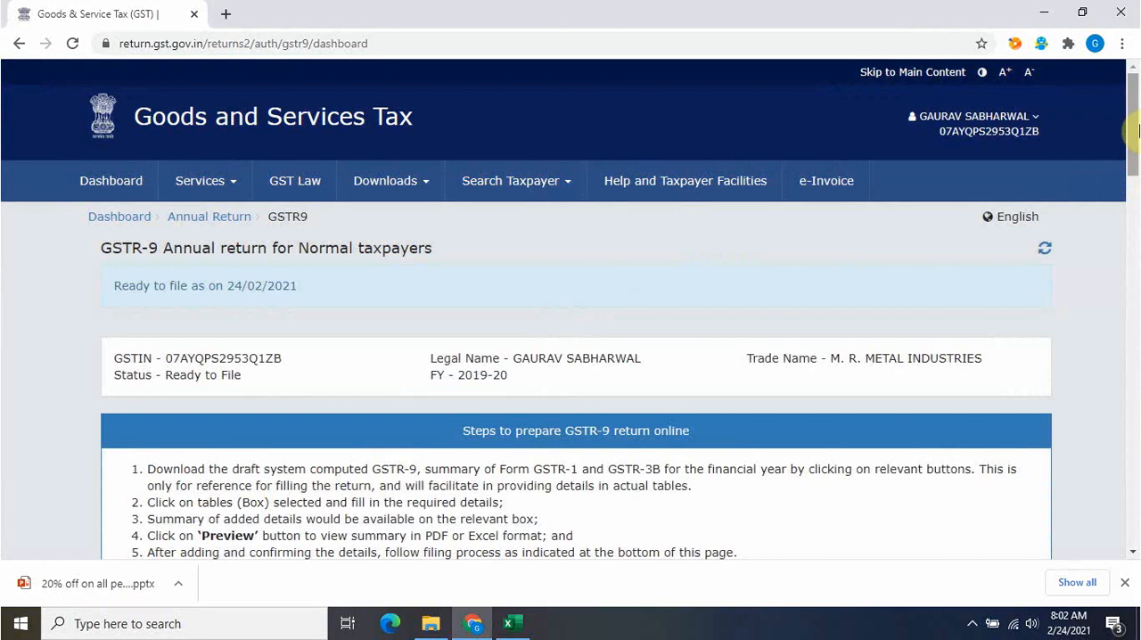
Proceed to file the GSTR-9 return and check the interest on the Tax payable sheet of the Excel audit workbook before returning to the browser
left_click_drag(1137, 132, 1135, 535)
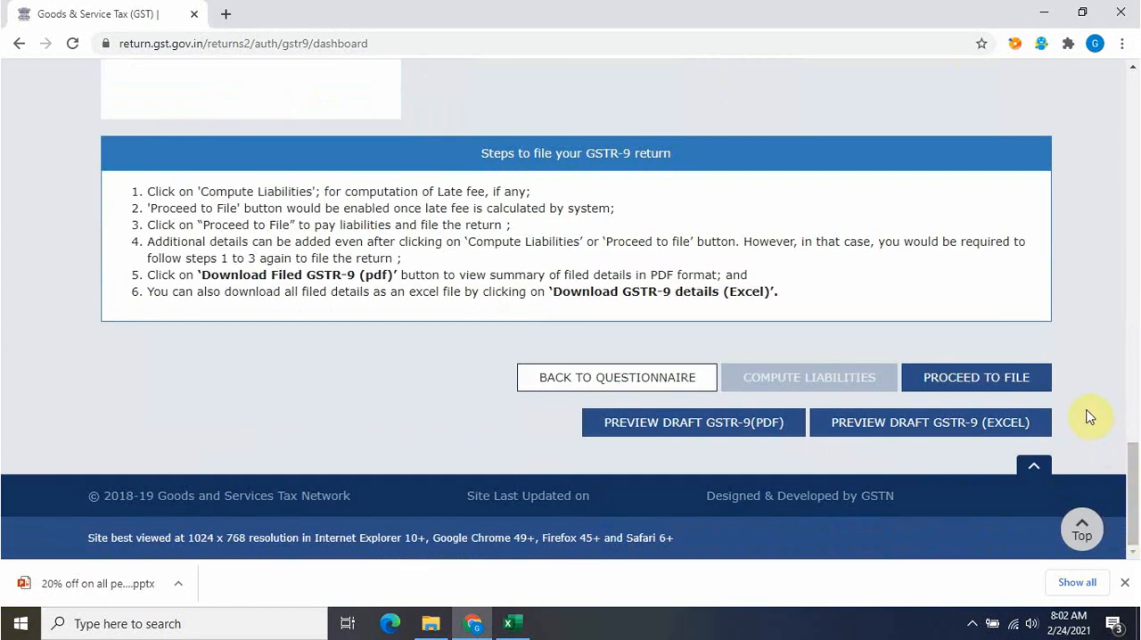
left_click(1021, 385)
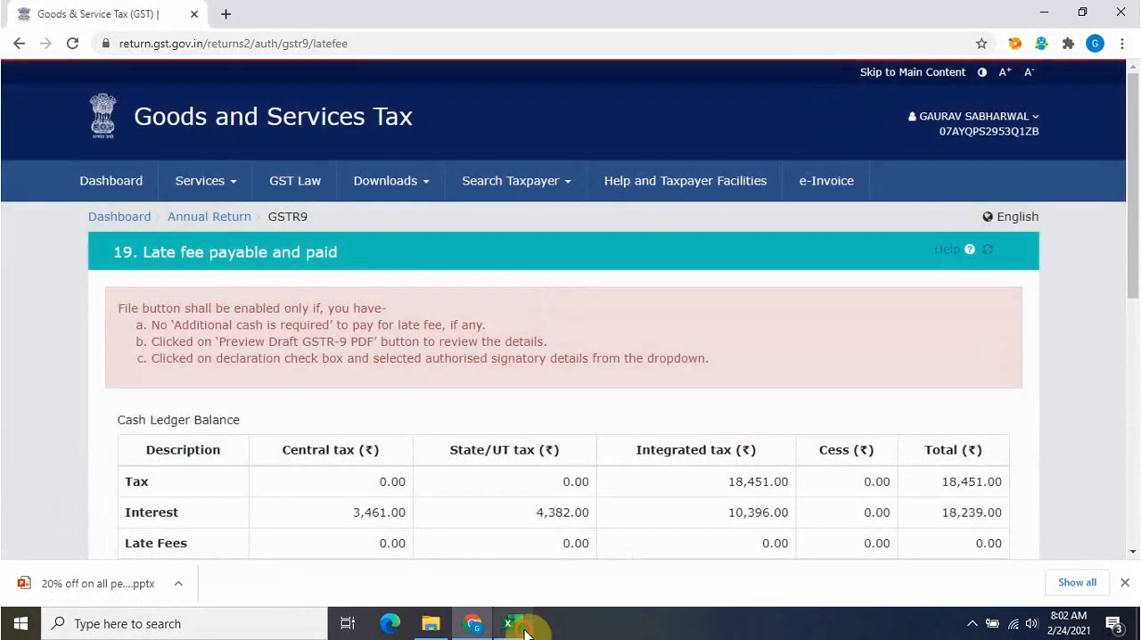
left_click(510, 623)
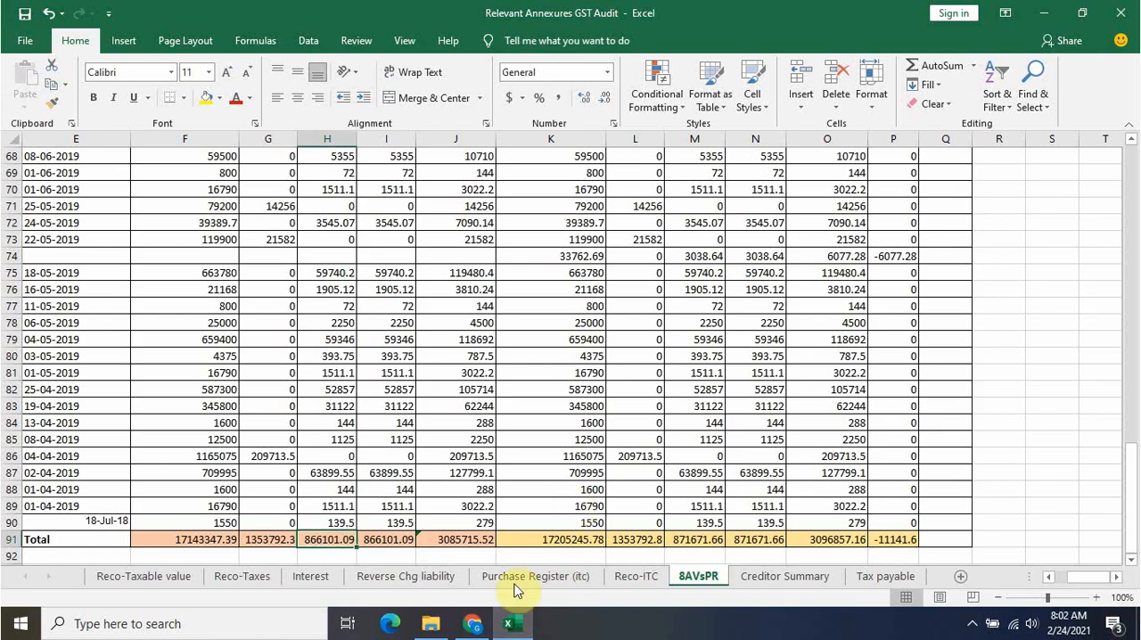
left_click(884, 580)
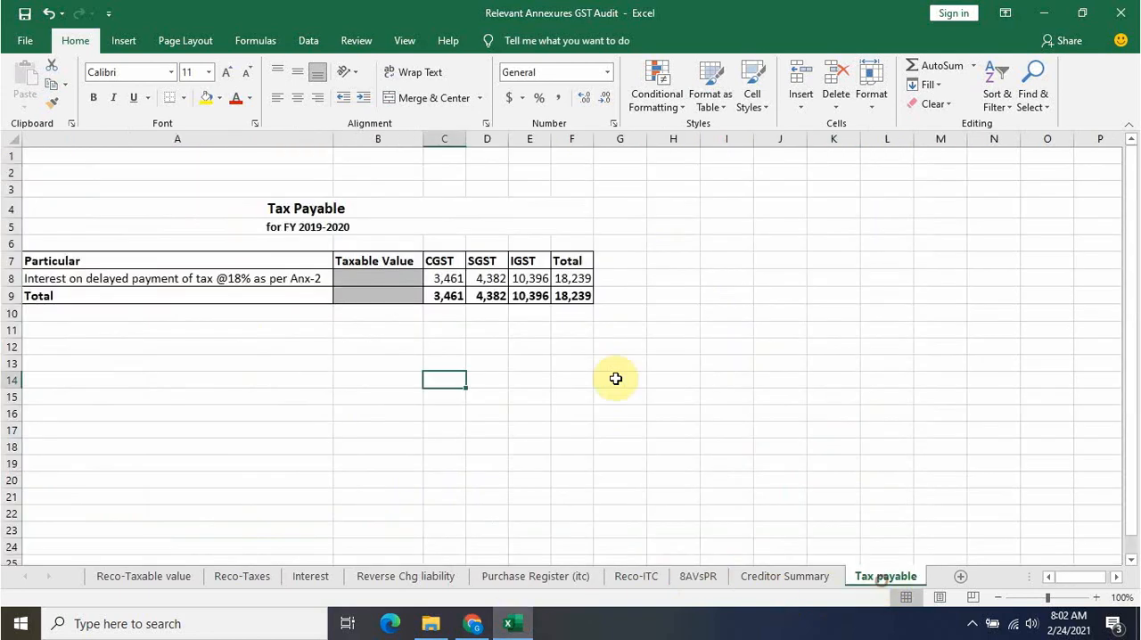
left_click(525, 352)
left_click(475, 623)
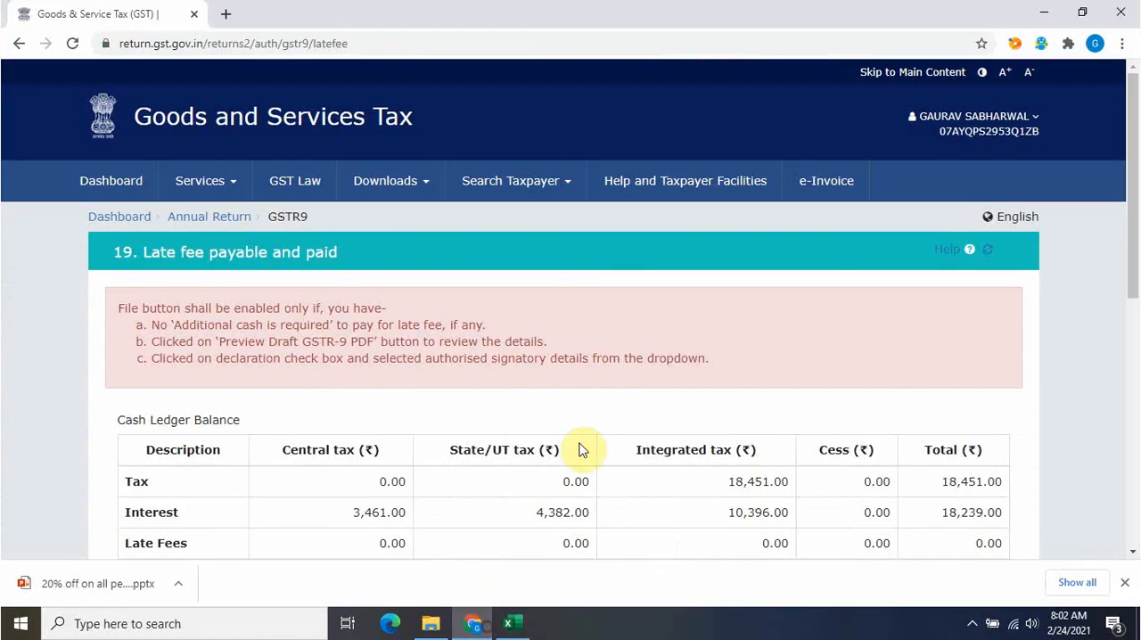
Accept the declaration below the late fee table and select the authorised signatory
left_click_drag(1134, 228, 1134, 438)
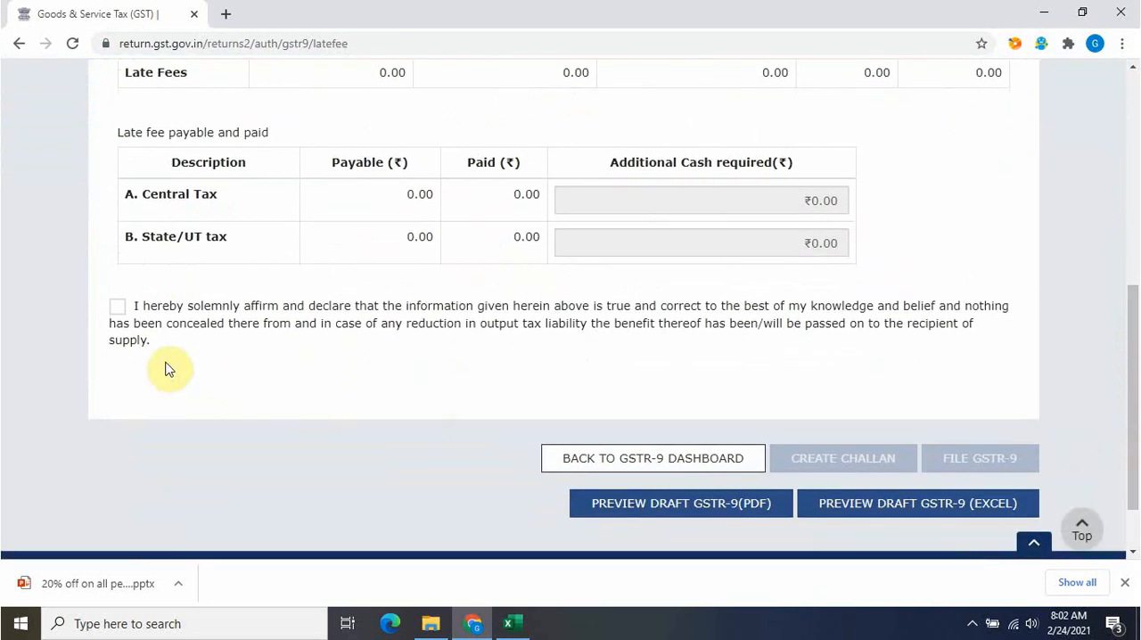
left_click(115, 309)
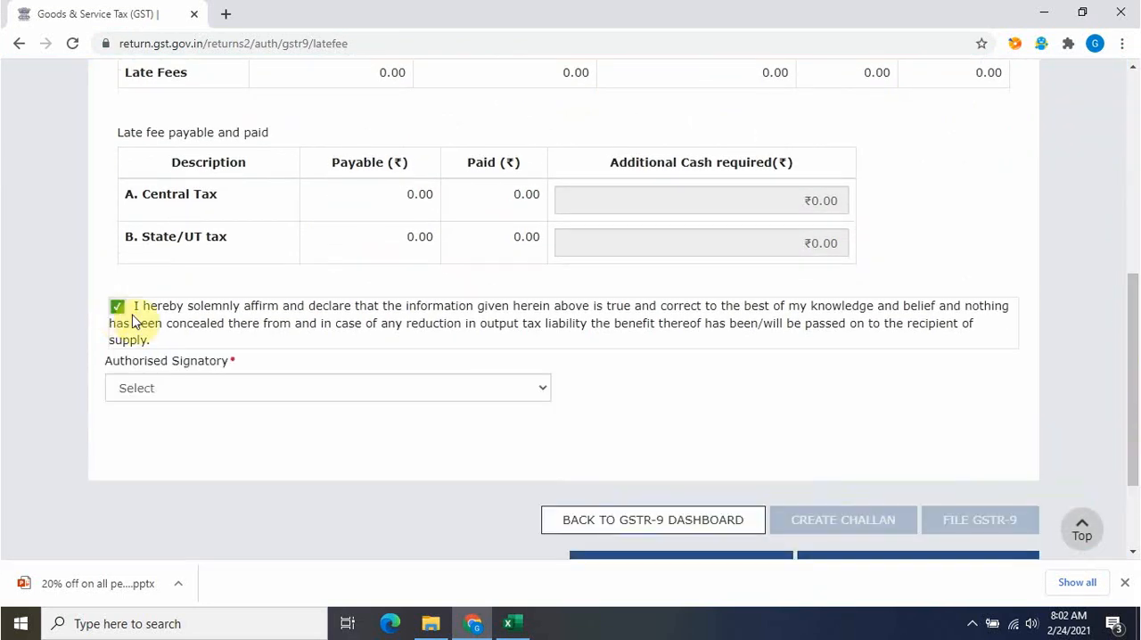
left_click(210, 390)
left_click(201, 426)
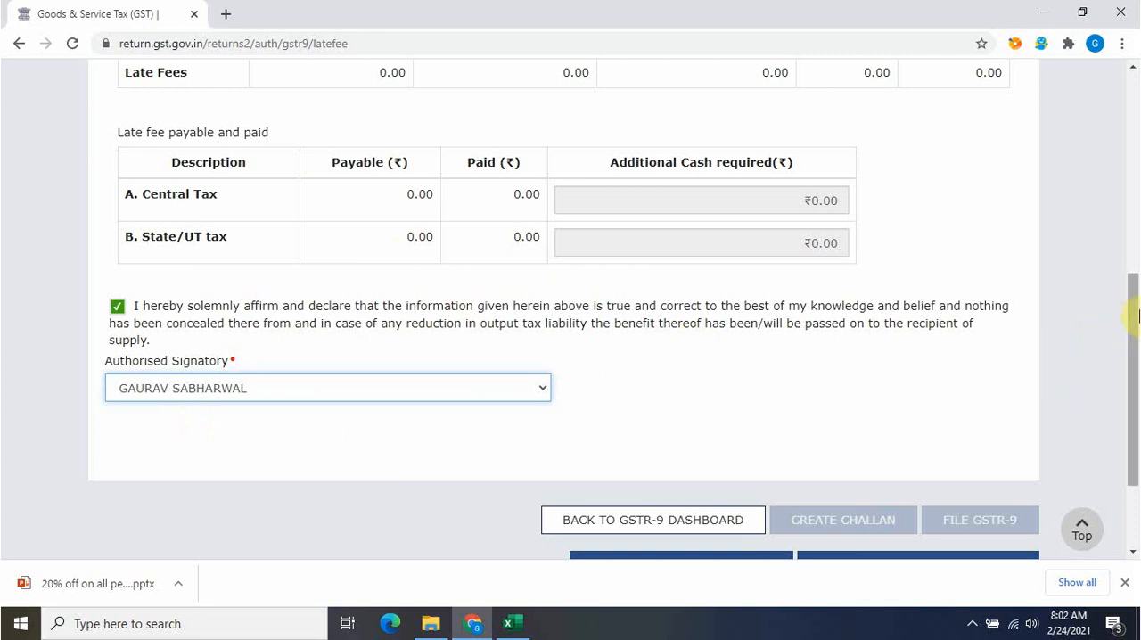
Download the draft GSTR-9 as a PDF and file the return with DSC, agreeing to the ledger offset
left_click_drag(1134, 311, 1137, 393)
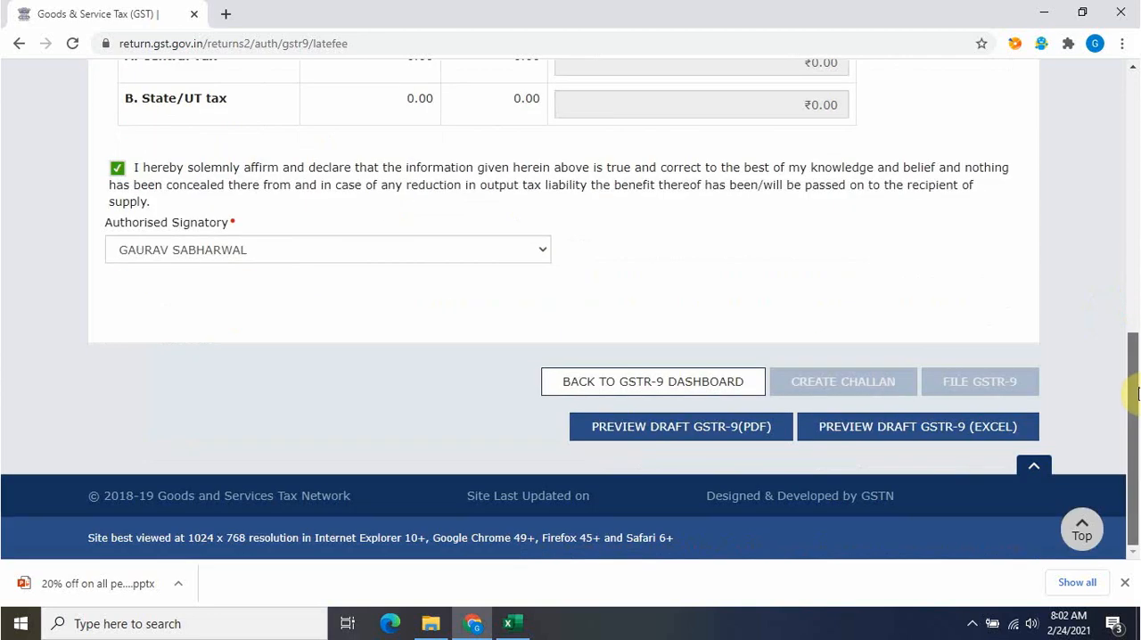
left_click(681, 427)
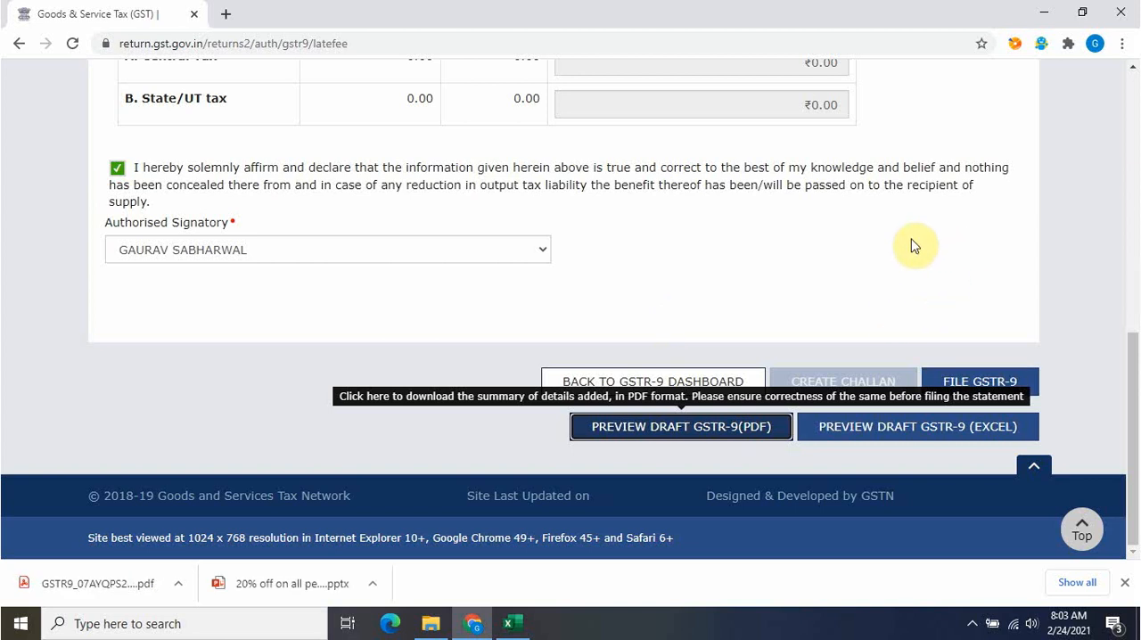
left_click(994, 379)
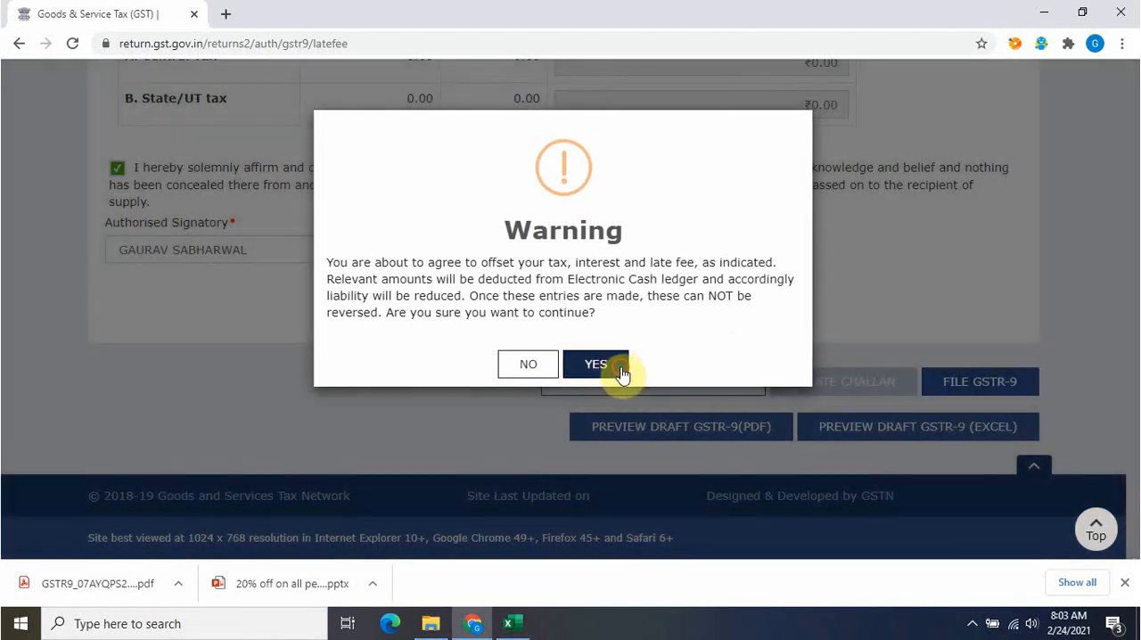
left_click(595, 365)
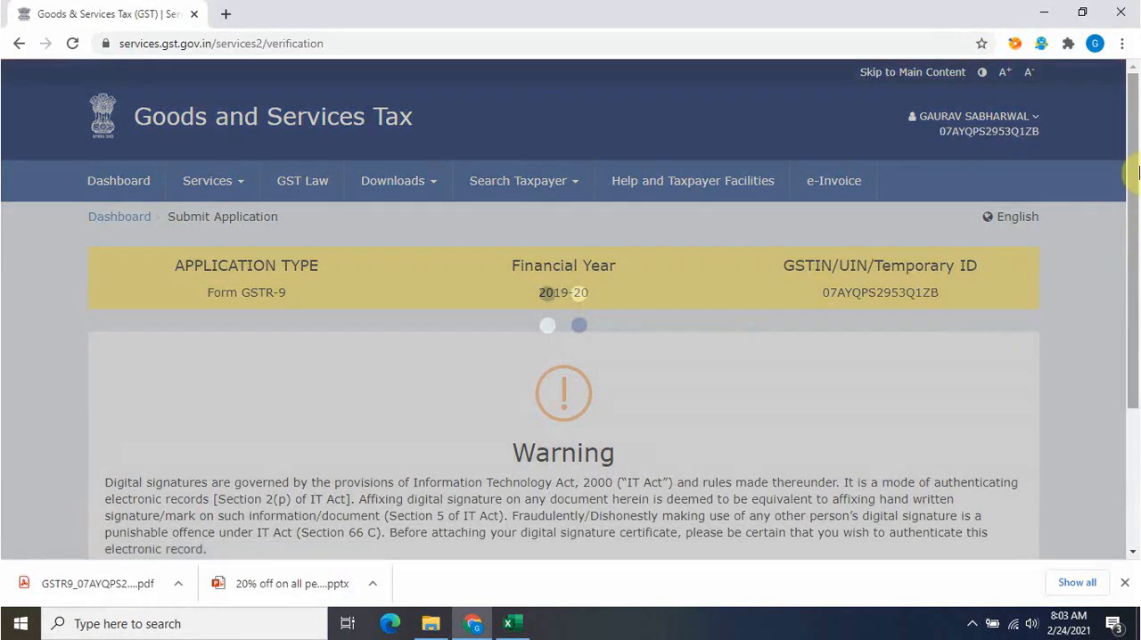
left_click_drag(1134, 173, 1137, 300)
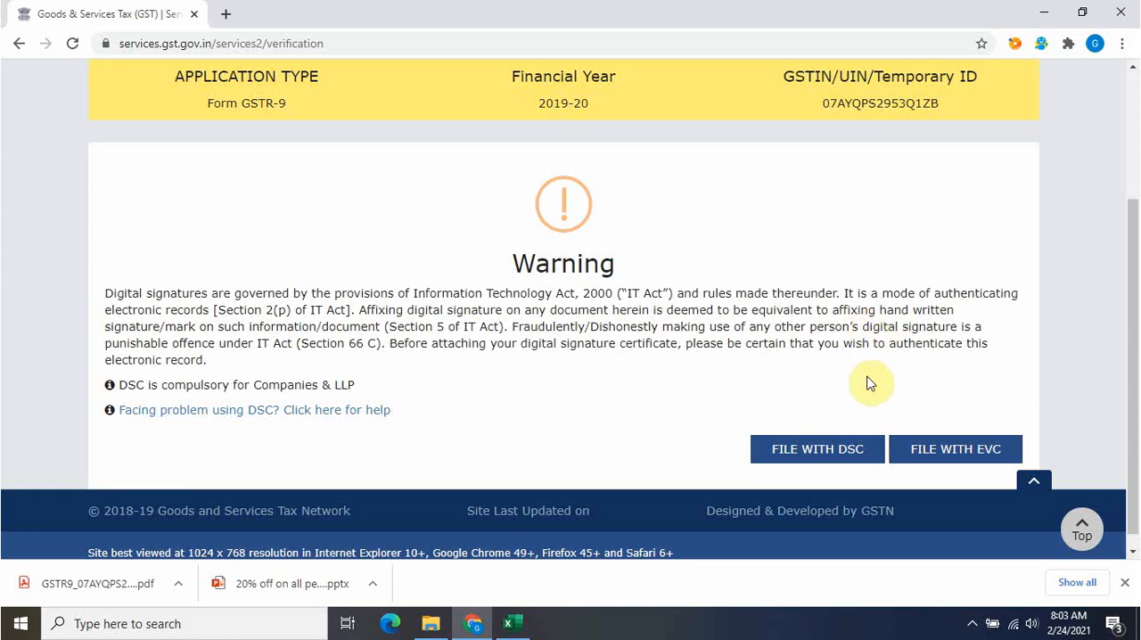
left_click(827, 463)
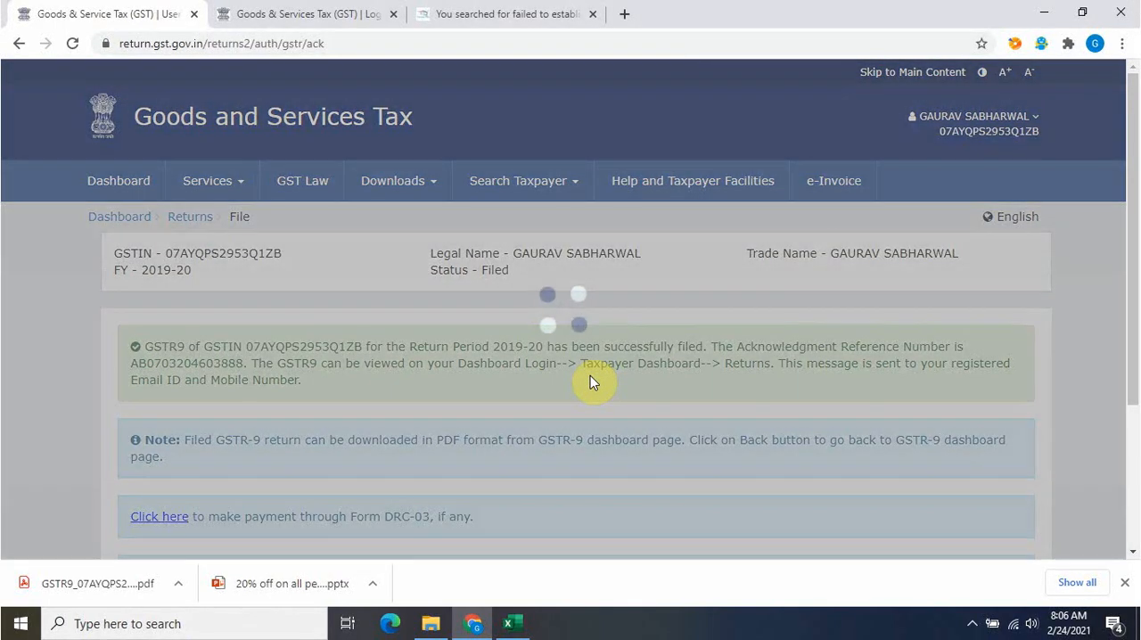
Open the Form DRC-03 payment form and check the net interest payable on the Excel workbook's Interest sheet before returning to the browser
scroll(1135, 366, "down", 3)
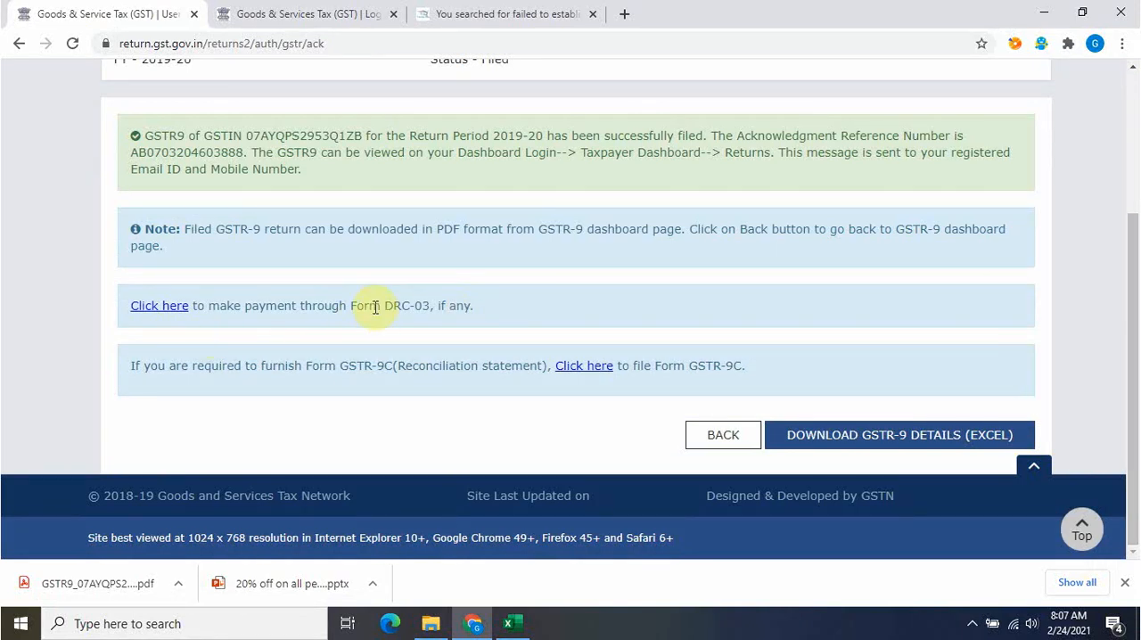
left_click(160, 307)
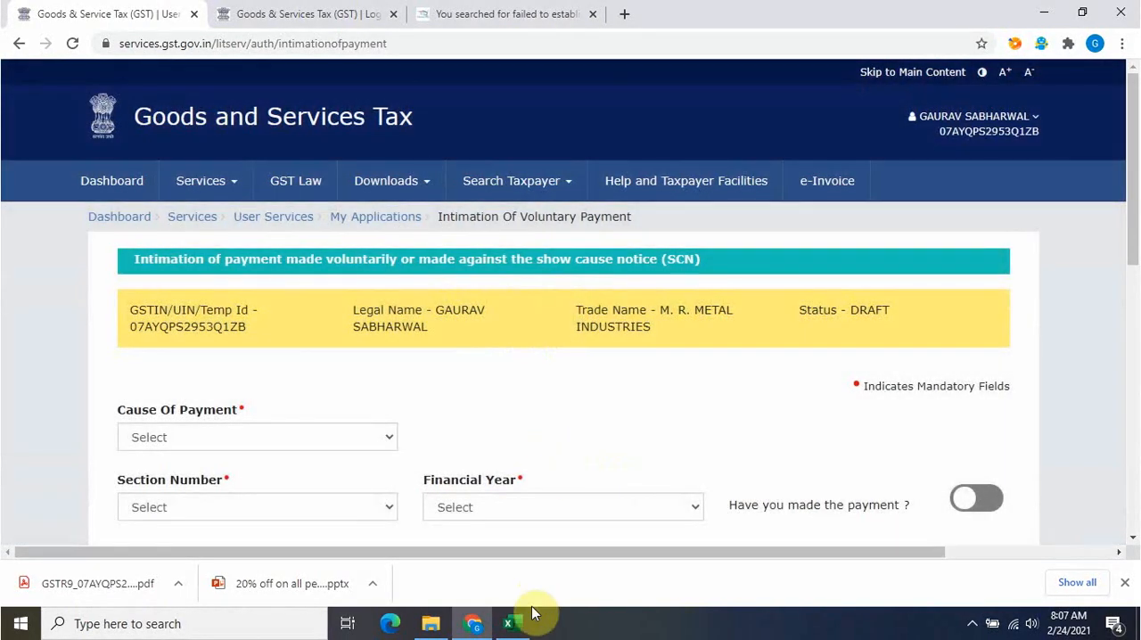
left_click(526, 619)
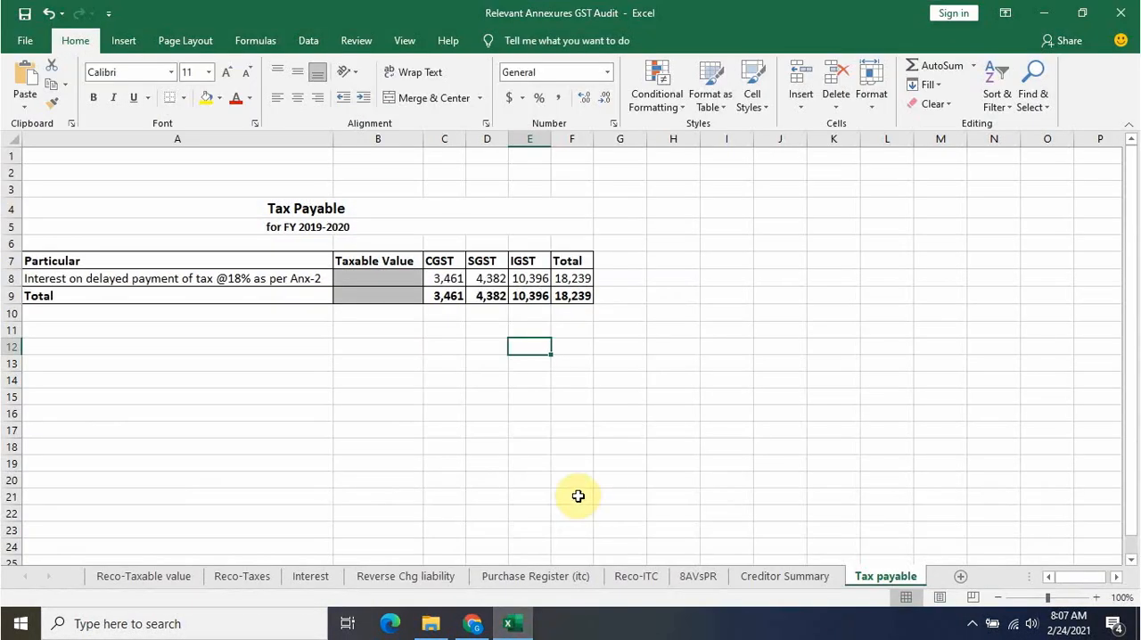
left_click(326, 577)
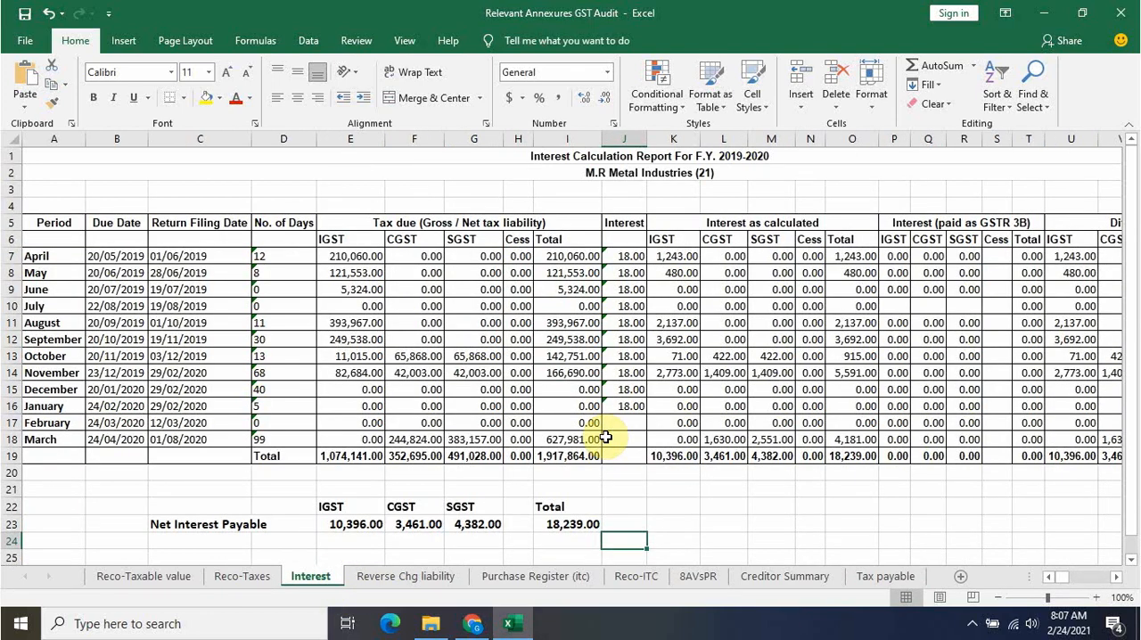
left_click(472, 622)
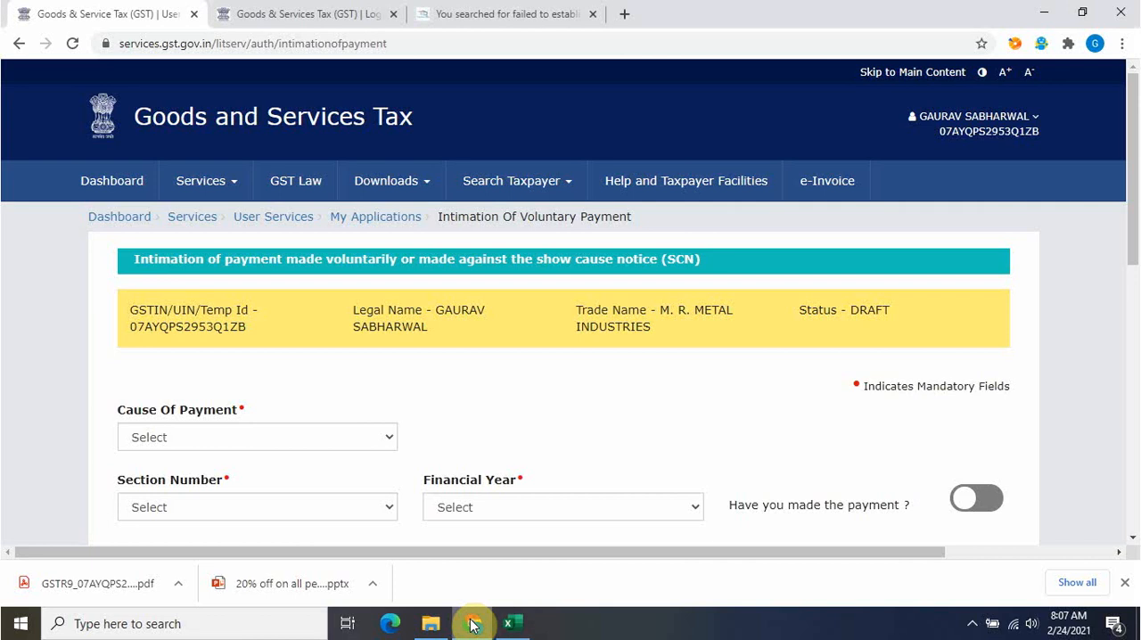
Set the payment's cause to Annual return, its section number to 73(5) Voluntary and its financial year to 2019-2020
left_click(297, 438)
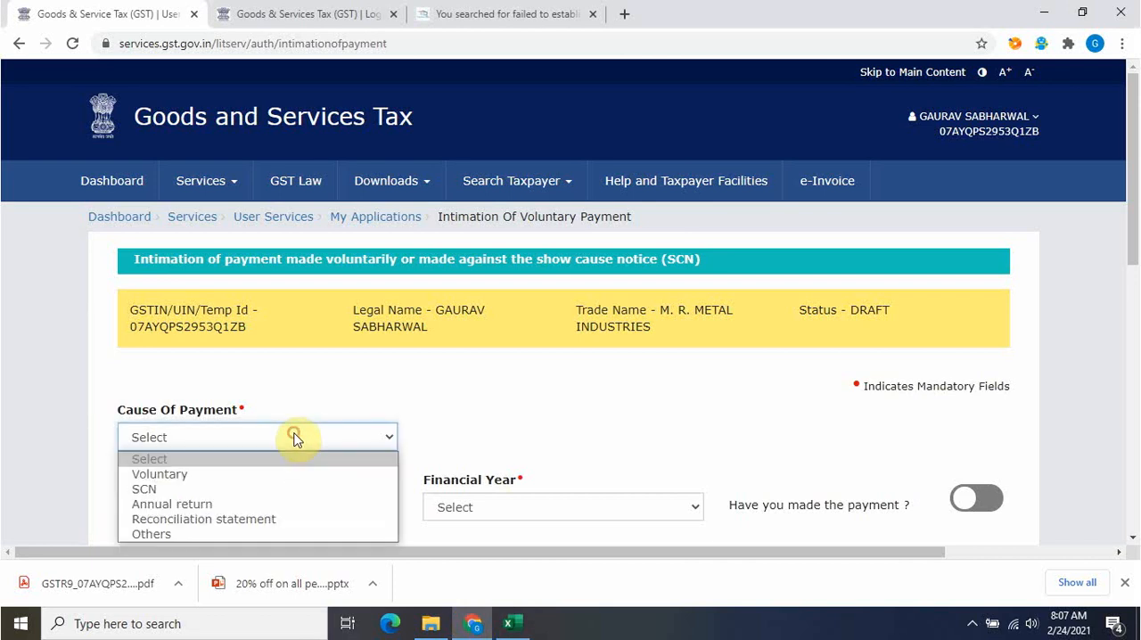
left_click(241, 504)
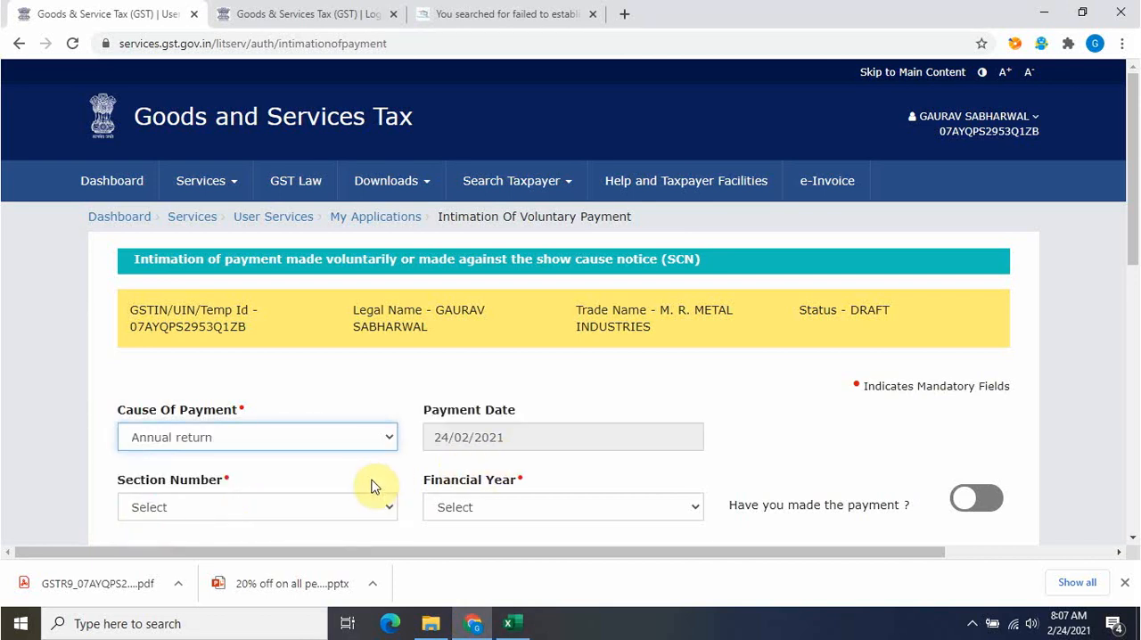
left_click(359, 506)
left_click(289, 544)
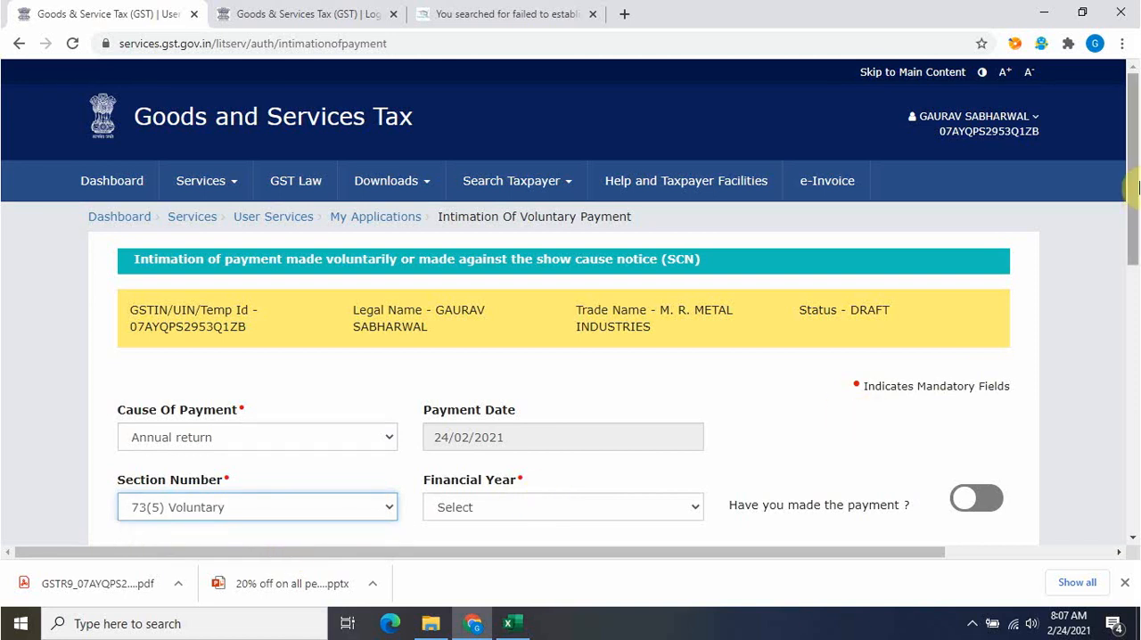
left_click(1138, 182)
scroll(1136, 205, "down", 1)
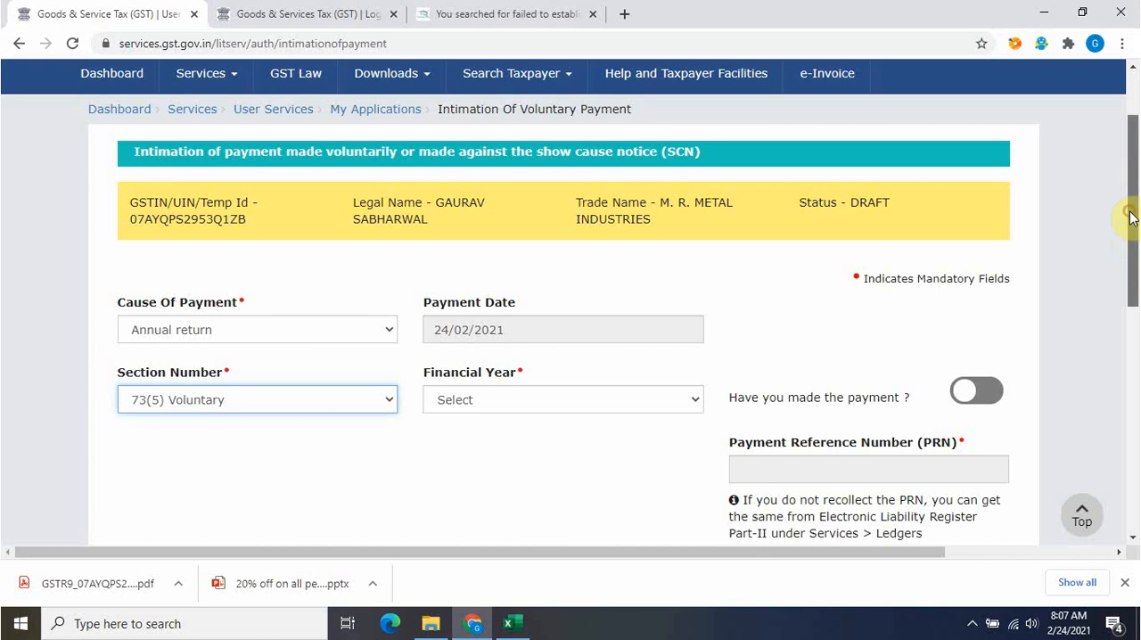
left_click_drag(1134, 217, 1124, 280)
left_click(524, 234)
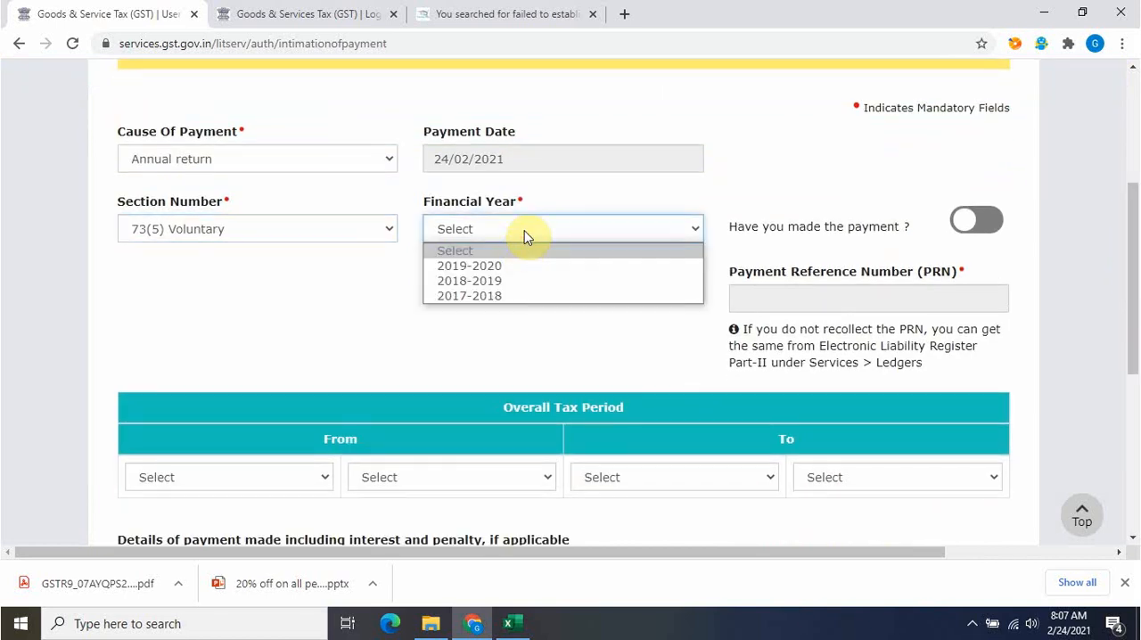
left_click(504, 266)
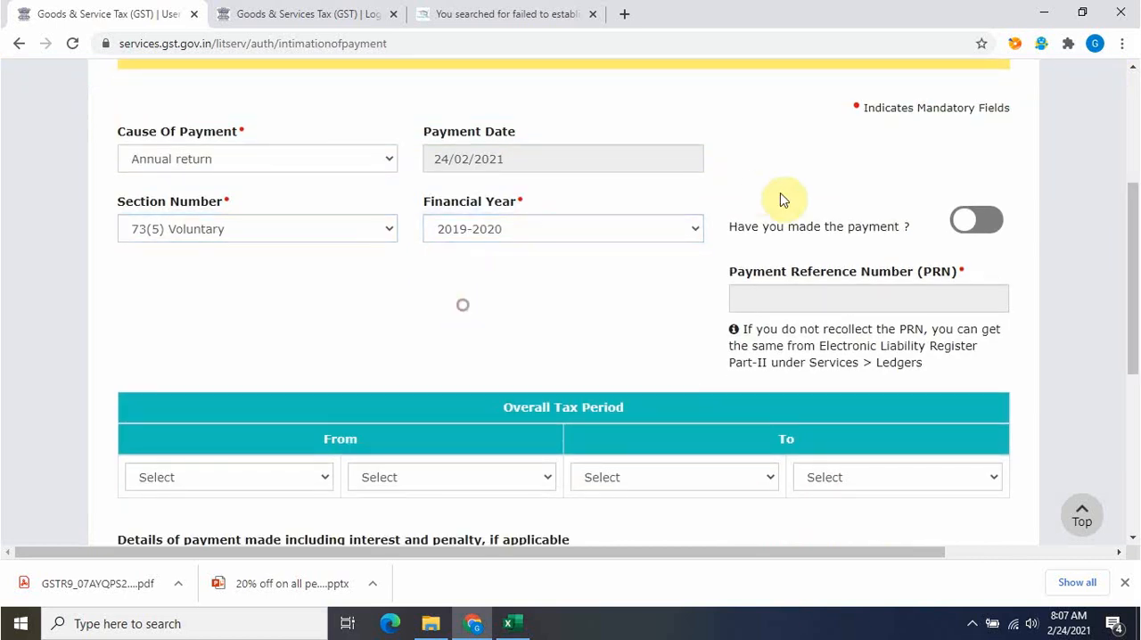
Set the overall tax period from APR 2019 to MAR 2020
left_click_drag(1133, 203, 1134, 270)
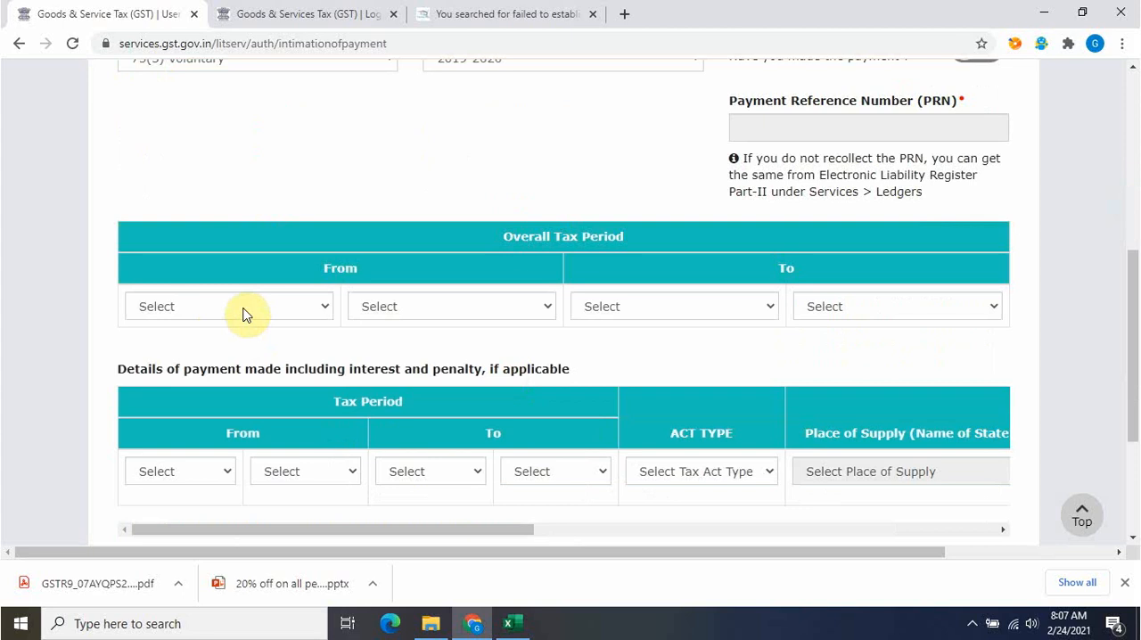
left_click(238, 307)
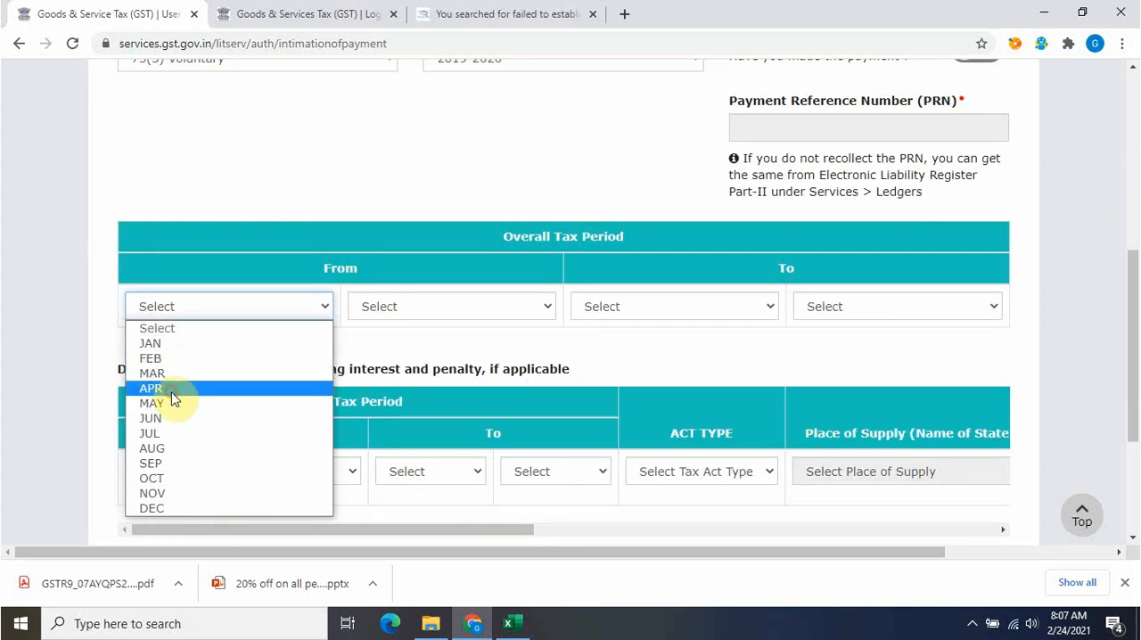
left_click(173, 393)
left_click(416, 306)
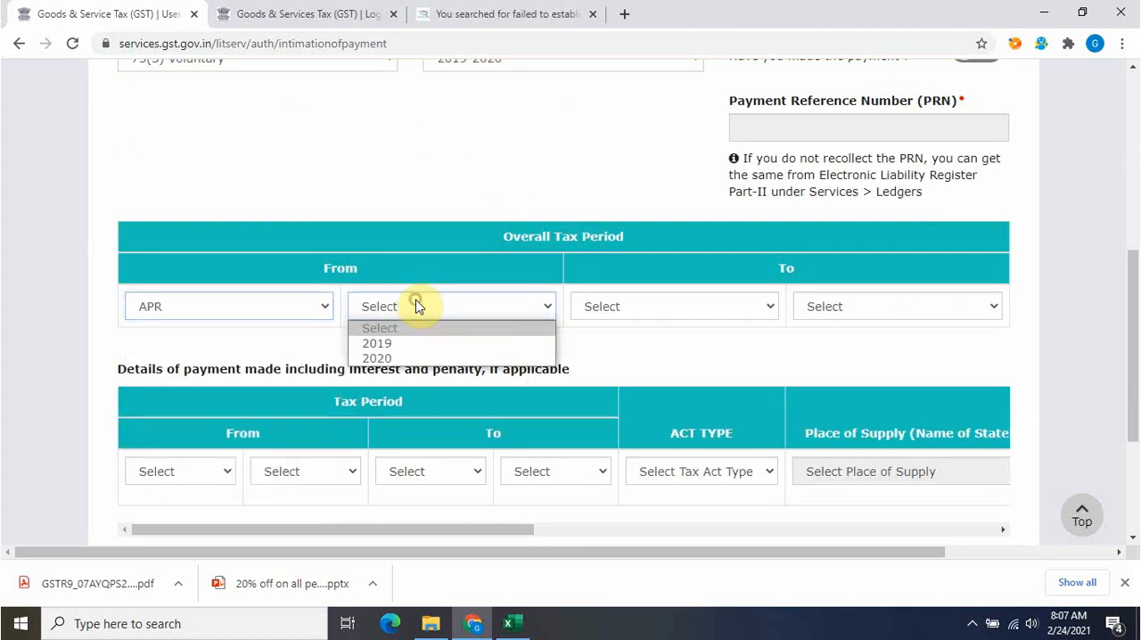
left_click(385, 344)
left_click(606, 308)
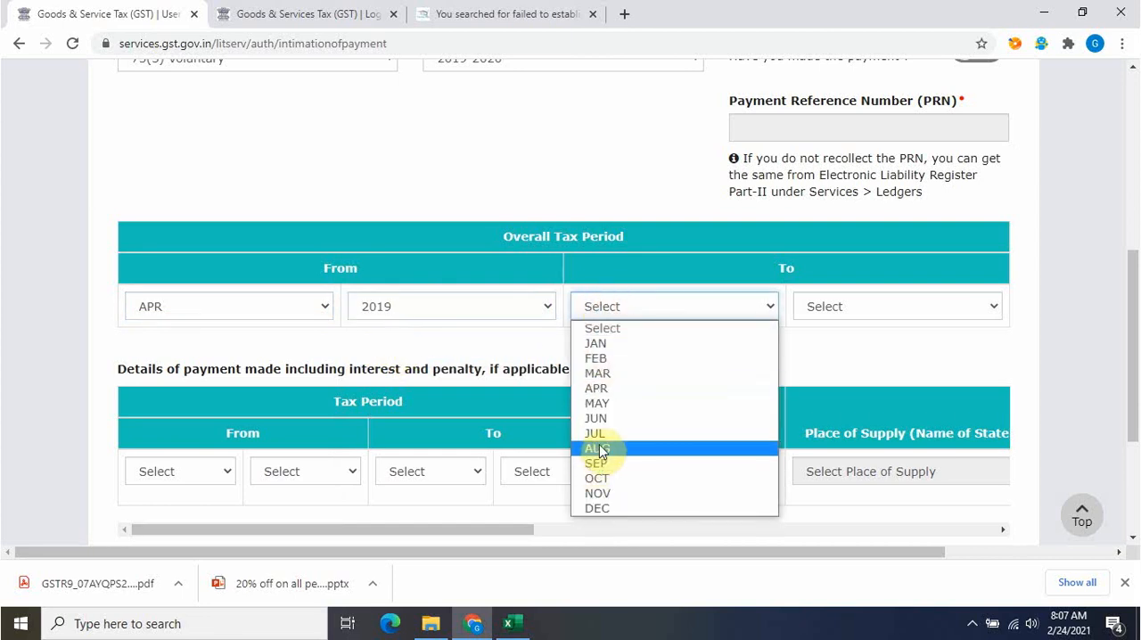
left_click(599, 374)
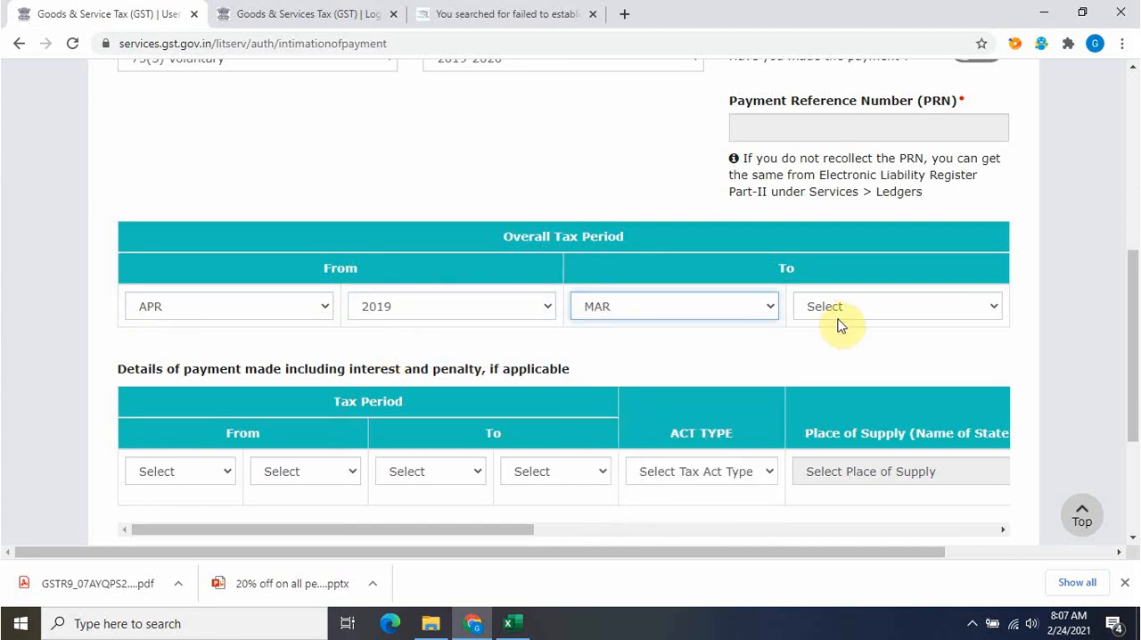
left_click(840, 306)
left_click(829, 359)
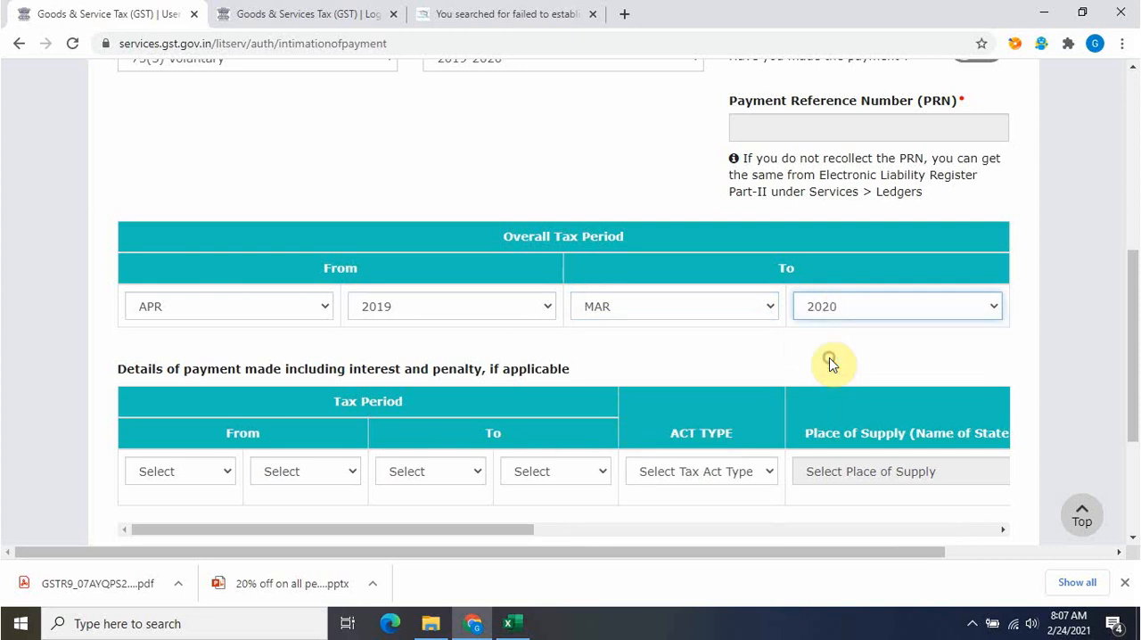
Set the tax period of the first payment details row from APR 2019 to MAR 2020
left_click(746, 372)
scroll(746, 372, "down", 2)
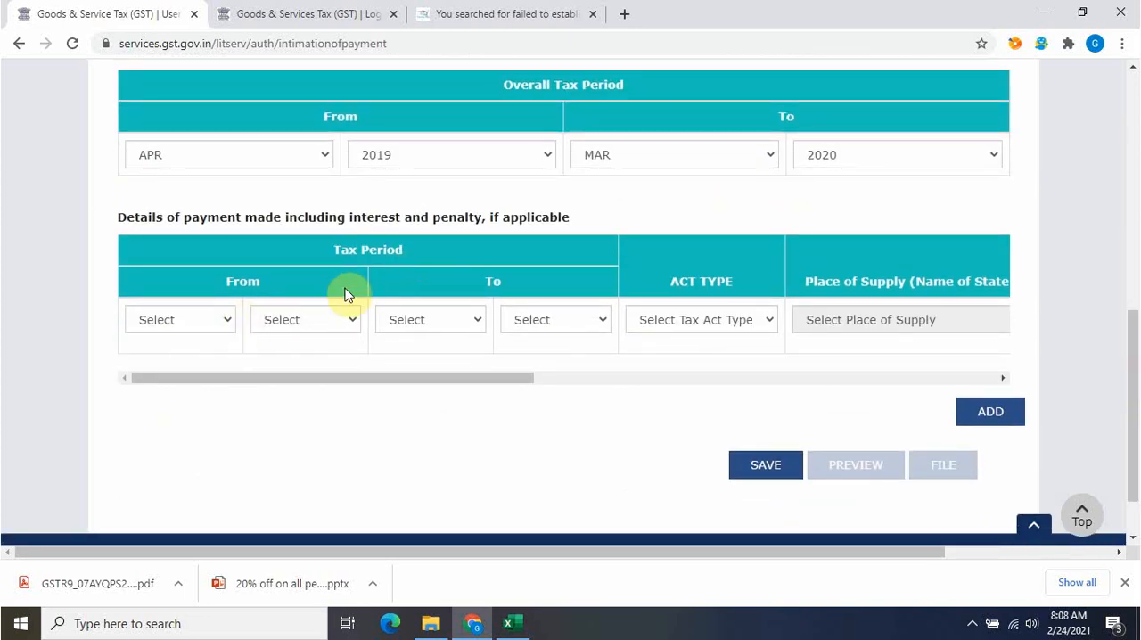
left_click(207, 319)
left_click(181, 356)
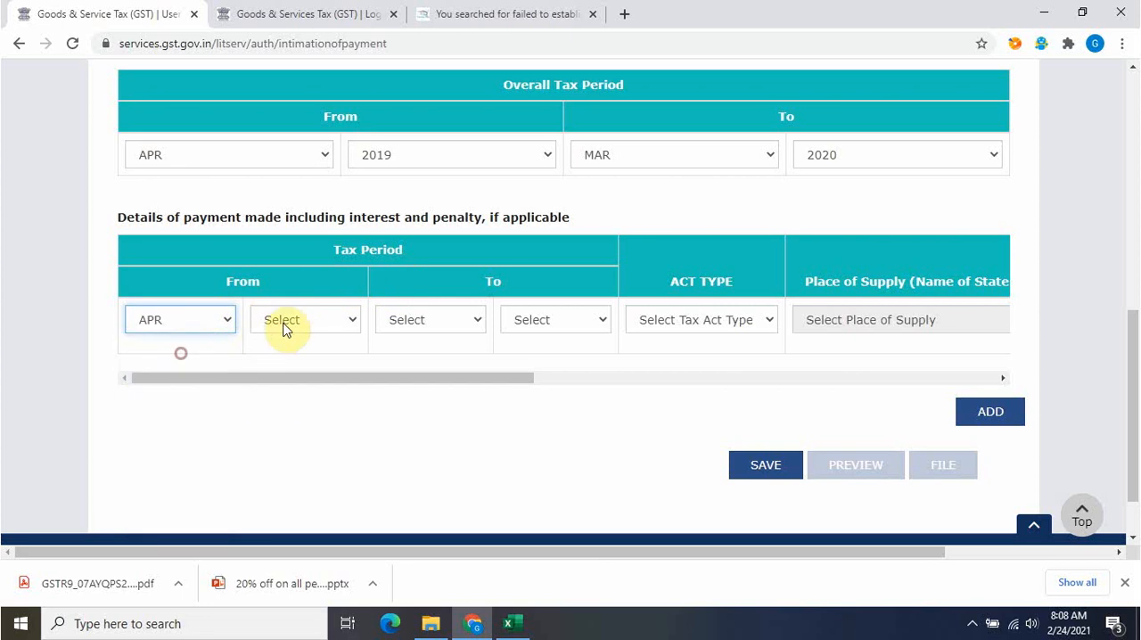
left_click(300, 317)
left_click(288, 356)
left_click(466, 321)
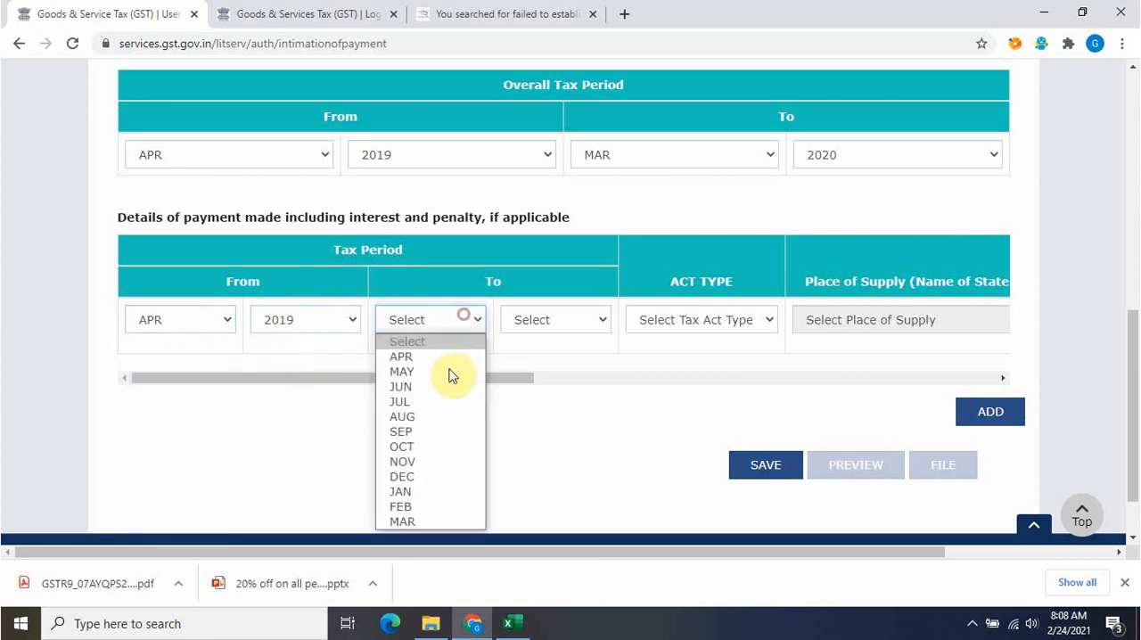
left_click(415, 515)
left_click(436, 329)
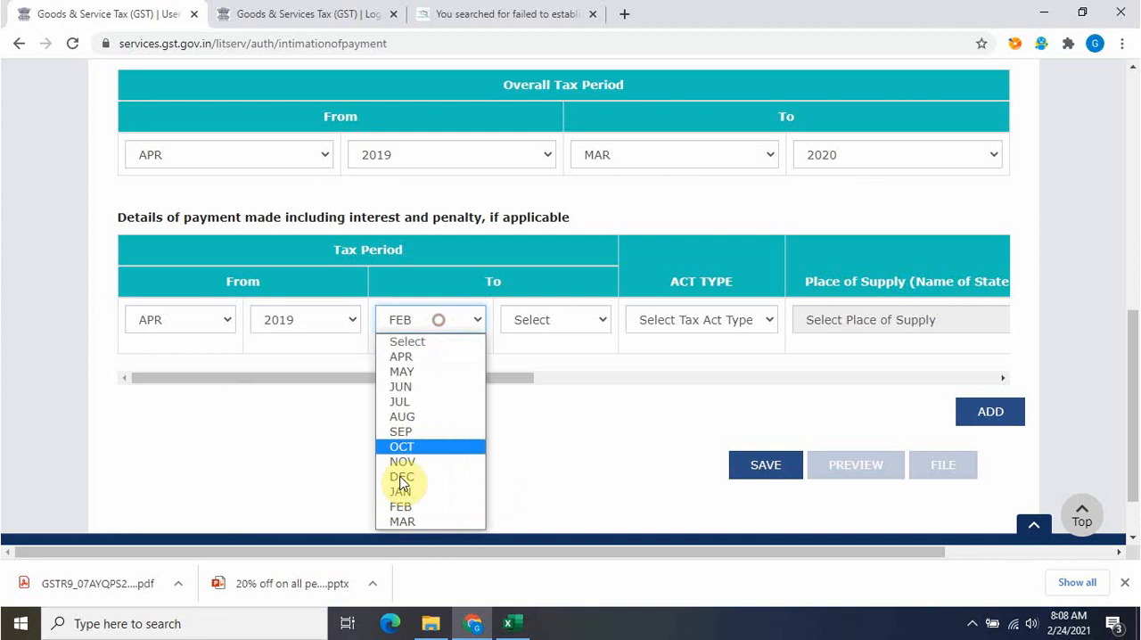
left_click(406, 525)
left_click(548, 317)
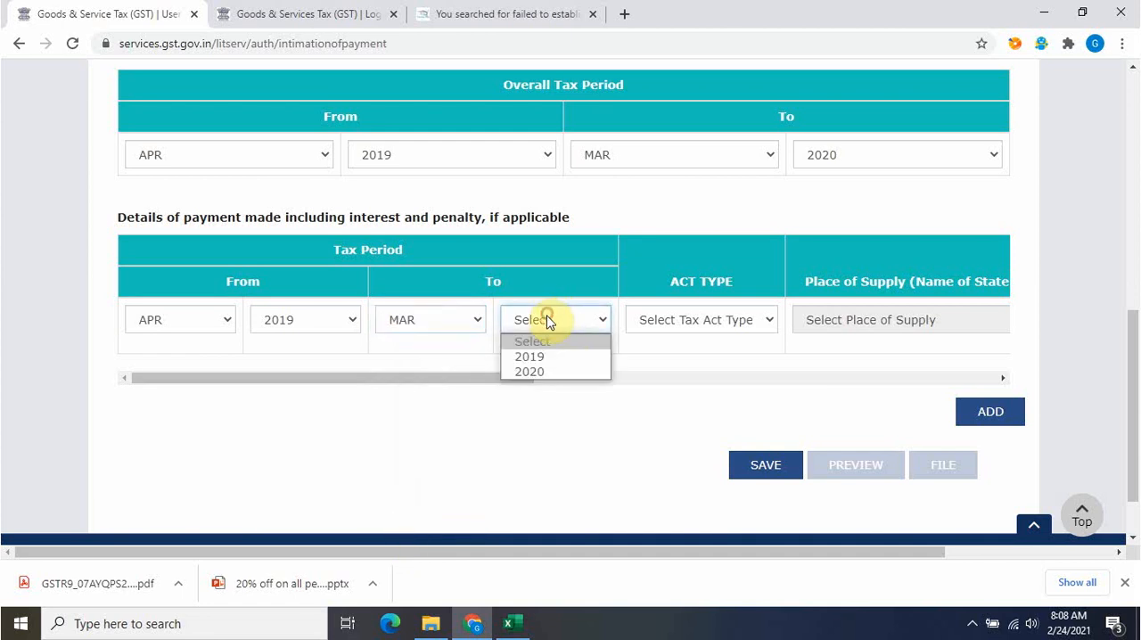
left_click(540, 374)
Set the first payment row's act type to IGST and its place of supply to Haryana
left_click_drag(425, 377, 547, 378)
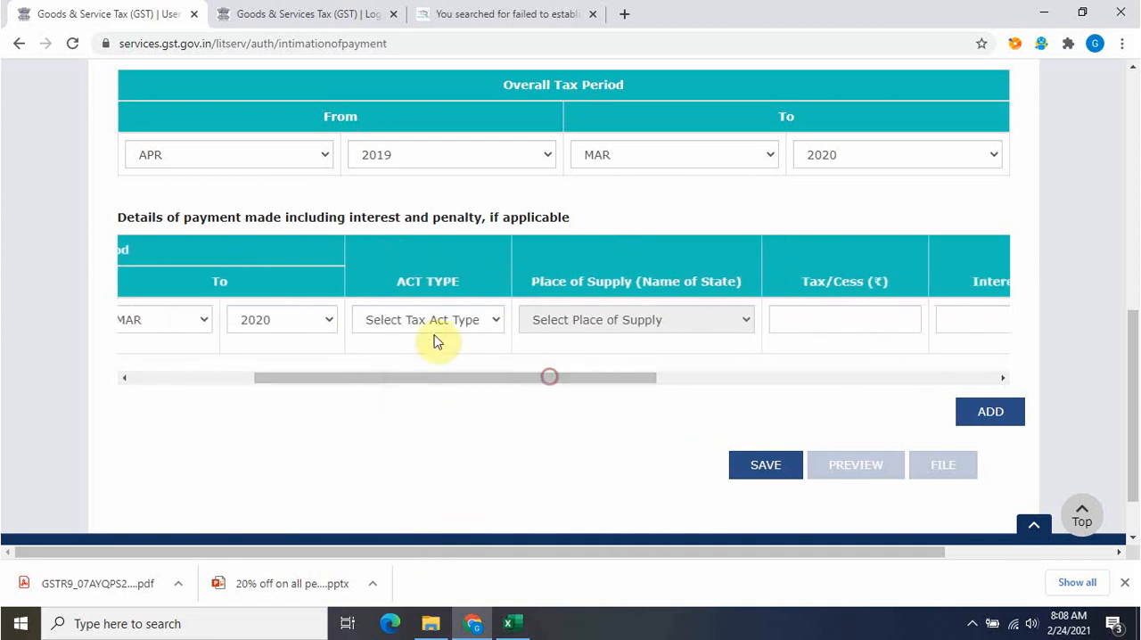
left_click(432, 322)
left_click(403, 357)
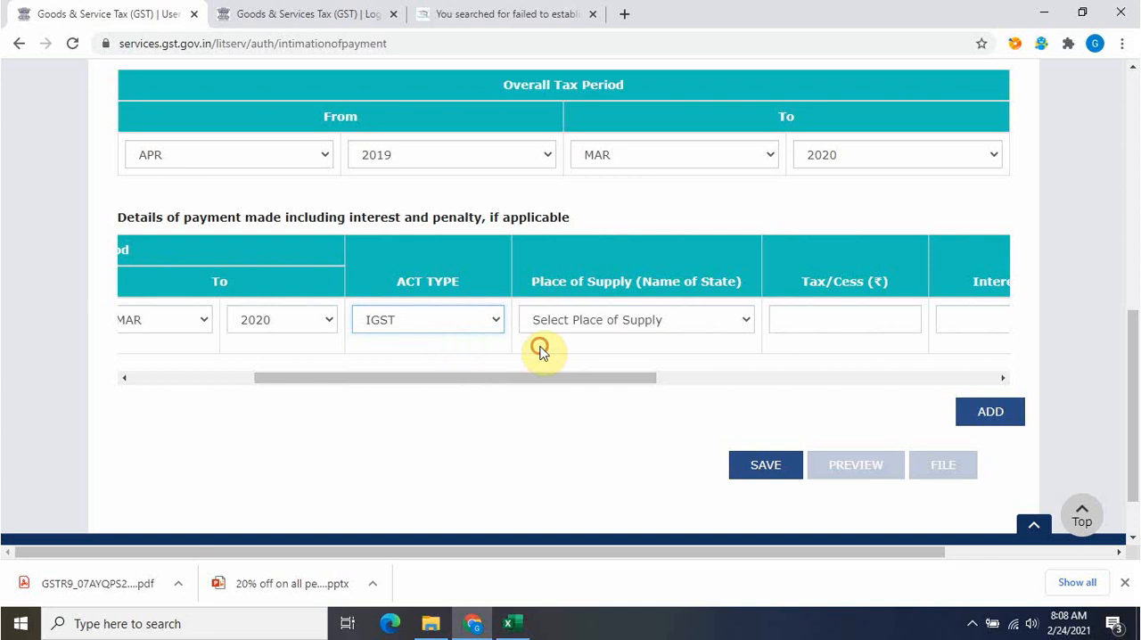
left_click_drag(559, 379, 674, 380)
left_click(390, 318)
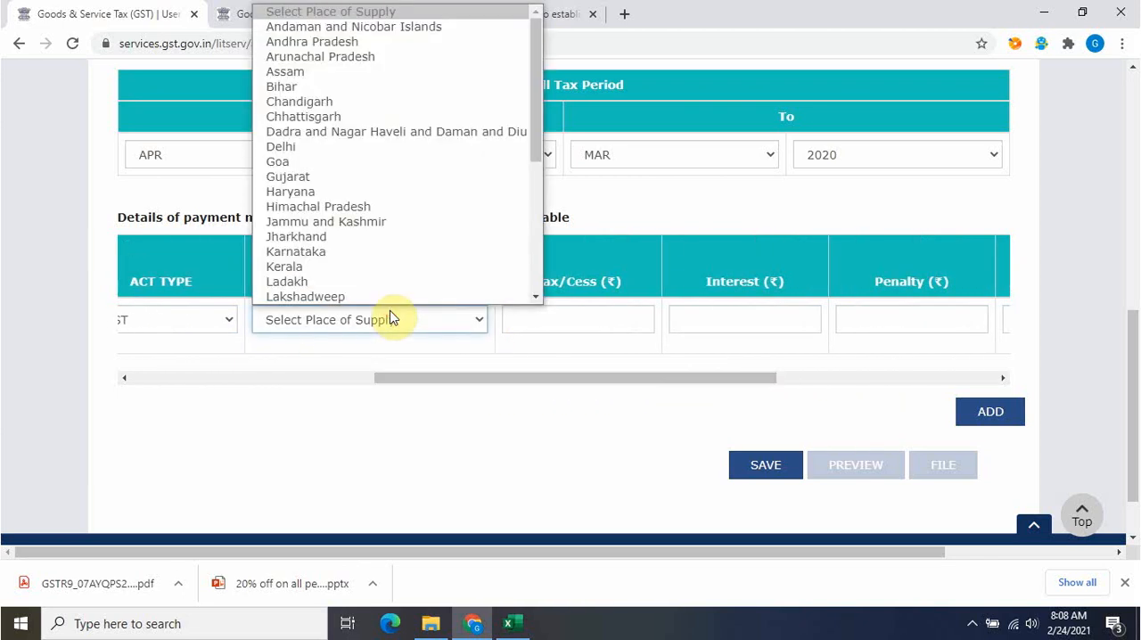
scroll(373, 284, "down", 1)
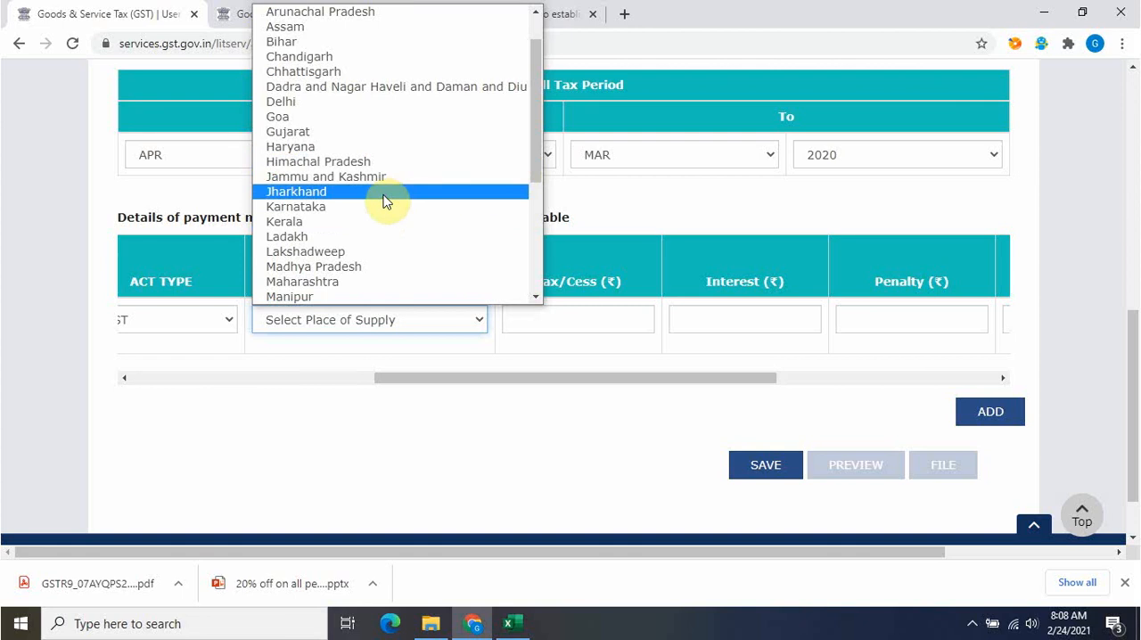
key("h")
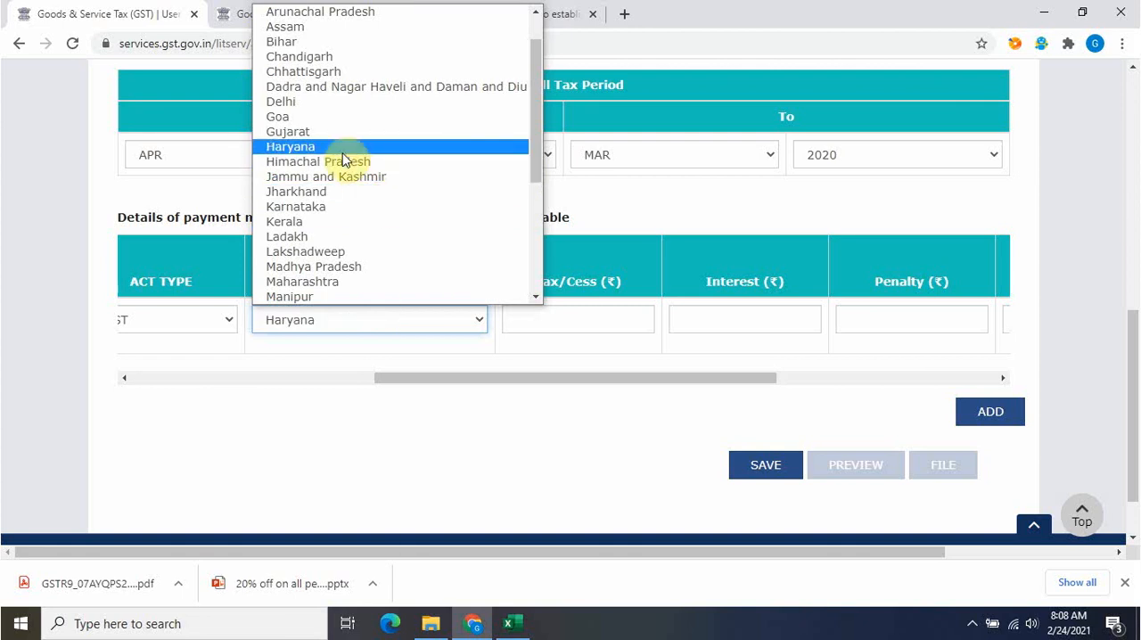
left_click(298, 355)
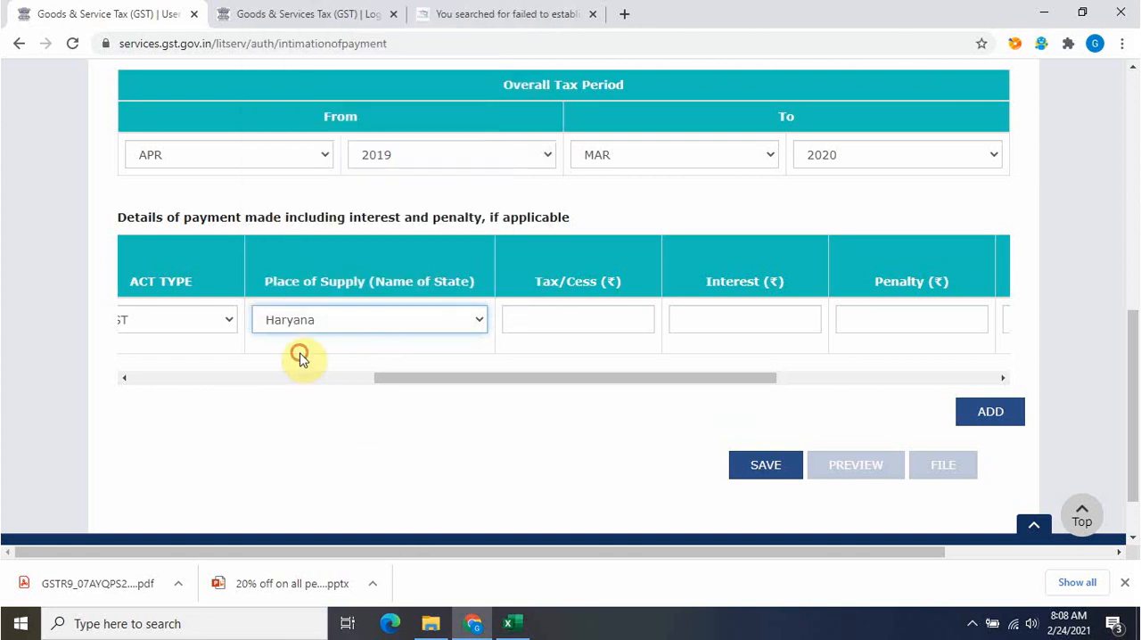
Look up the net interest payable on the Excel workbook's Interest sheet and enter 10396 as the IGST row's interest in the browser form
left_click(486, 378)
left_click_drag(484, 376, 399, 381)
key("alt+Tab")
left_click(370, 528)
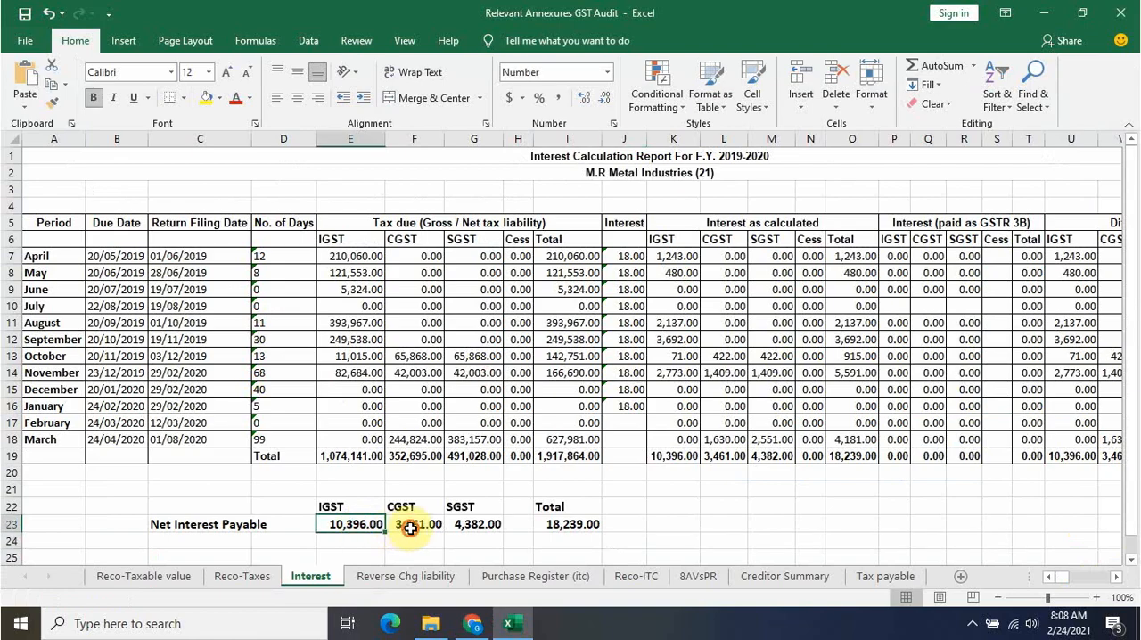
left_click(410, 529)
left_click(478, 529)
key("alt+Tab")
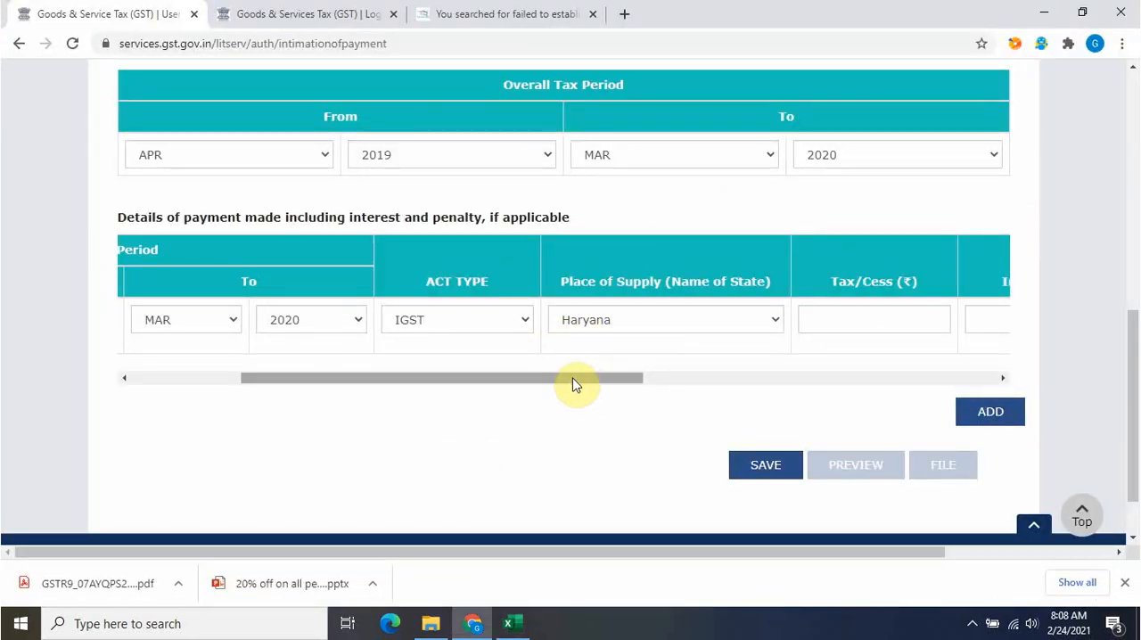
left_click_drag(573, 384, 728, 384)
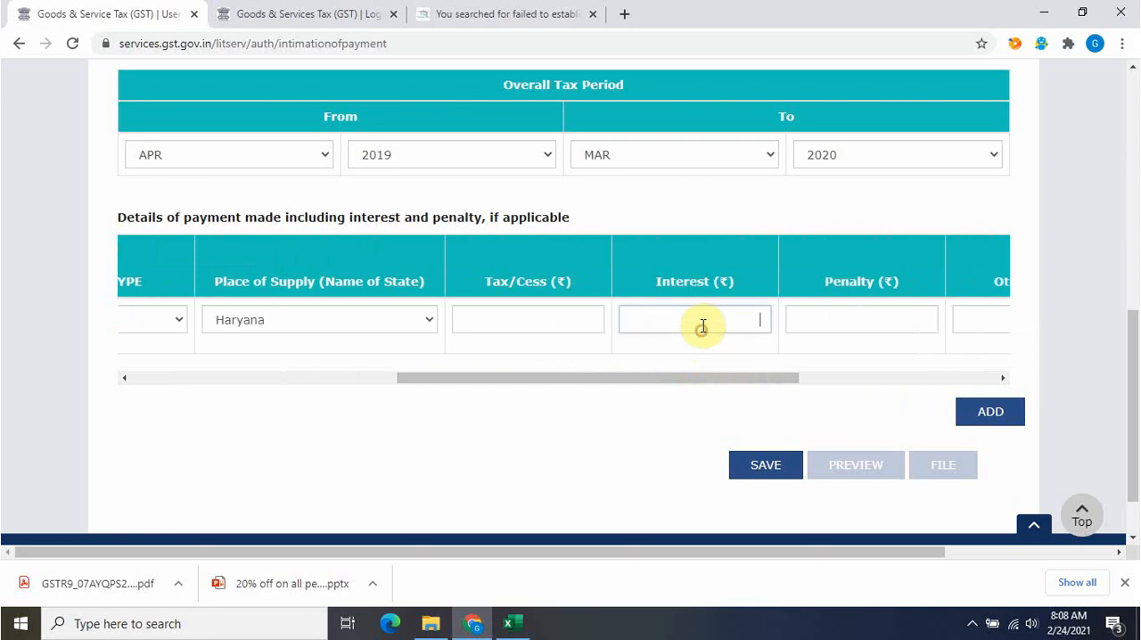
key("alt+Tab")
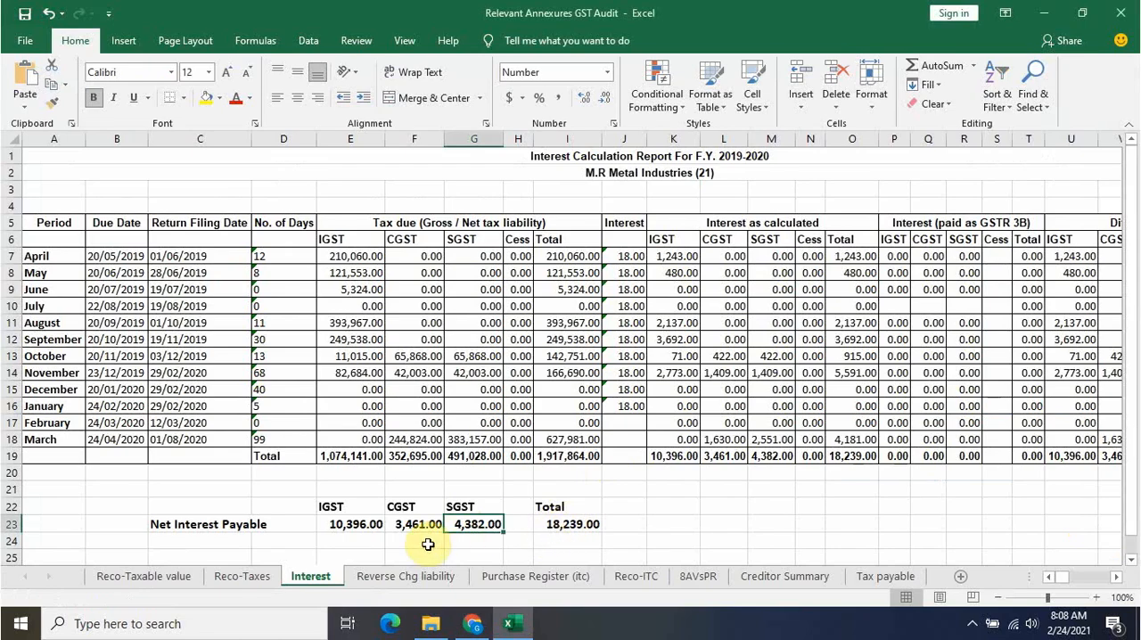
left_click(373, 525)
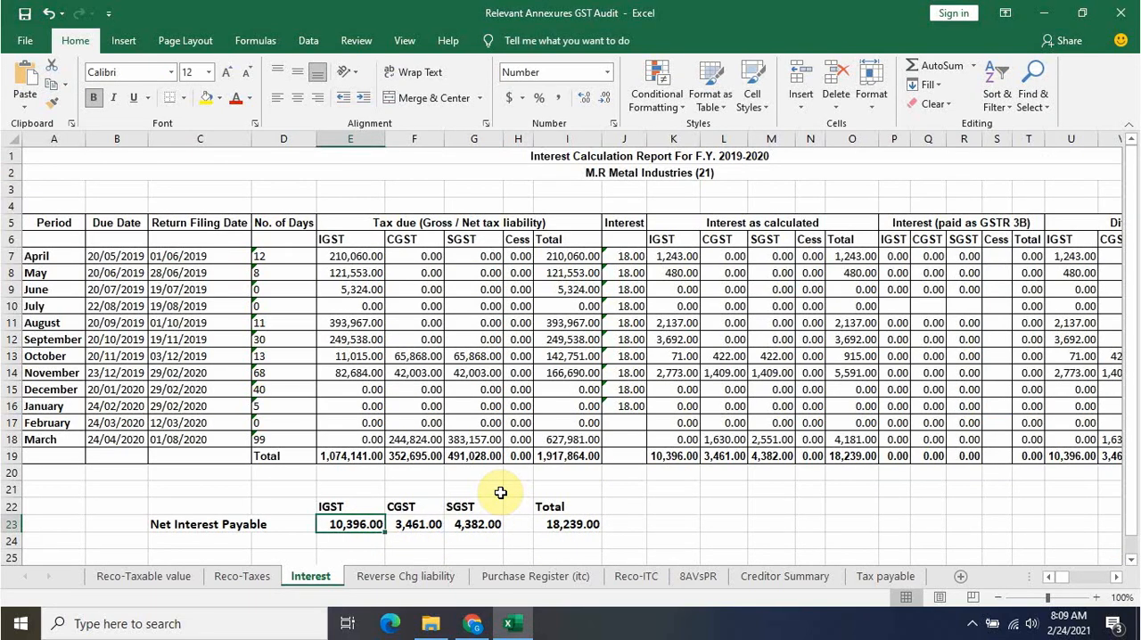
key("alt+Tab")
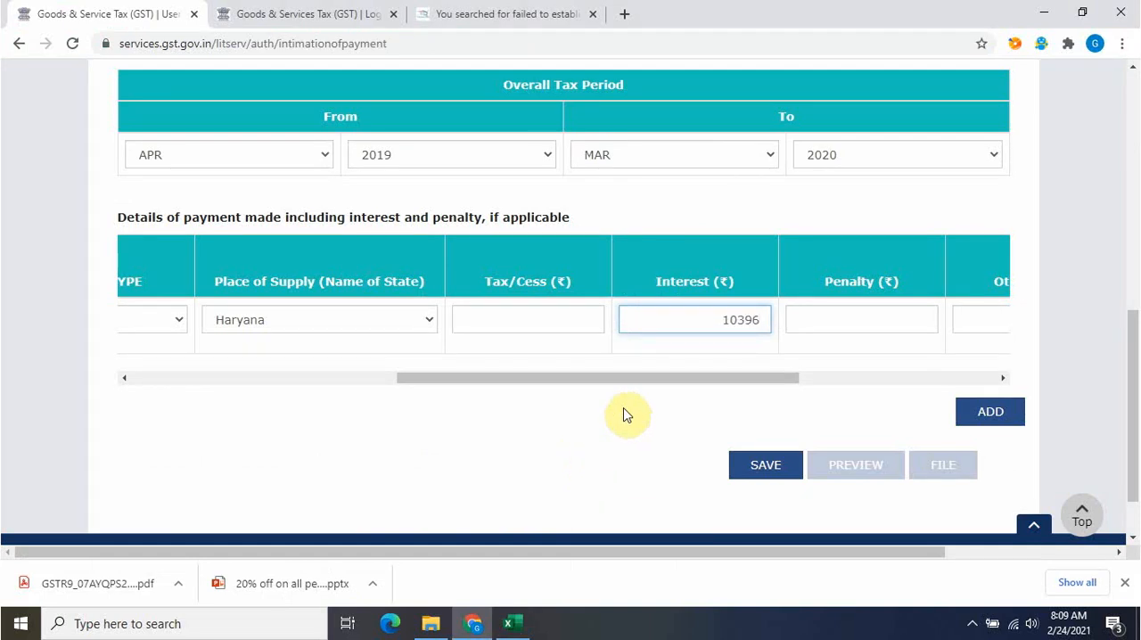
Add a second payment details row and set its tax period from APR 2019 to MAR 2020
left_click(996, 420)
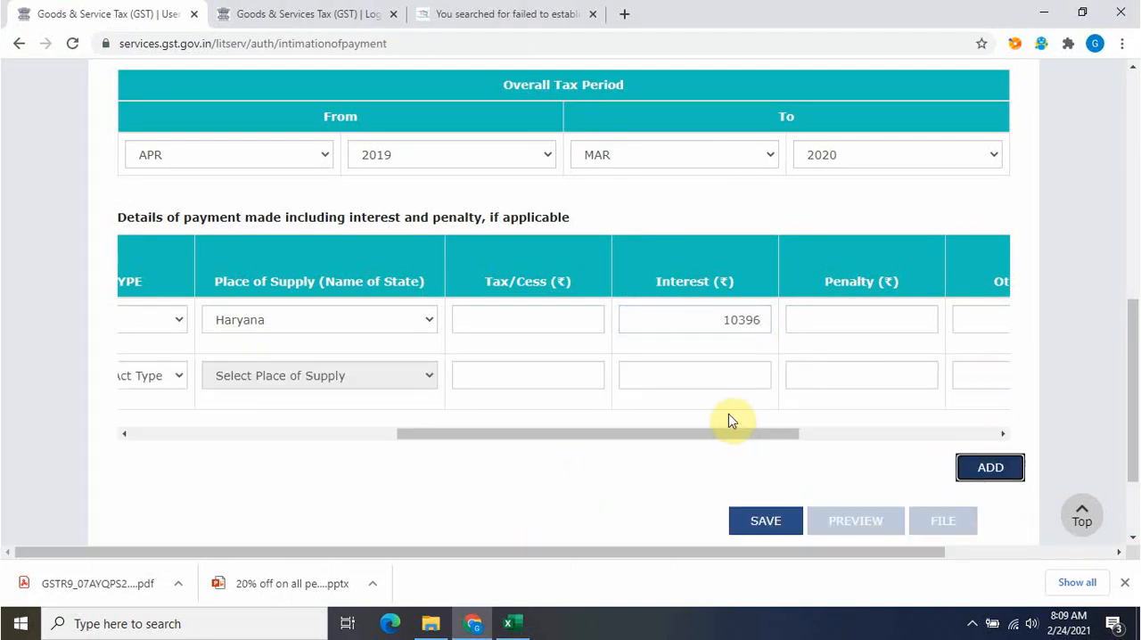
left_click_drag(698, 433, 158, 458)
left_click(160, 375)
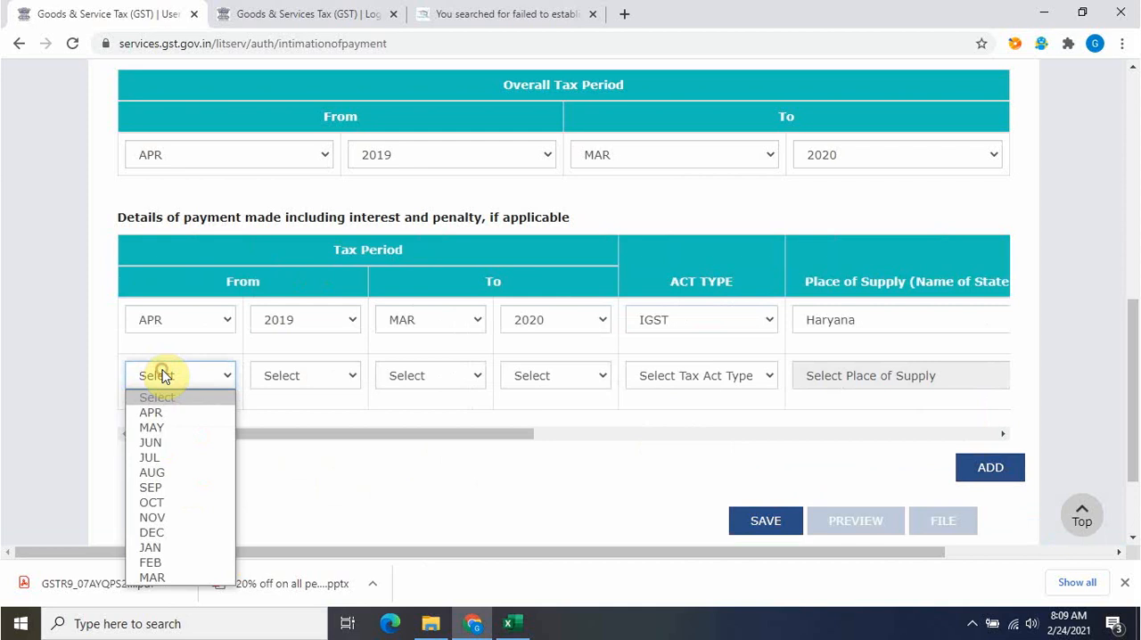
left_click(160, 406)
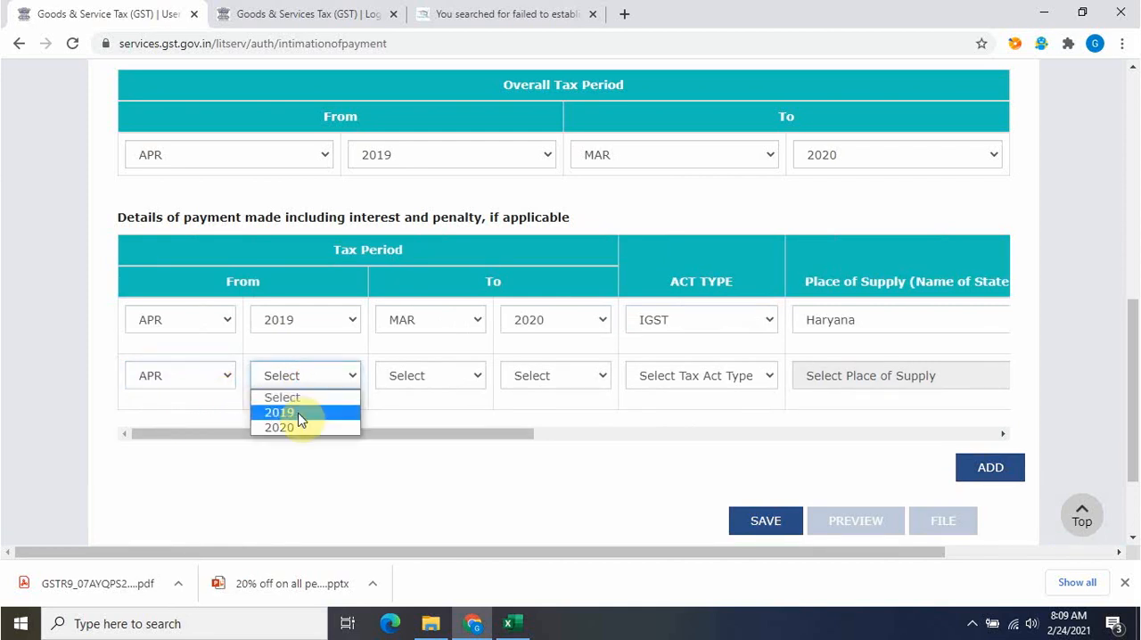
left_click(300, 410)
left_click(428, 377)
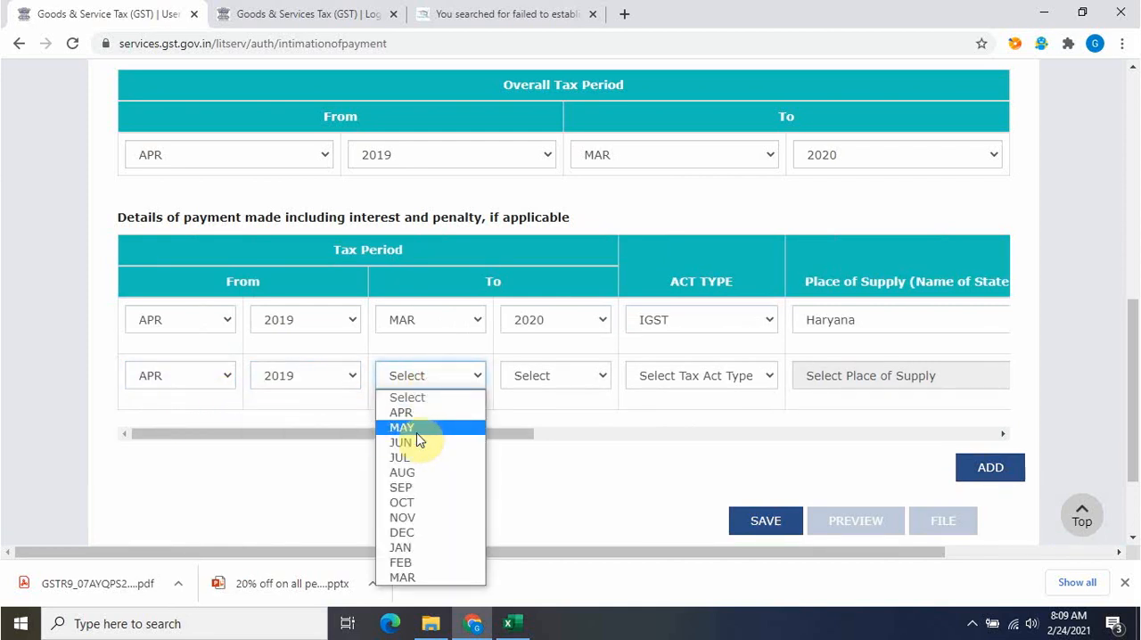
left_click(419, 577)
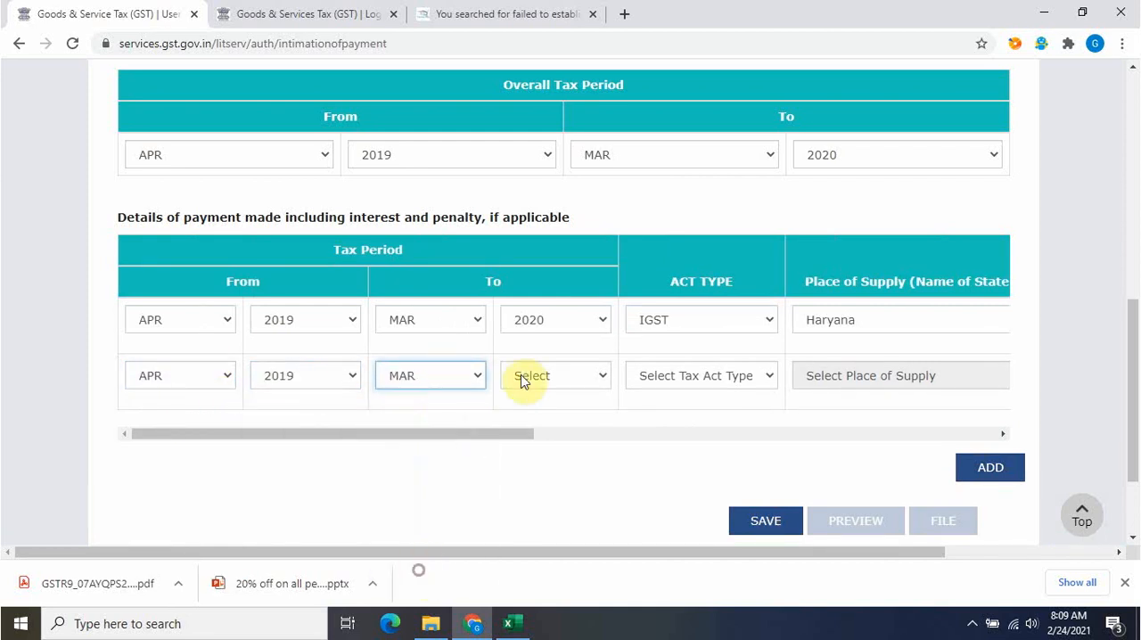
left_click(528, 375)
left_click(532, 428)
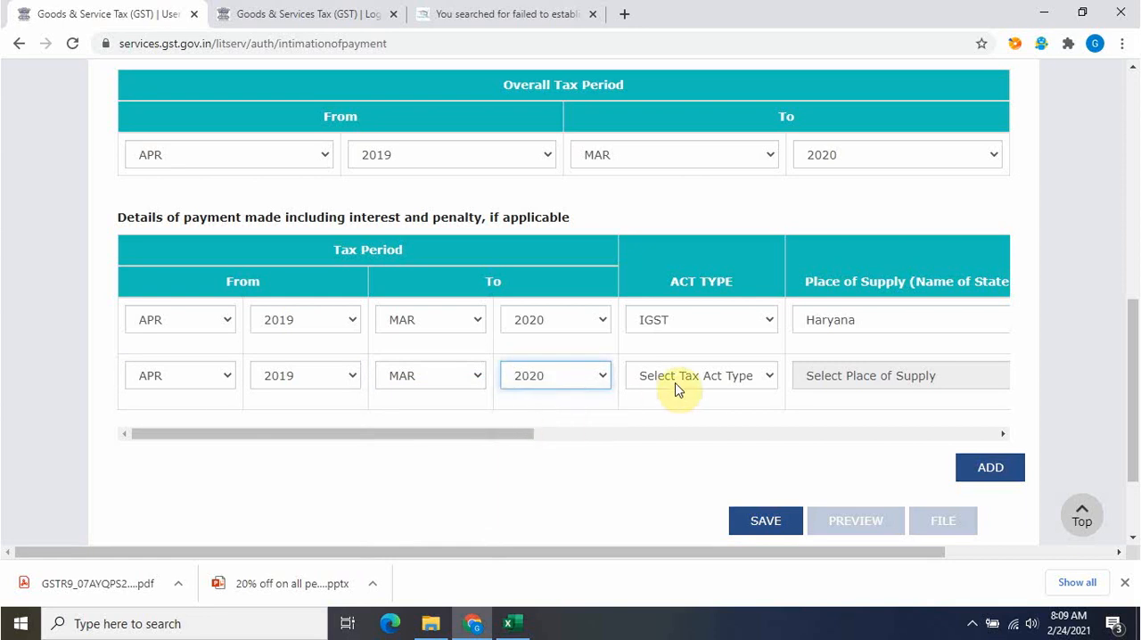
Set the second row's act type to CGST and enter interest of 3461, taken from the Excel workbook's net interest payable
left_click(689, 377)
left_click(678, 434)
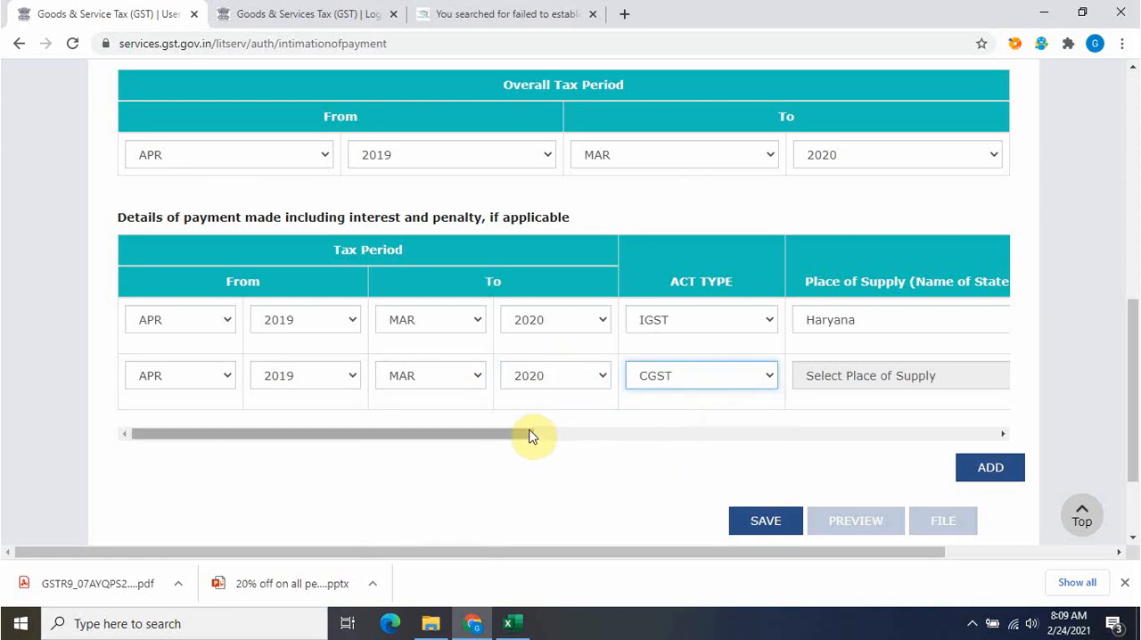
left_click_drag(529, 433, 820, 446)
left_click(669, 377)
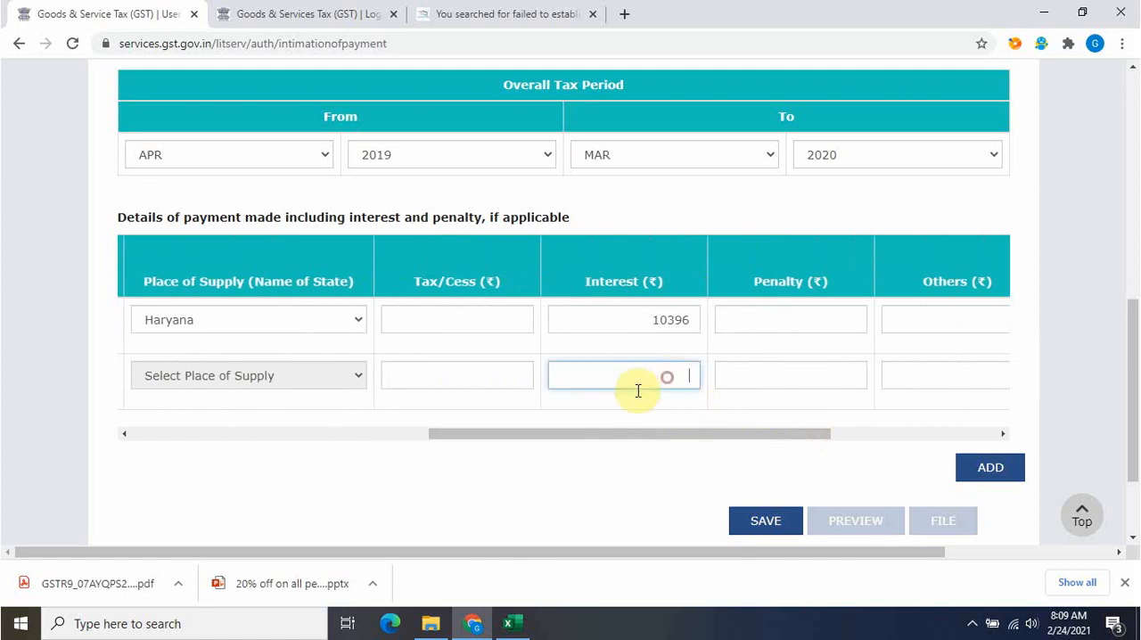
key("alt+Tab")
left_click(432, 524)
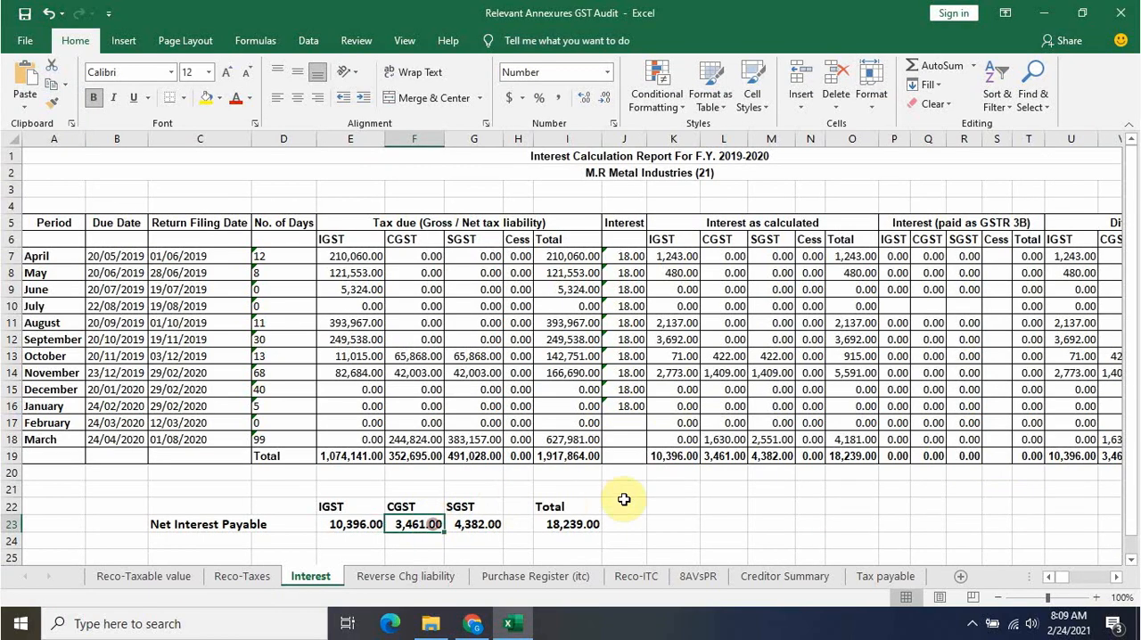
key("alt+Tab")
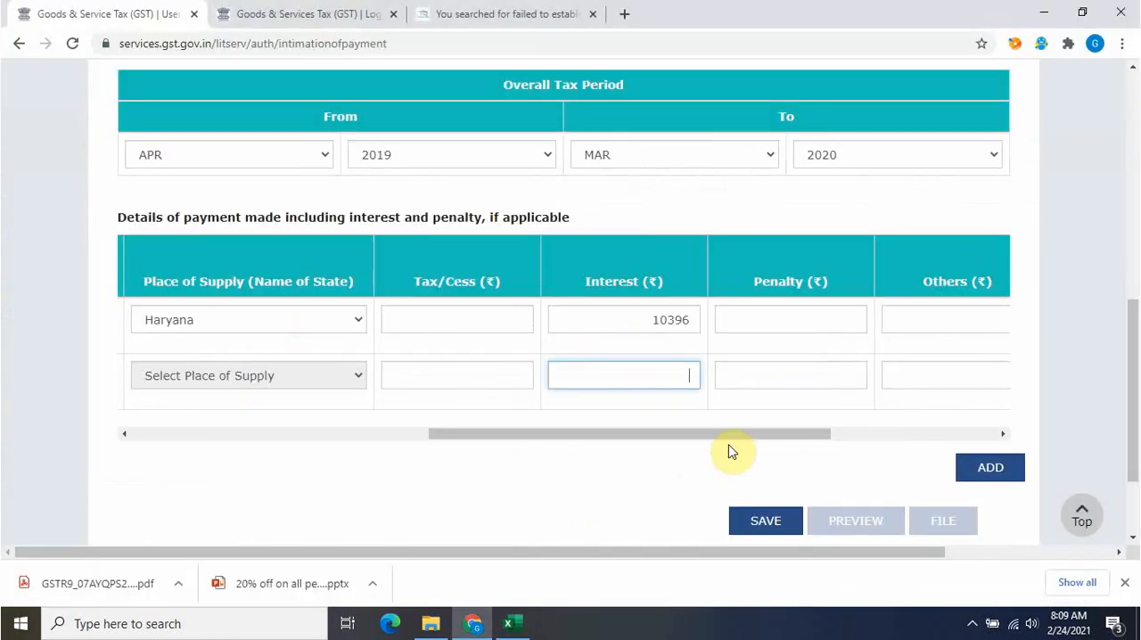
type("3461")
Add a third payment details row and set its tax period from APR 2019 to MAR 2020
left_click(972, 467)
left_click_drag(762, 490, 229, 458)
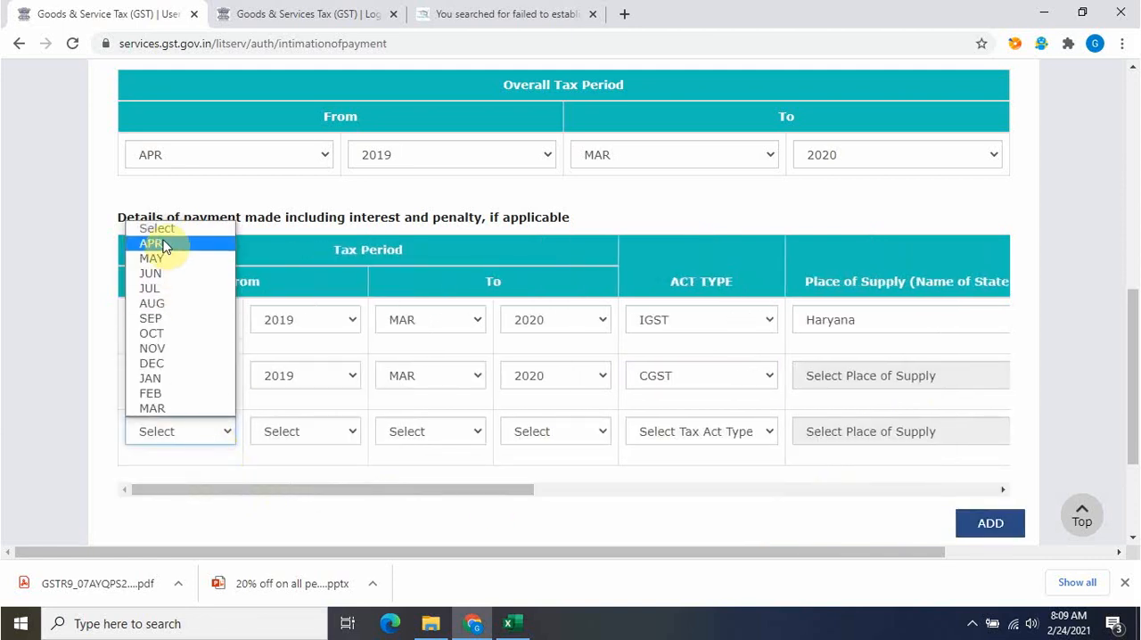
left_click(173, 247)
left_click(290, 439)
left_click(288, 481)
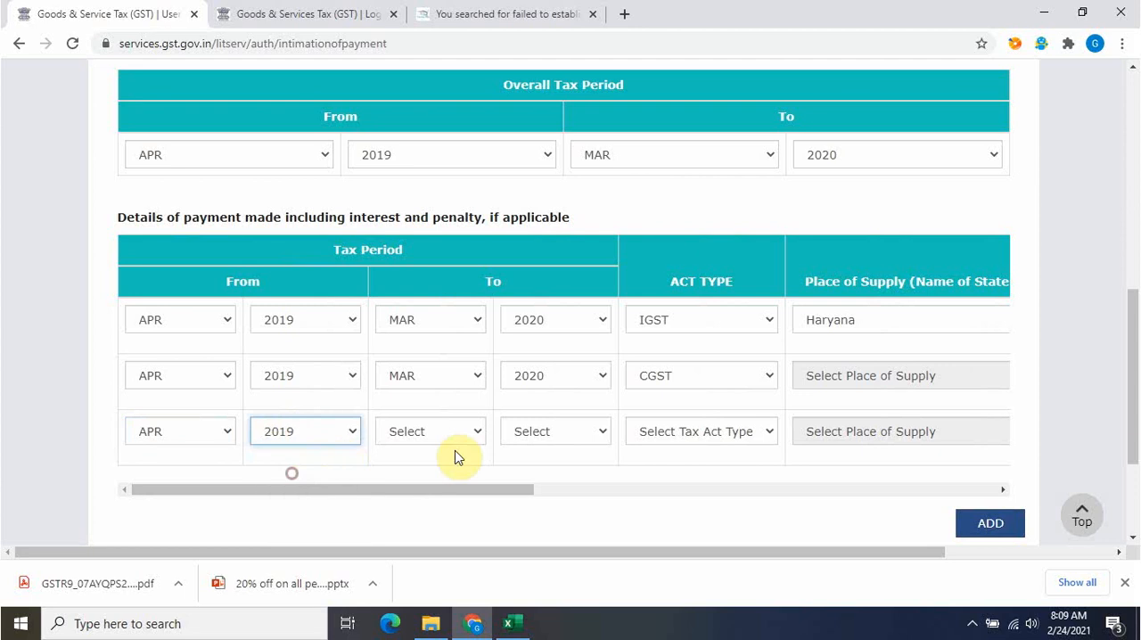
left_click(446, 441)
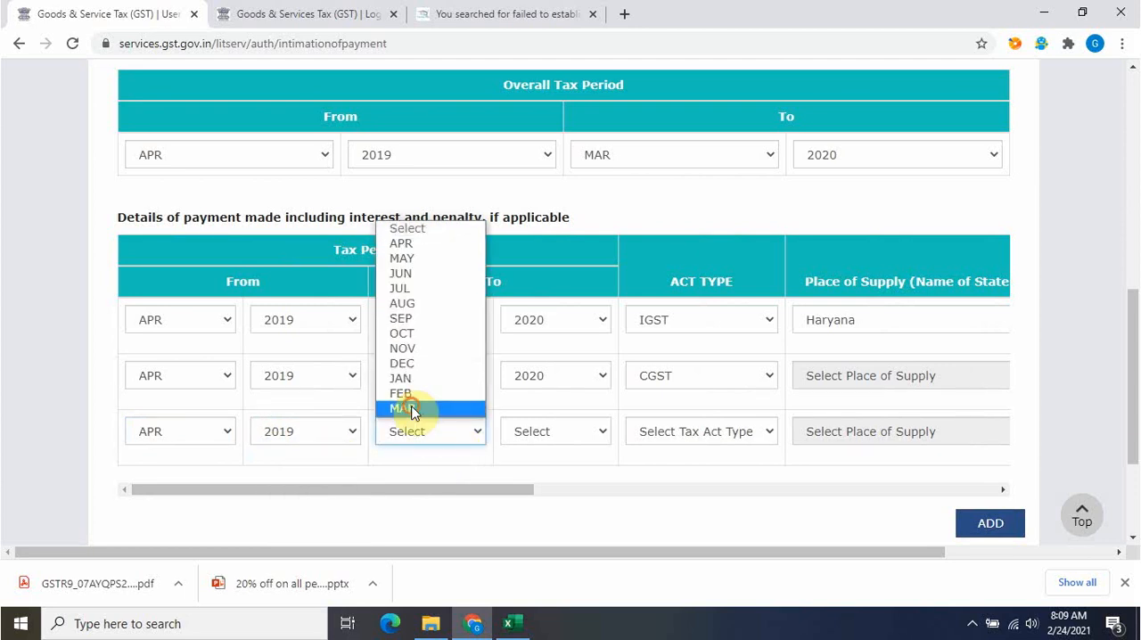
left_click(425, 408)
left_click(573, 433)
left_click(544, 485)
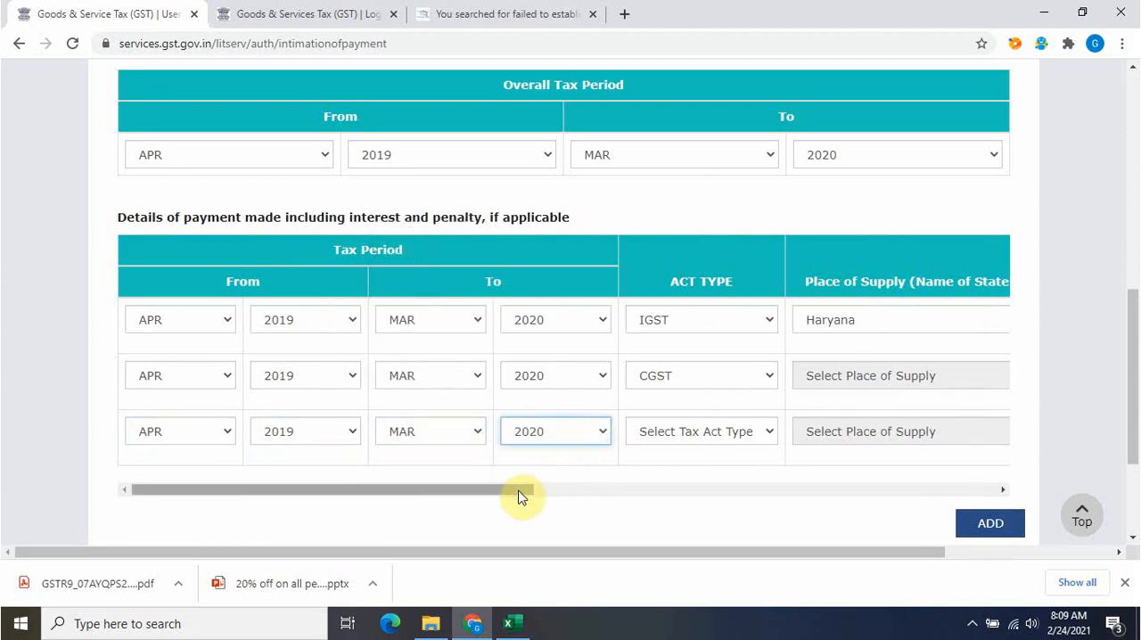
Set the third row's act type to SGST and enter interest of 4382, taken from the Excel workbook's net interest payable
left_click_drag(517, 492, 599, 499)
left_click(559, 437)
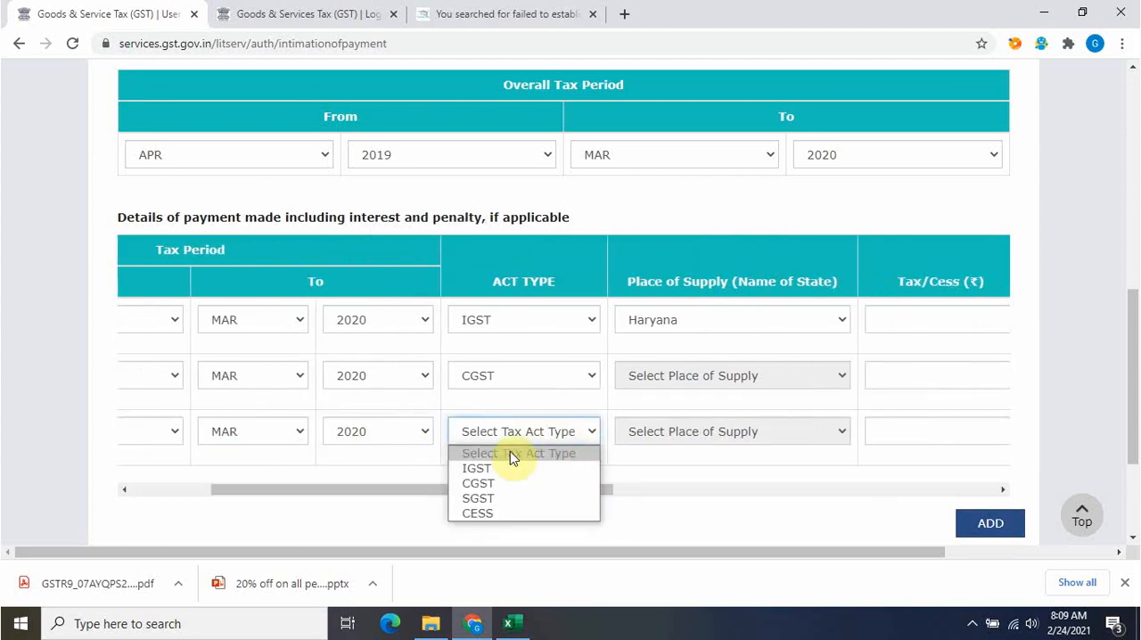
left_click(486, 498)
left_click_drag(594, 498, 787, 483)
left_click(777, 434)
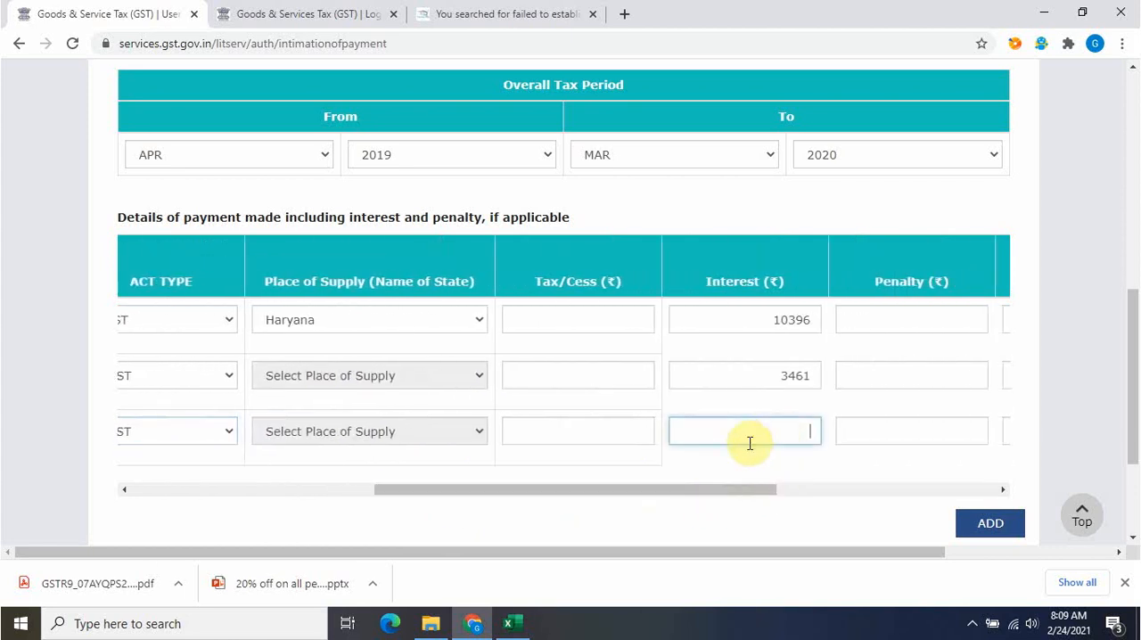
key("alt+Tab")
left_click(496, 523)
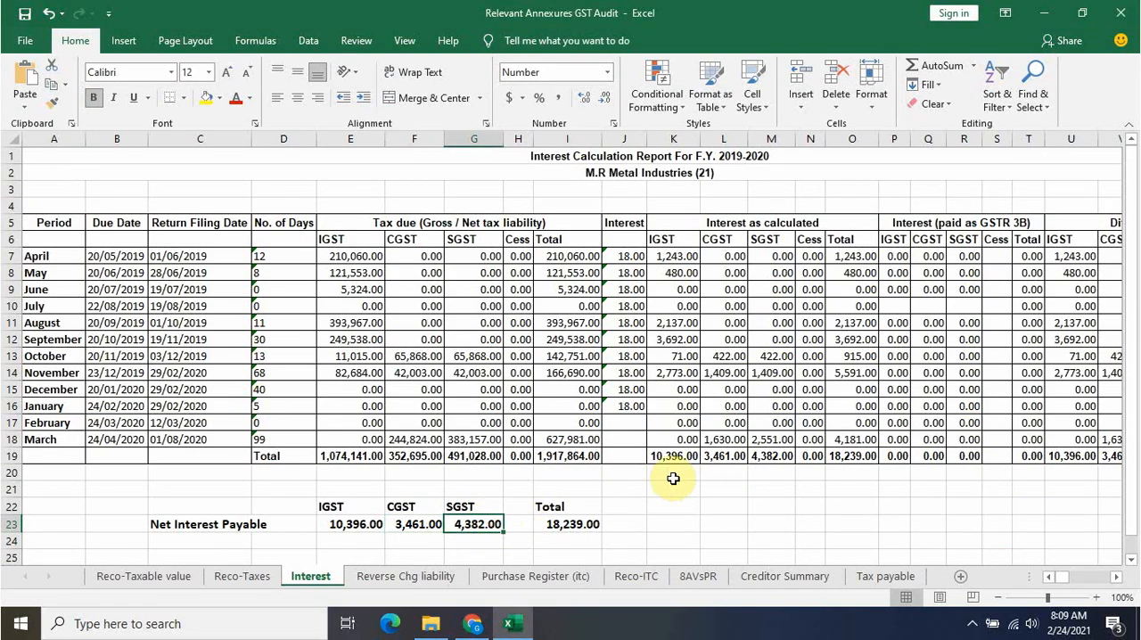
key("alt+Tab")
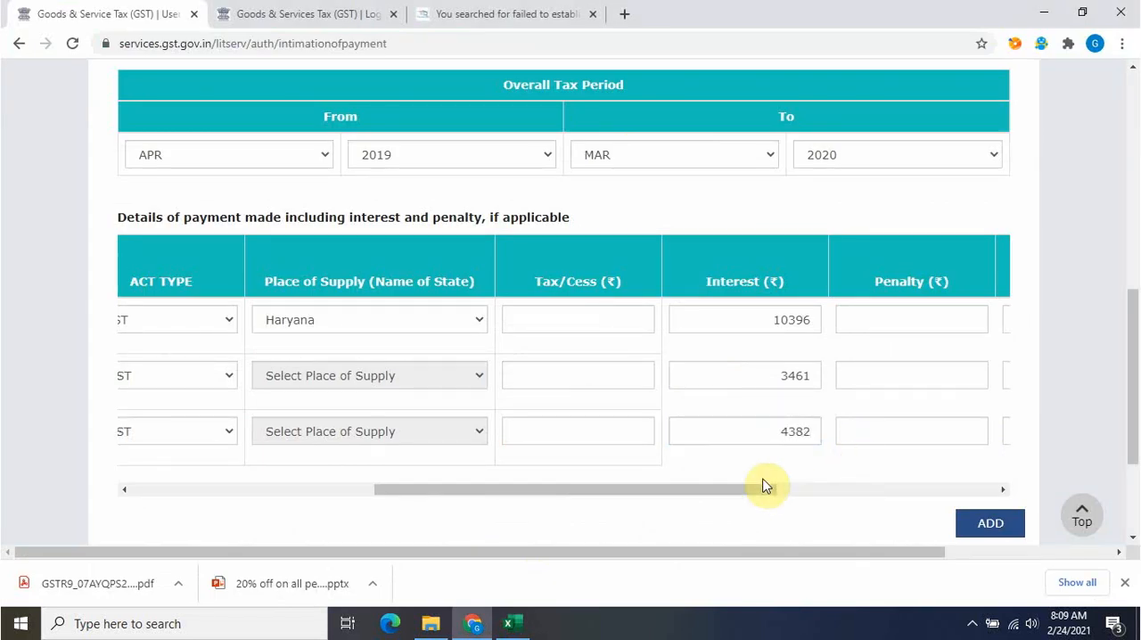
Review the row totals of the payment details and save the DRC-03 form
left_click_drag(763, 486, 1001, 493)
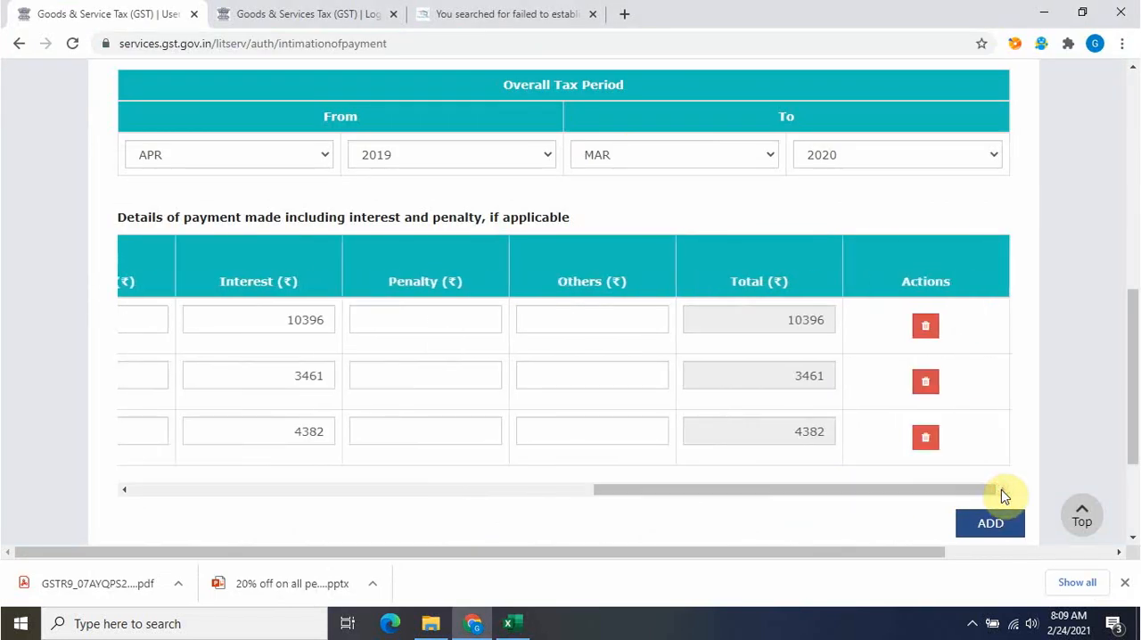
left_click_drag(1134, 382, 1135, 484)
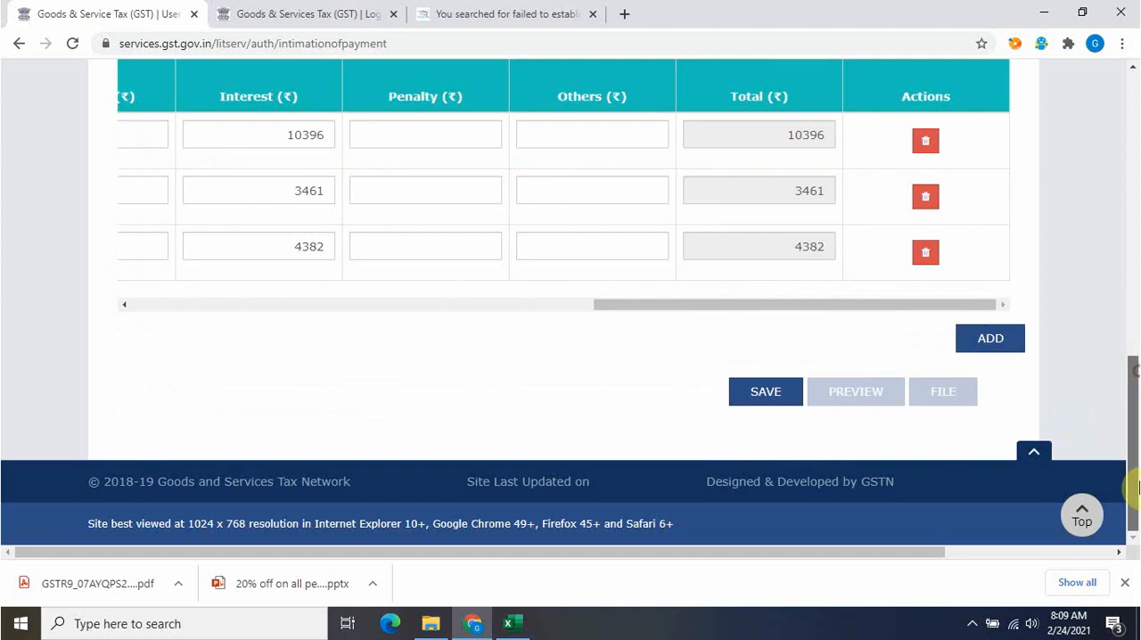
left_click(778, 401)
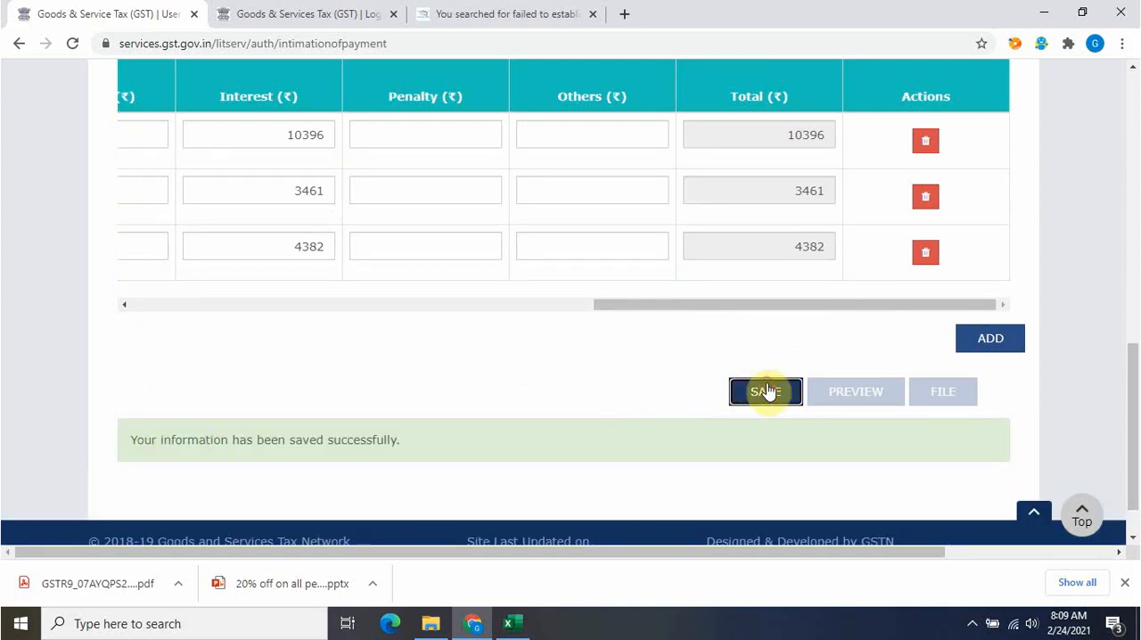
Go to the saved applications under user services and open the DRC-03 voluntary payment draft for editing
left_click_drag(1132, 382, 1133, 72)
left_click(234, 184)
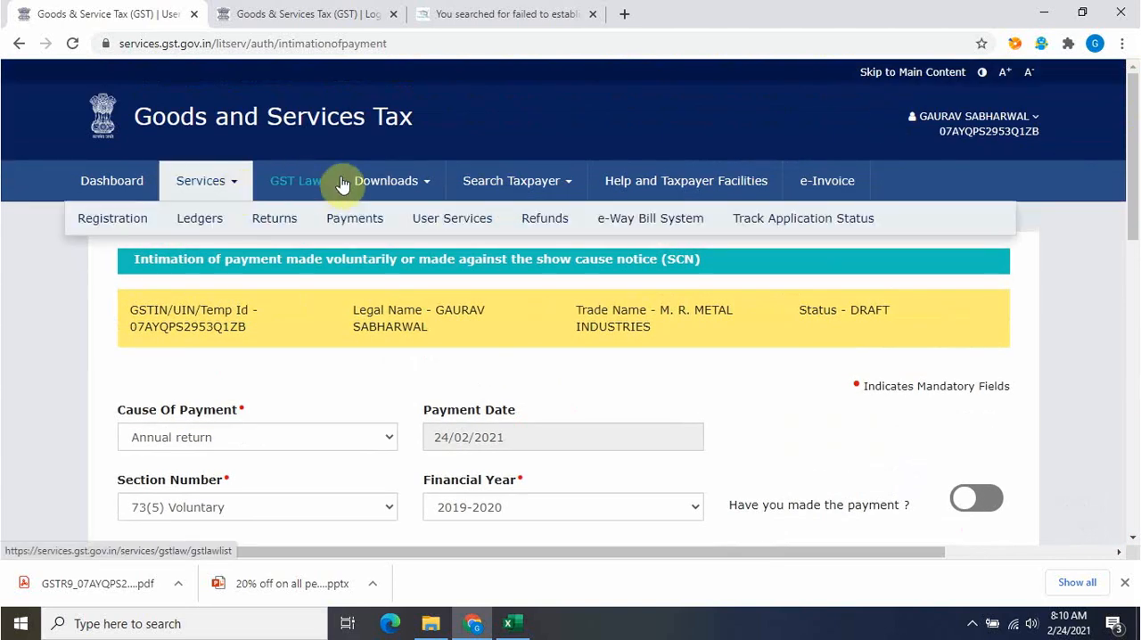
left_click(455, 223)
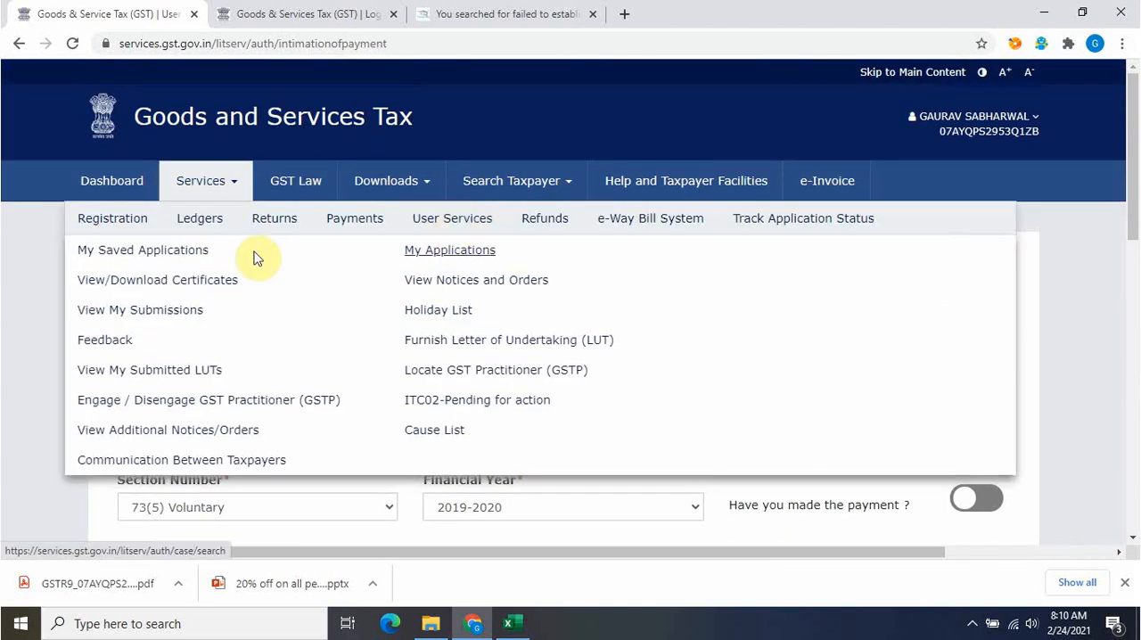
left_click(177, 252)
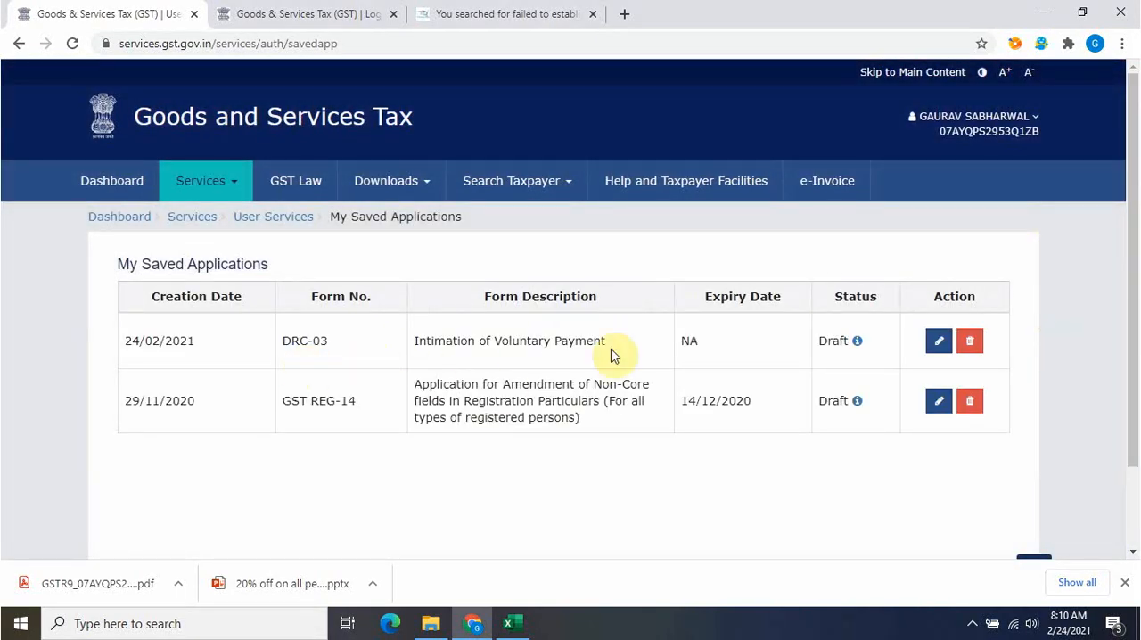
left_click(936, 341)
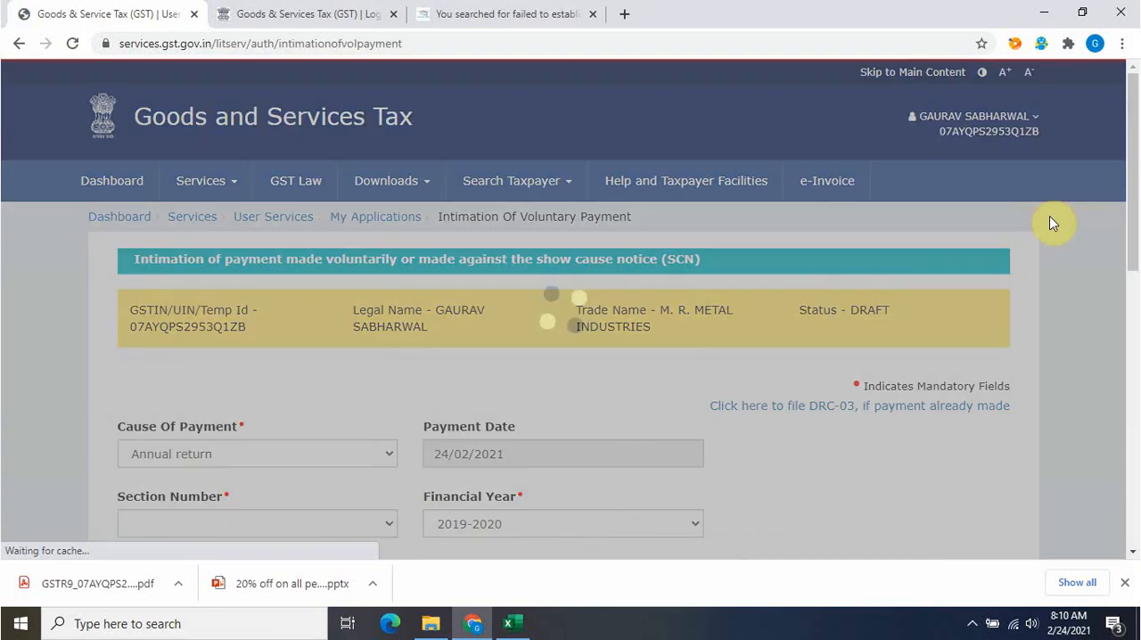
Set the section number of the reopened DRC-03 draft to 73(5)
scroll(1134, 205, "down", 1)
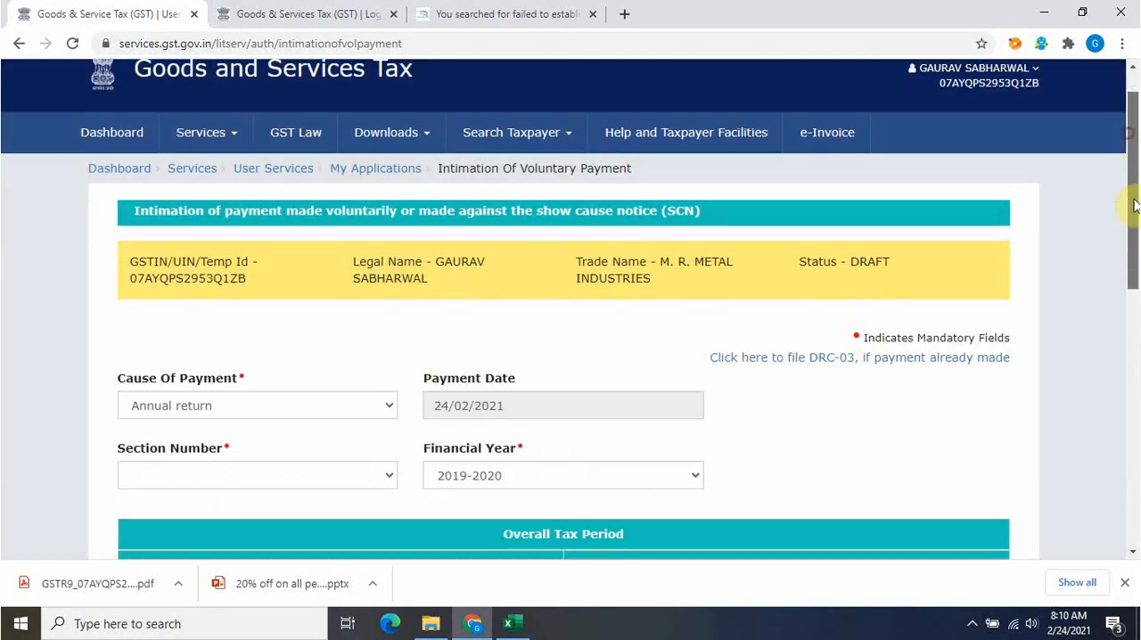
scroll(1134, 205, "down", 2)
left_click(281, 275)
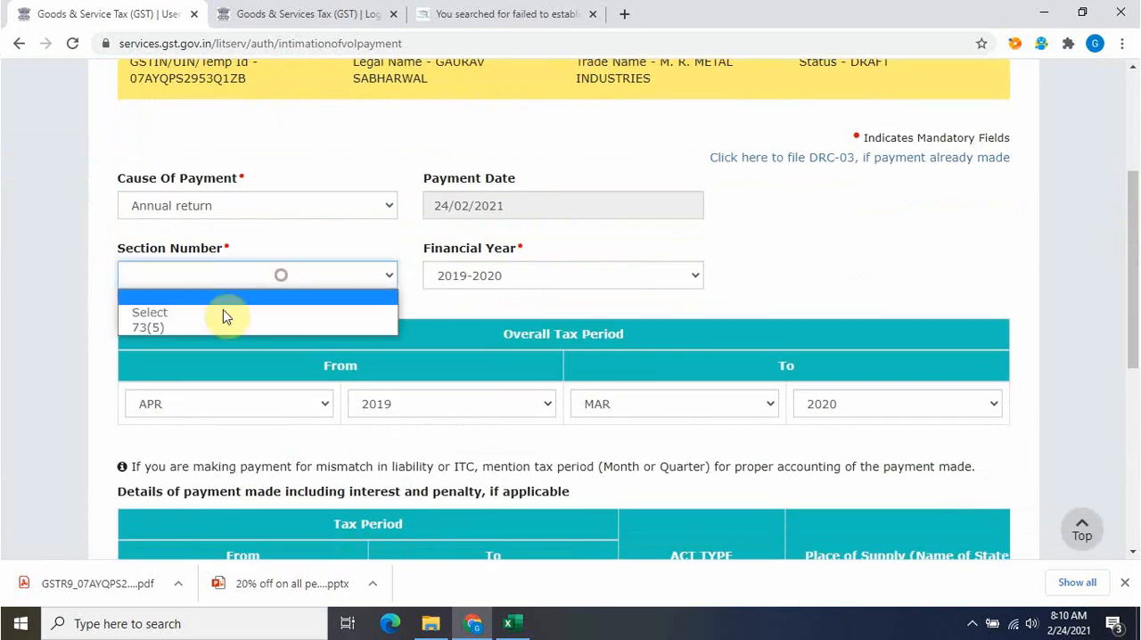
left_click(200, 325)
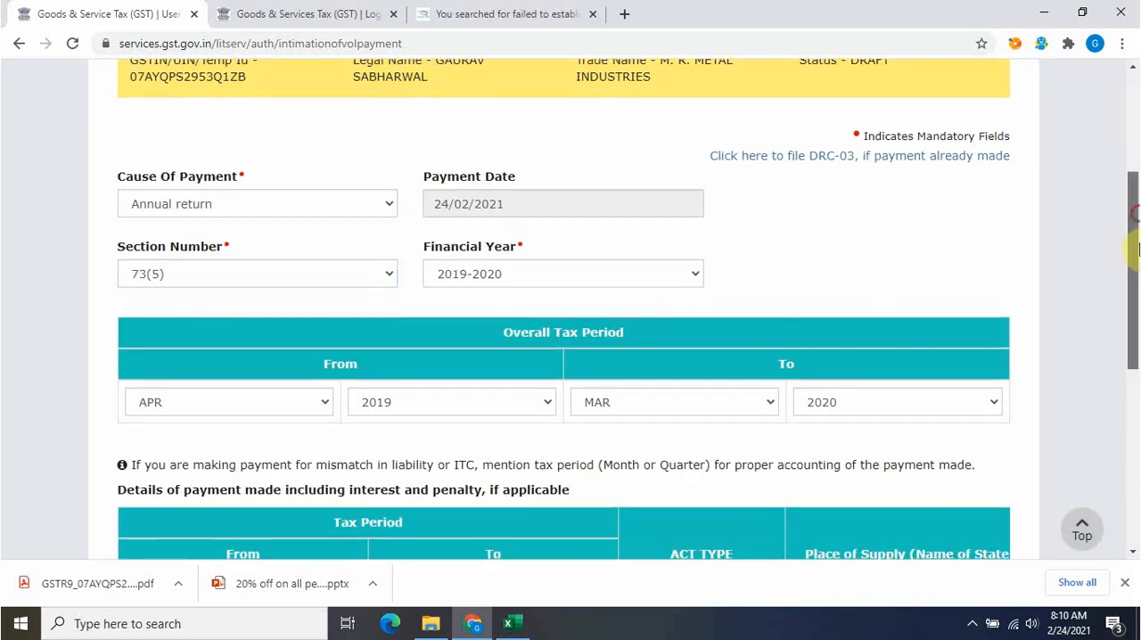
Check the three interest rows against the Excel workbook's net interest payable and proceed to payment
scroll(1134, 250, "down", 2)
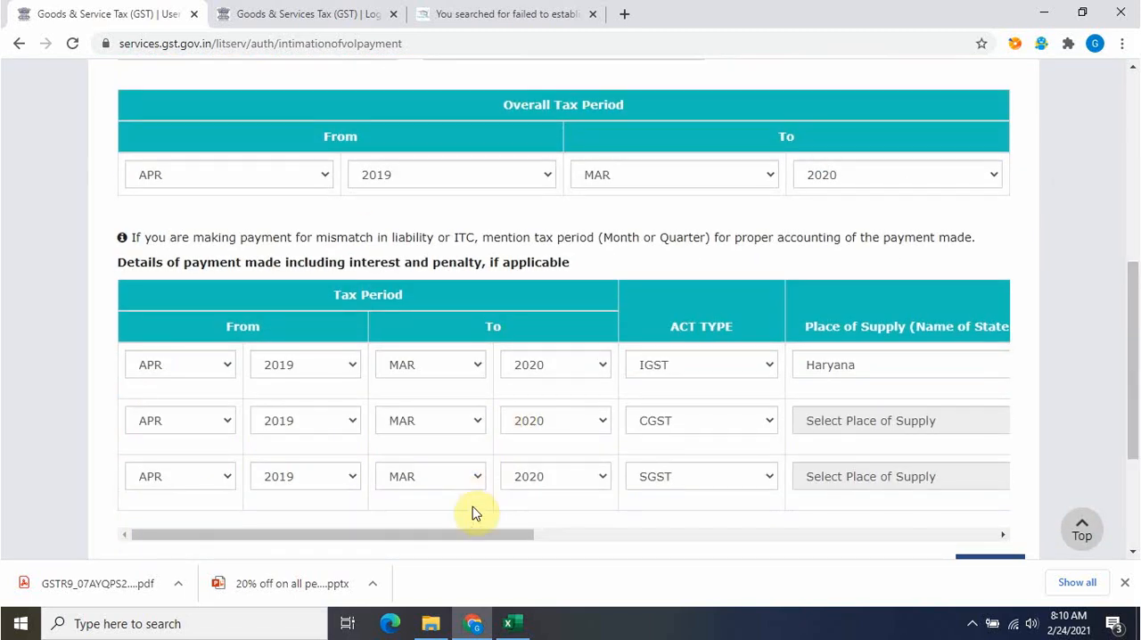
left_click_drag(483, 533, 801, 543)
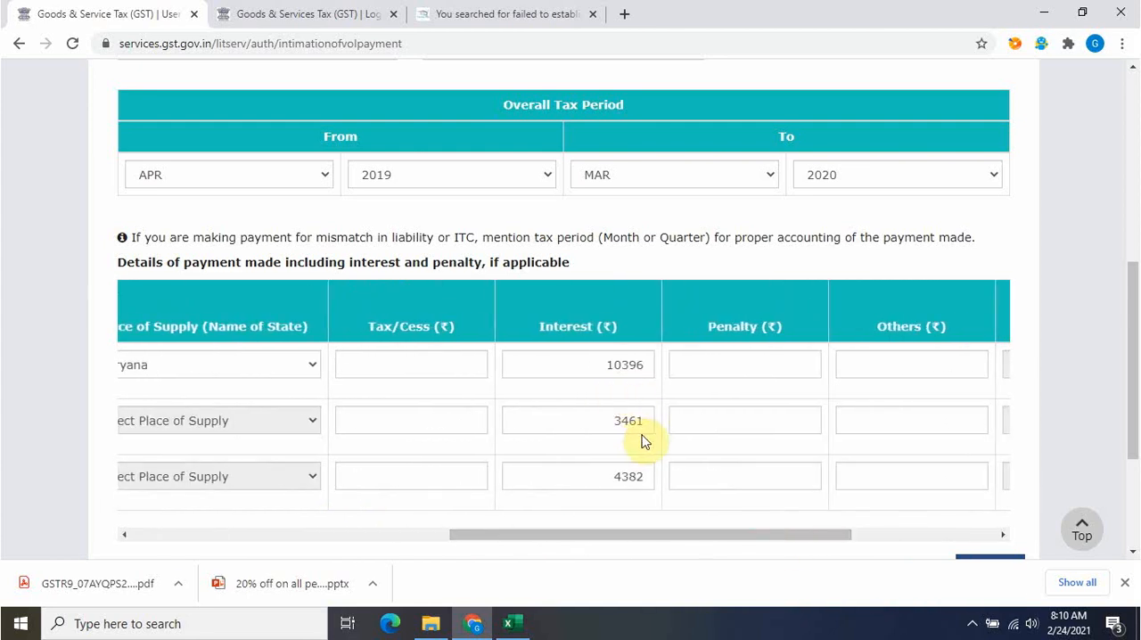
key("alt+Tab")
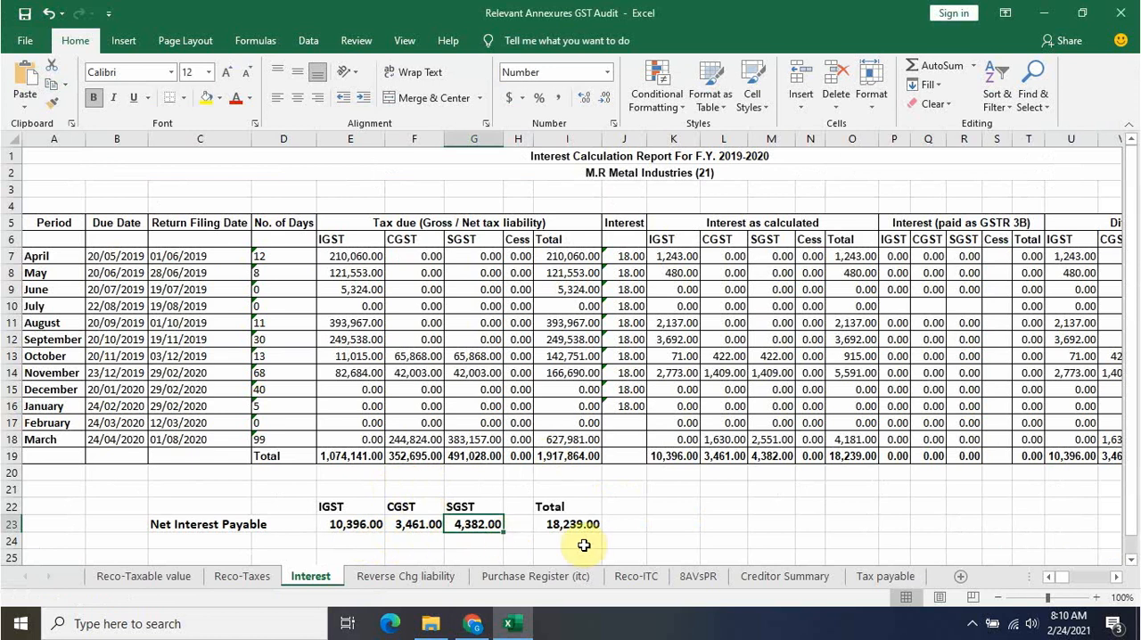
key("alt+Tab")
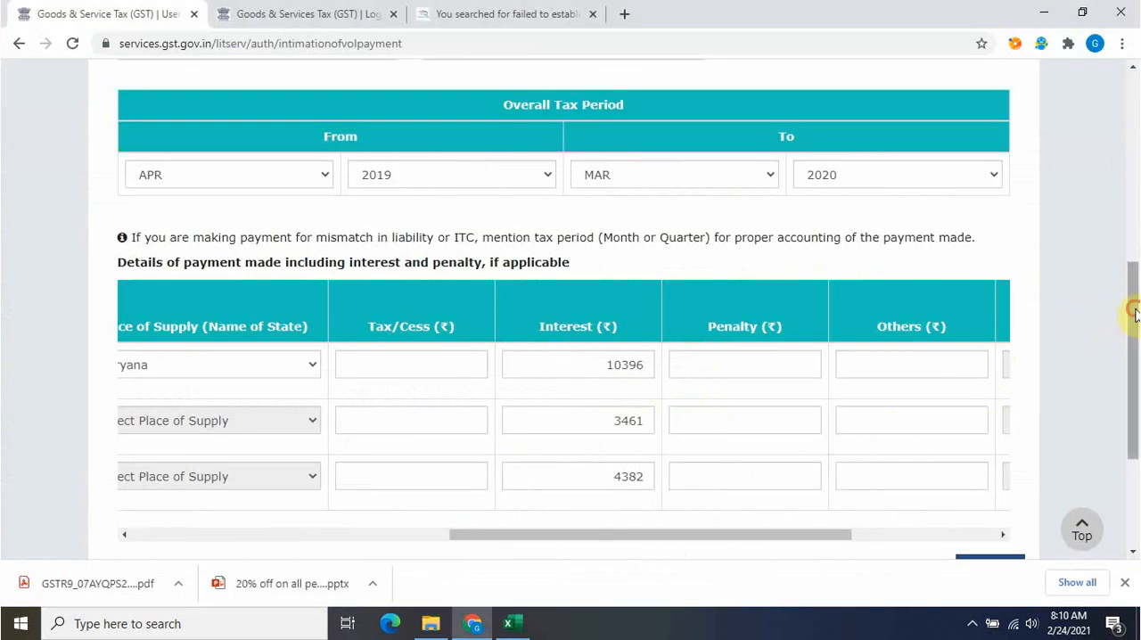
left_click_drag(1133, 316, 1131, 423)
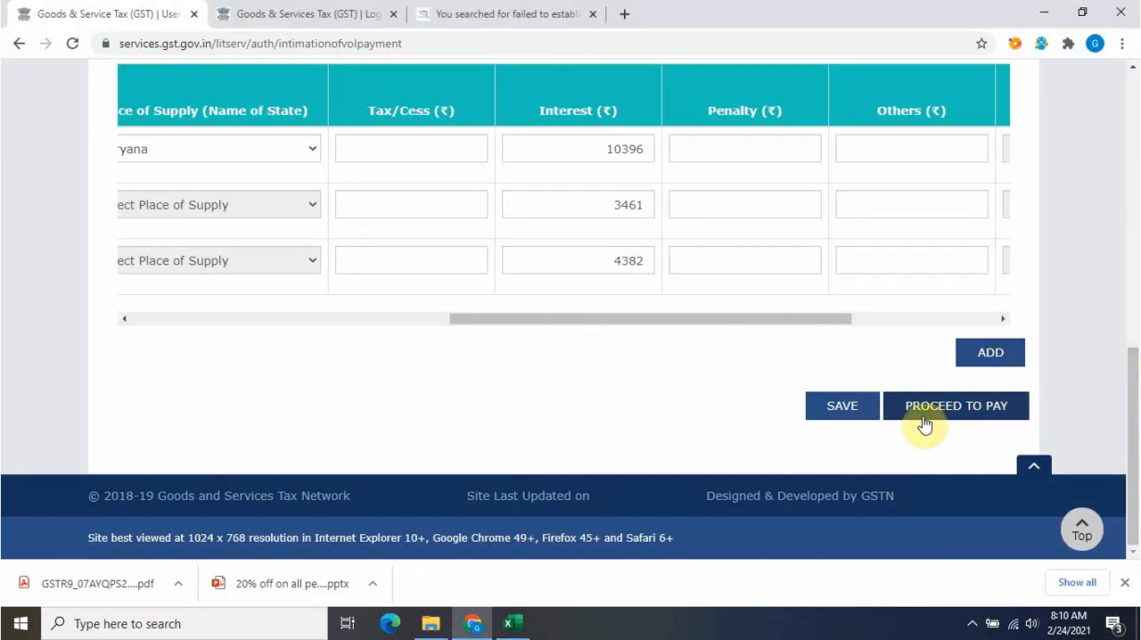
left_click(981, 416)
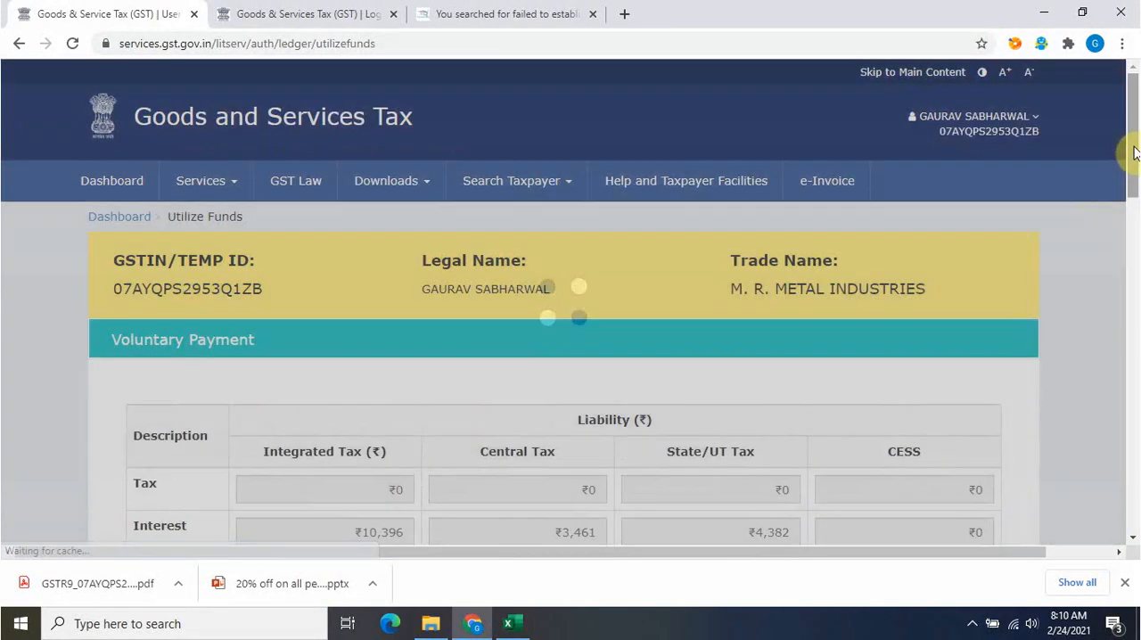
Review the liability and cash ledger balances, and enter 10396 as the integrated tax interest paid through cash
left_click_drag(1134, 153, 1137, 198)
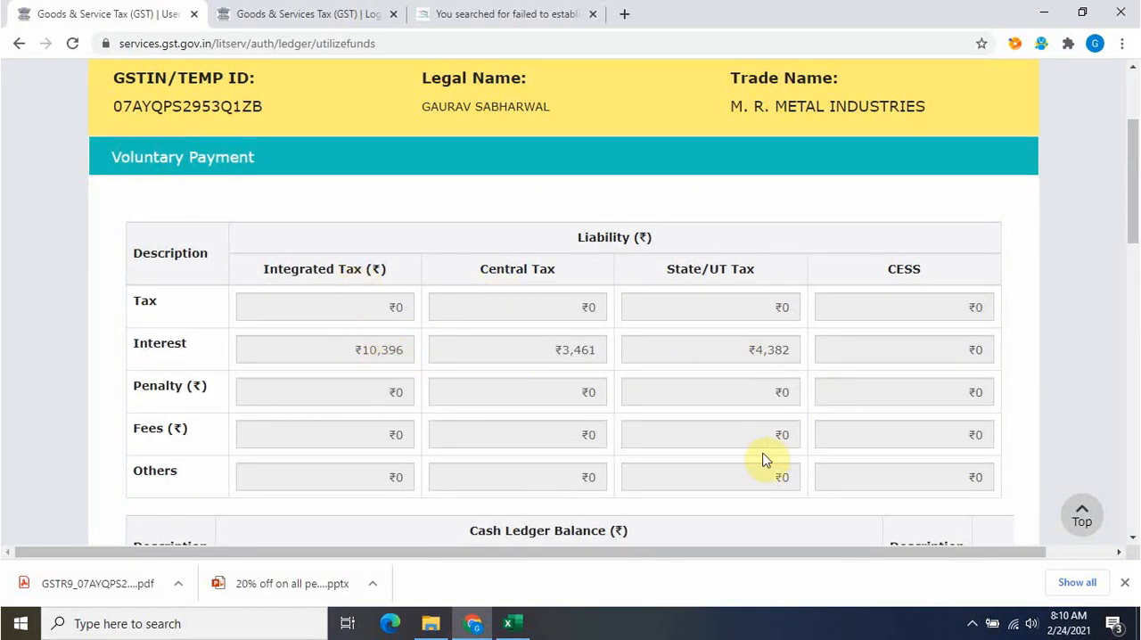
left_click_drag(1132, 179, 1132, 271)
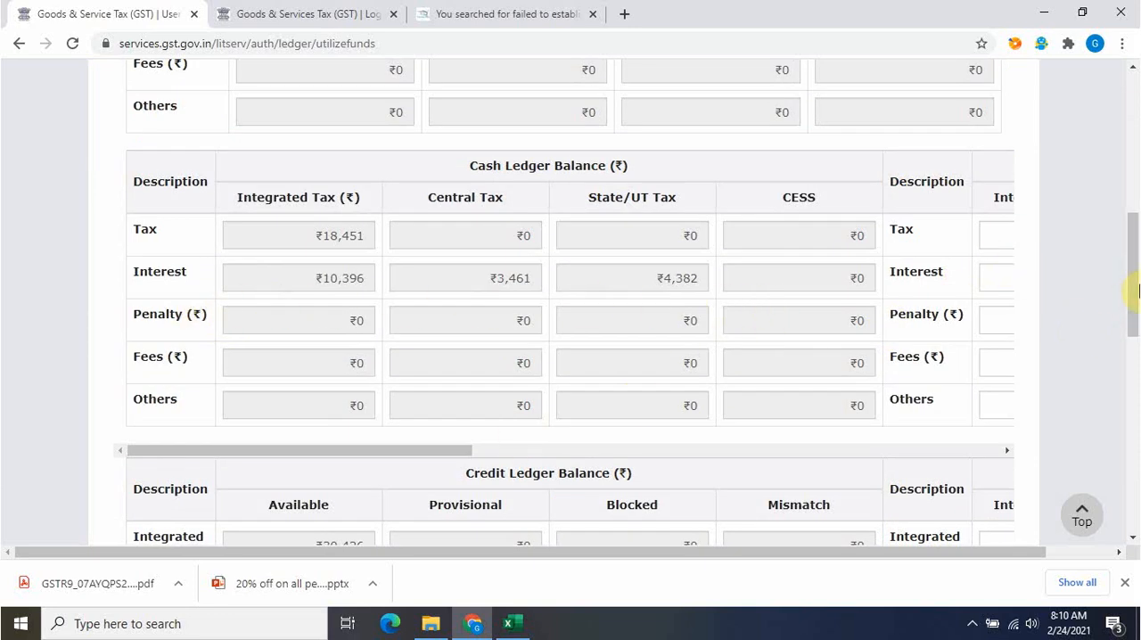
mouse_move(1137, 294)
left_mouse_down()
mouse_move(1137, 170)
mouse_move(1137, 281)
left_mouse_up()
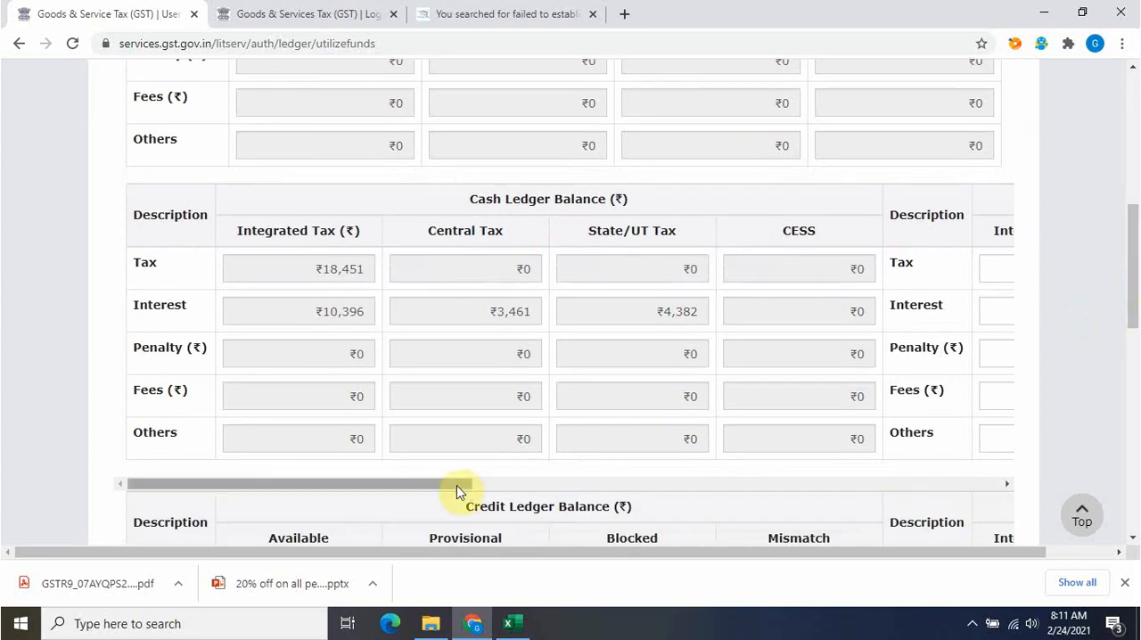
left_click_drag(454, 485, 739, 487)
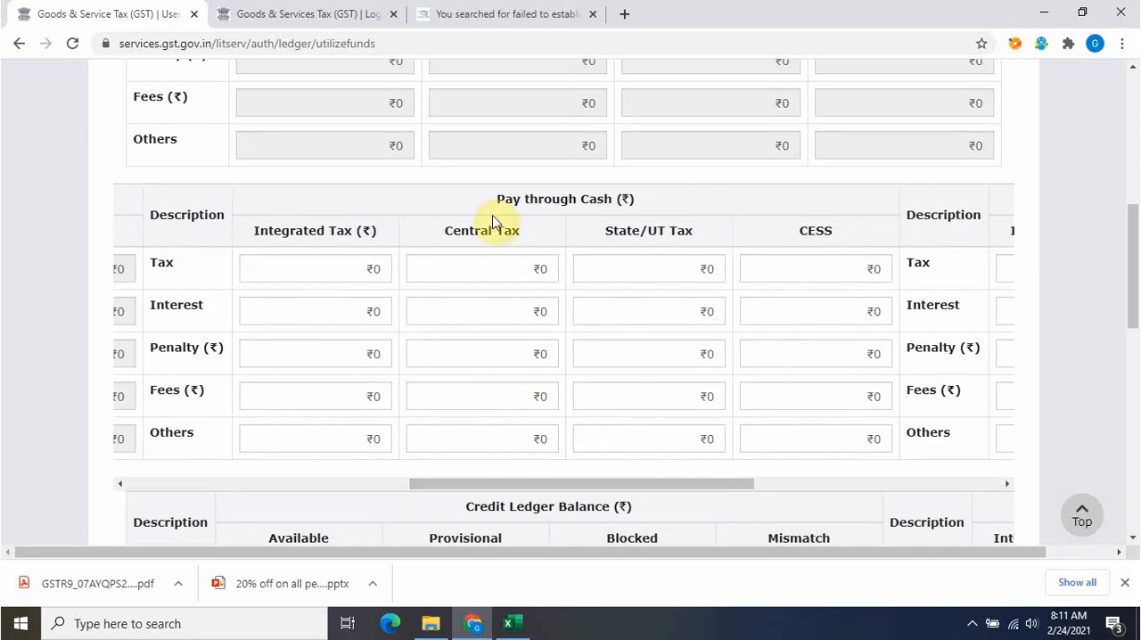
left_click(344, 307)
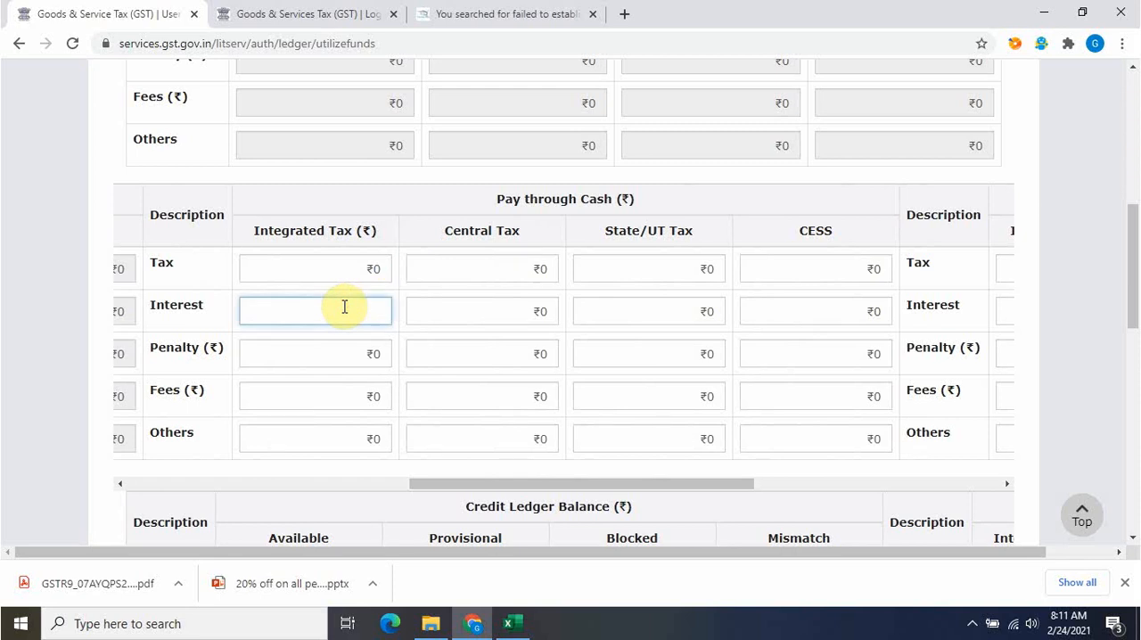
key("alt+Tab")
key("alt+Tab")
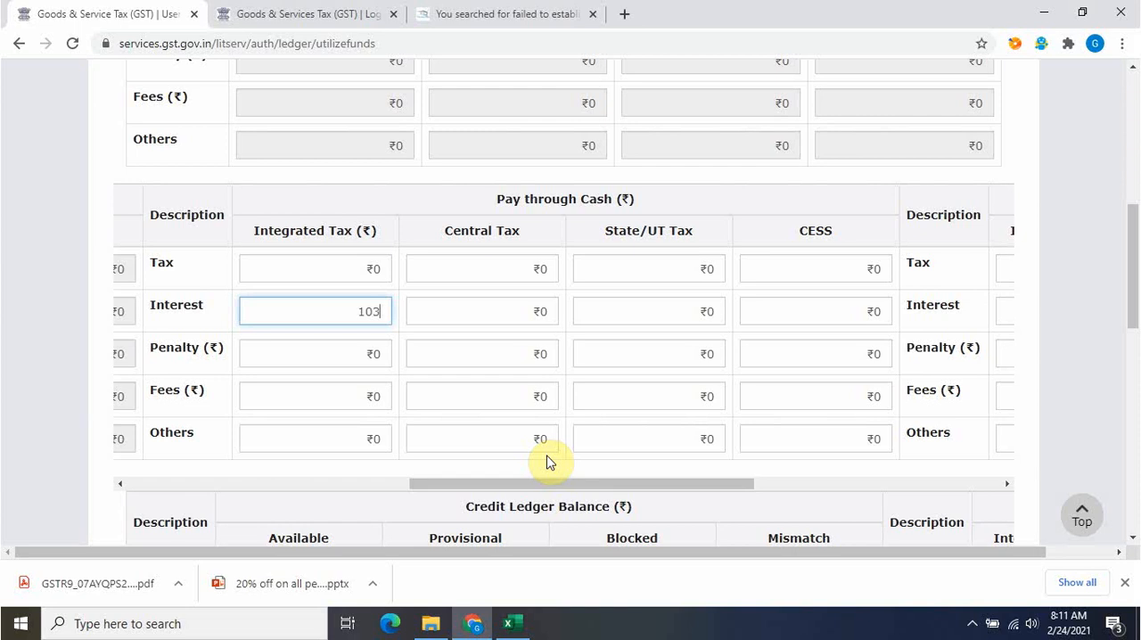
Enter 3461 as the central tax interest paid through cash, taken from the CGST net interest payable in Excel
left_click(505, 294)
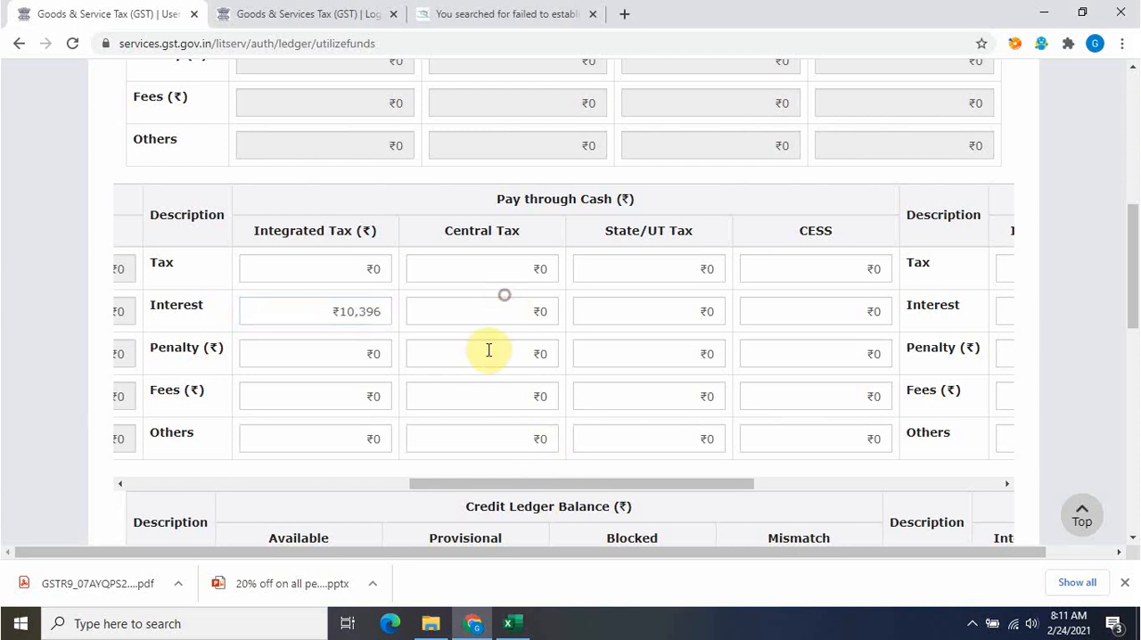
left_click(518, 300)
key("alt+Tab")
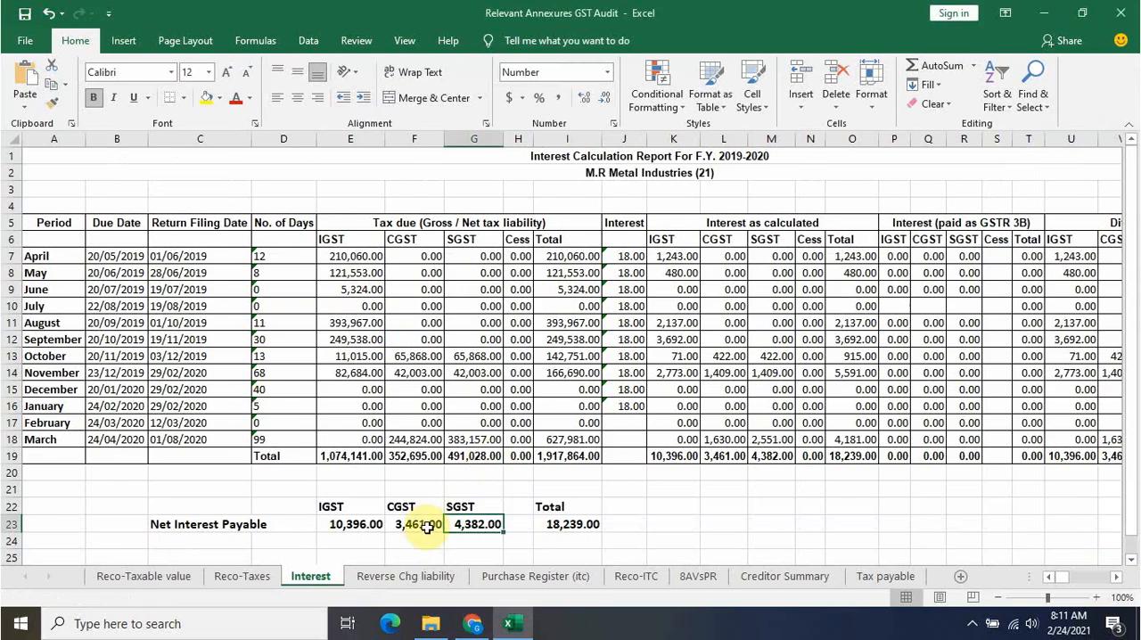
left_click(423, 525)
key("alt+Tab")
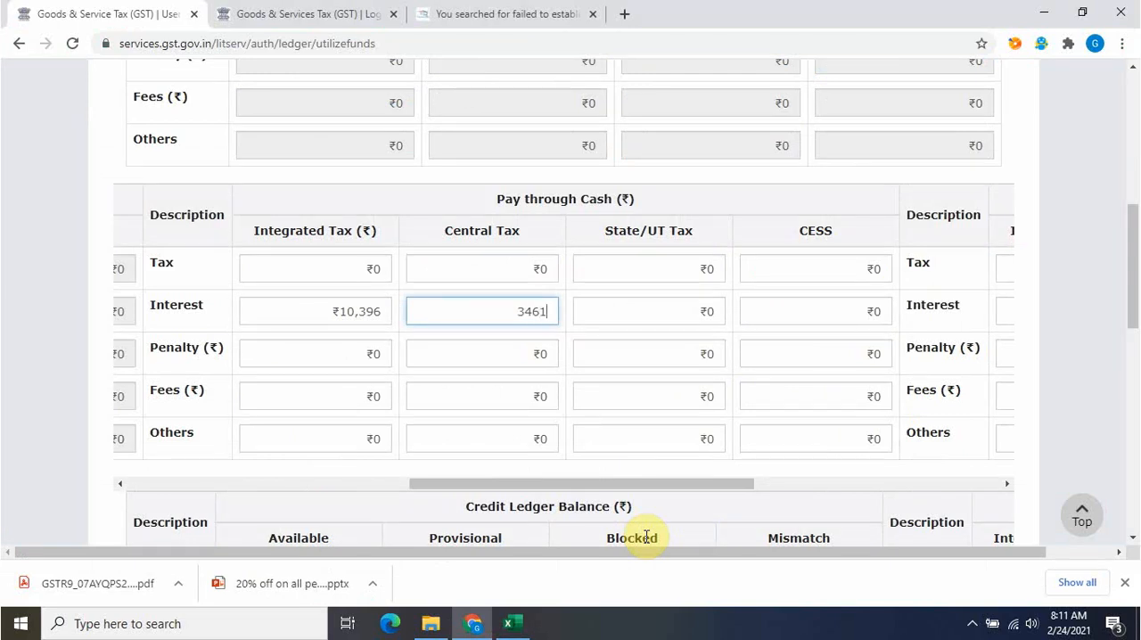
Enter 4382 as the State/UT tax interest paid through cash, from Excel's SGST net interest, and check the additional cash required
left_click(657, 303)
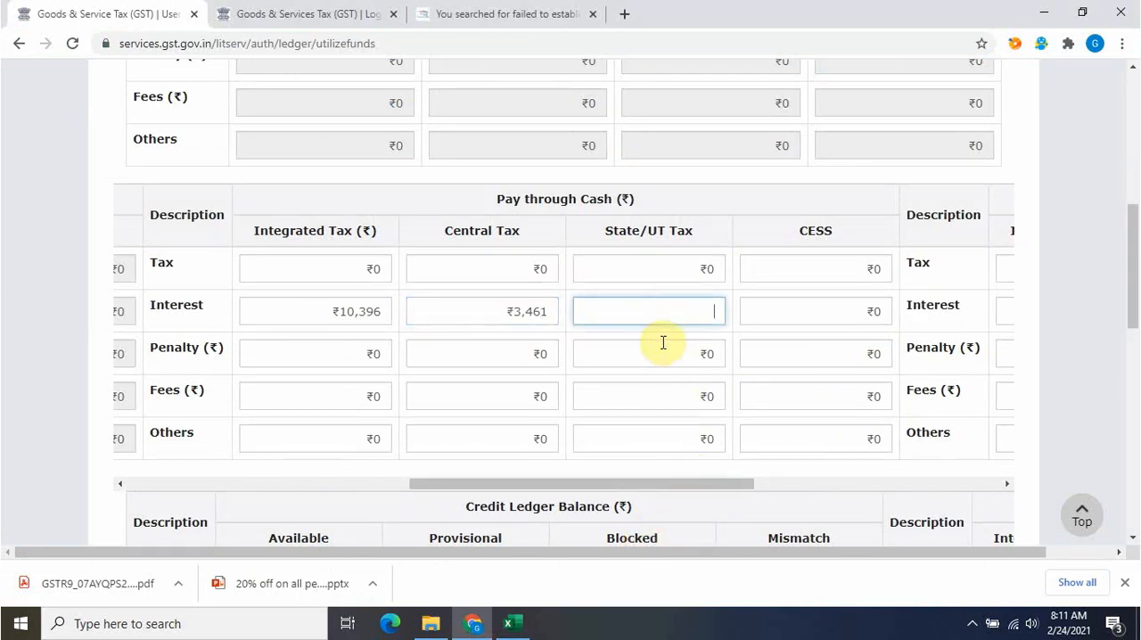
key("alt+Tab")
left_click(480, 523)
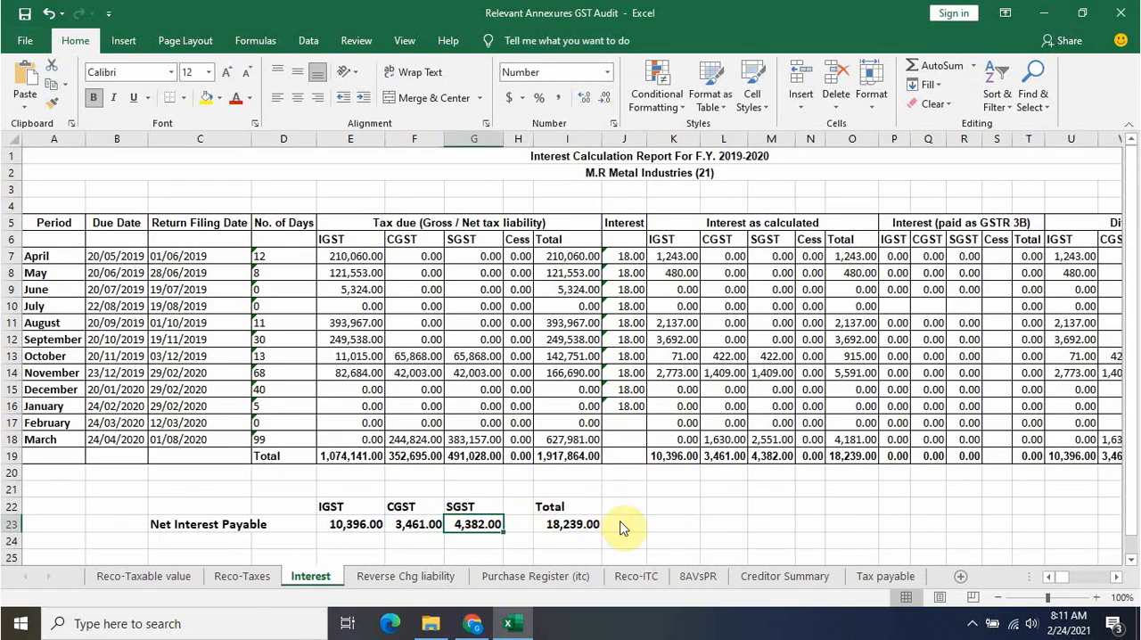
key("alt+Tab")
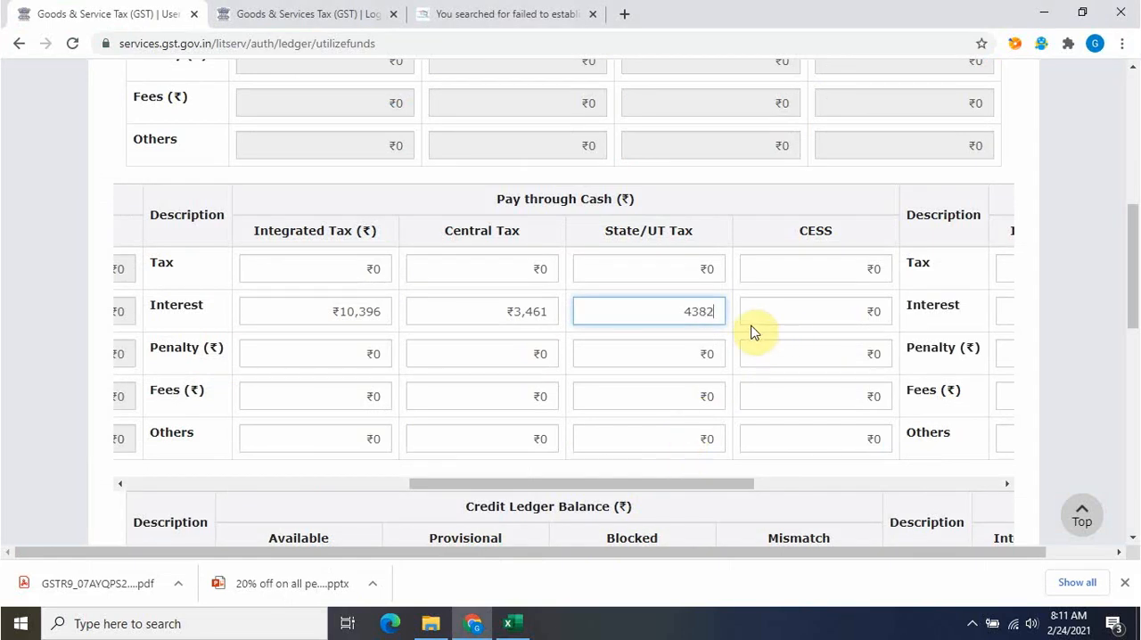
left_click_drag(721, 479, 1137, 486)
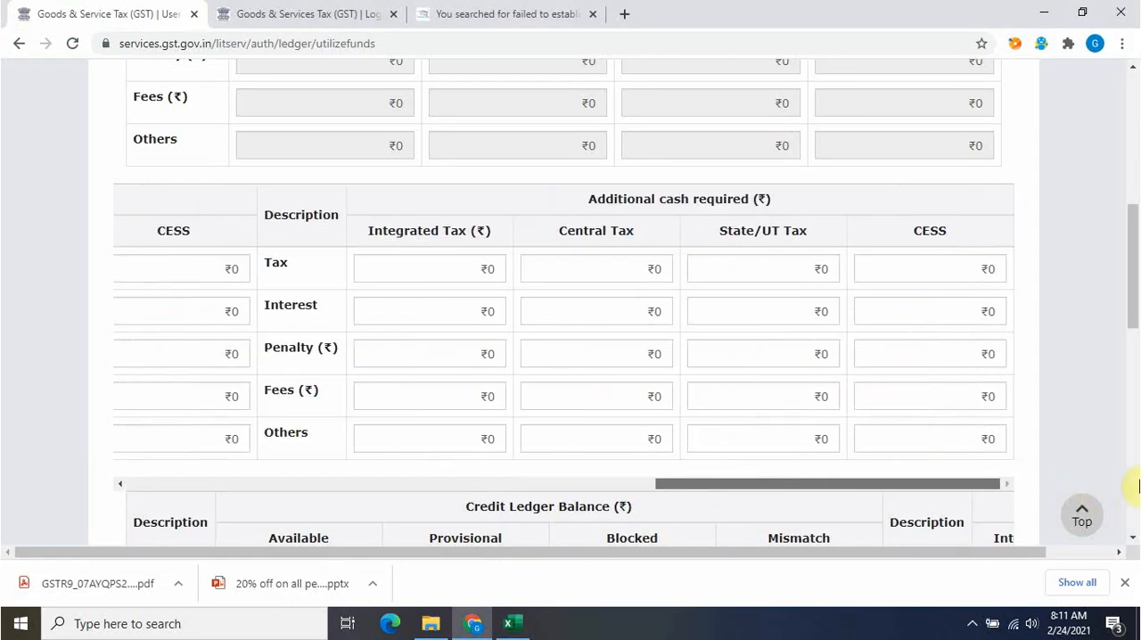
left_click_drag(522, 488, 402, 489)
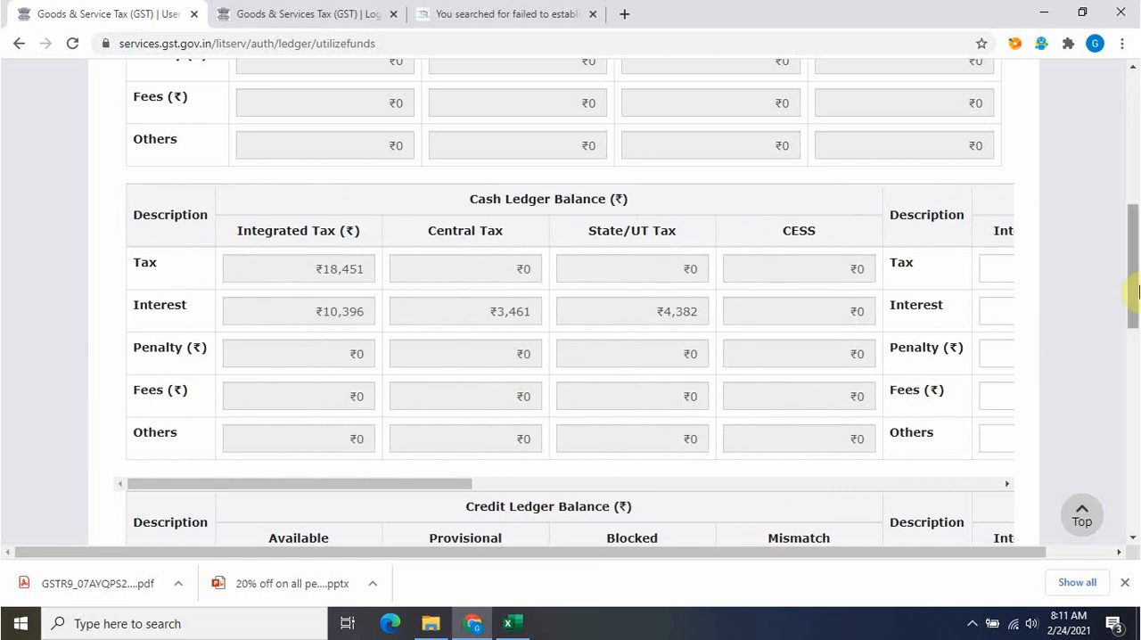
scroll(1131, 294, "down", 6)
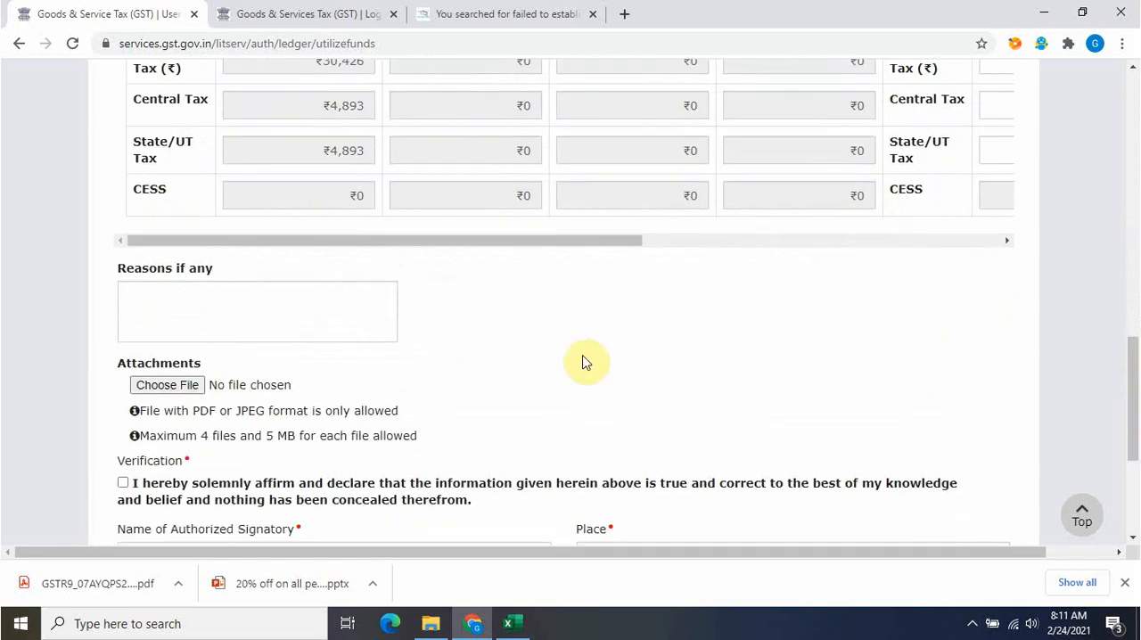
key("alt+Tab")
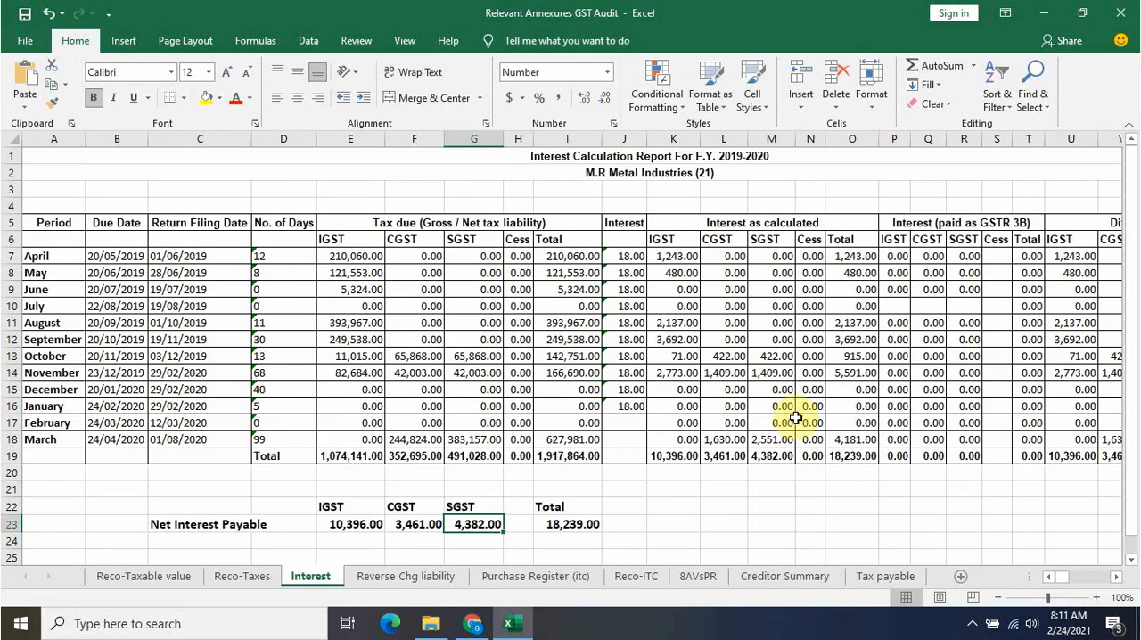
left_click(814, 465)
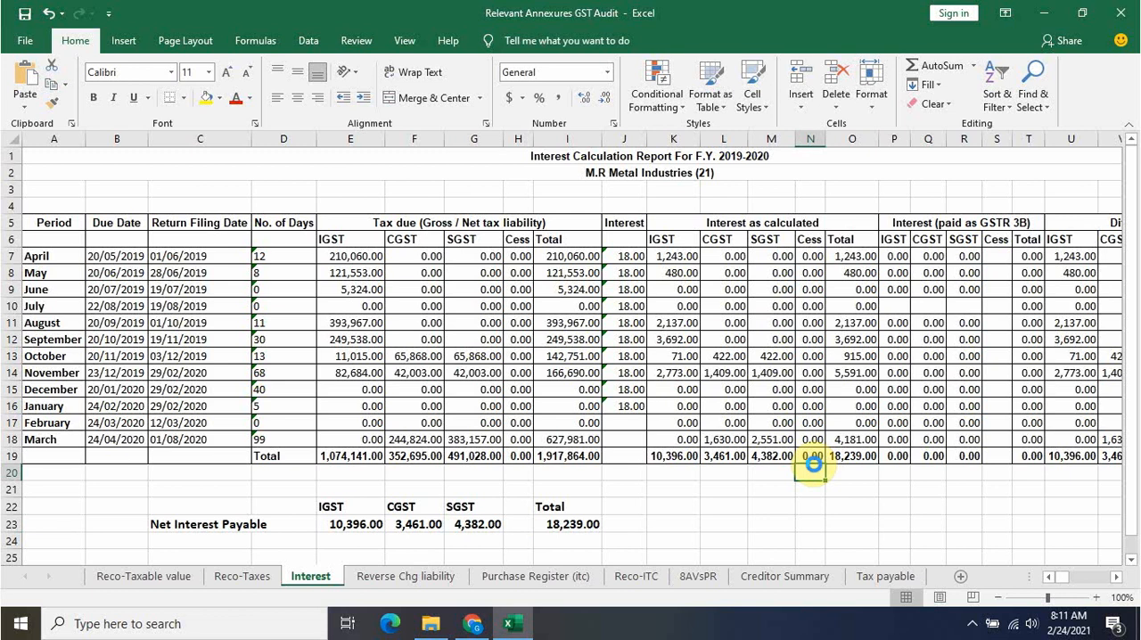
key("alt+Tab")
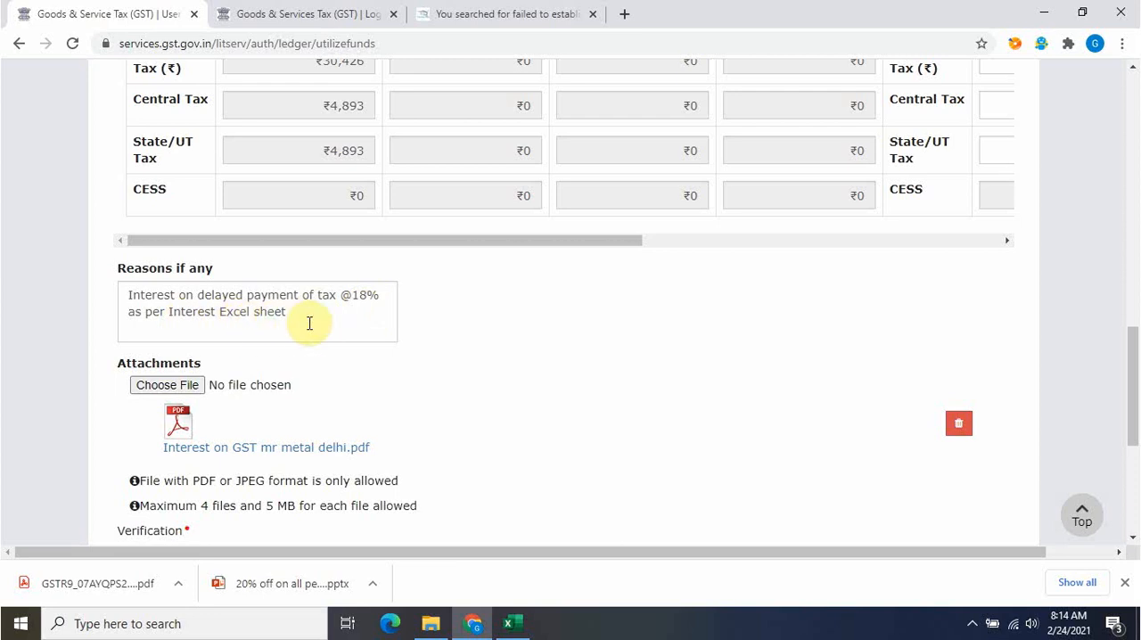
left_click_drag(1134, 398, 1137, 482)
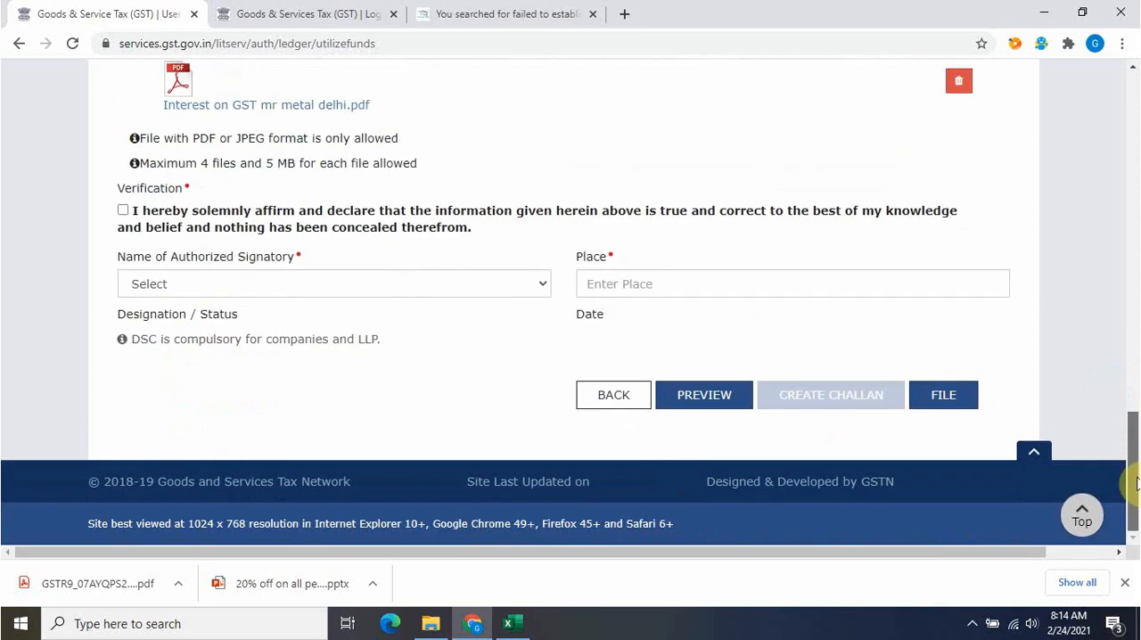
Accept the verification declaration, complete it with the authorized signatory and Delhi as the place, and file the form with DSC
left_click(124, 211)
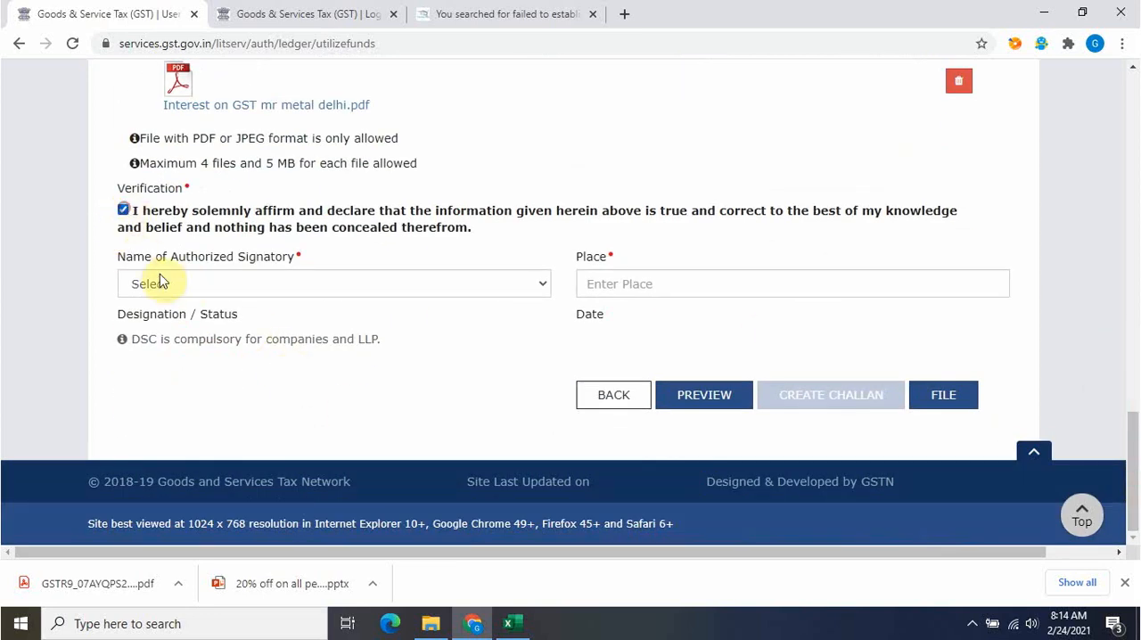
left_click(174, 284)
left_click(218, 321)
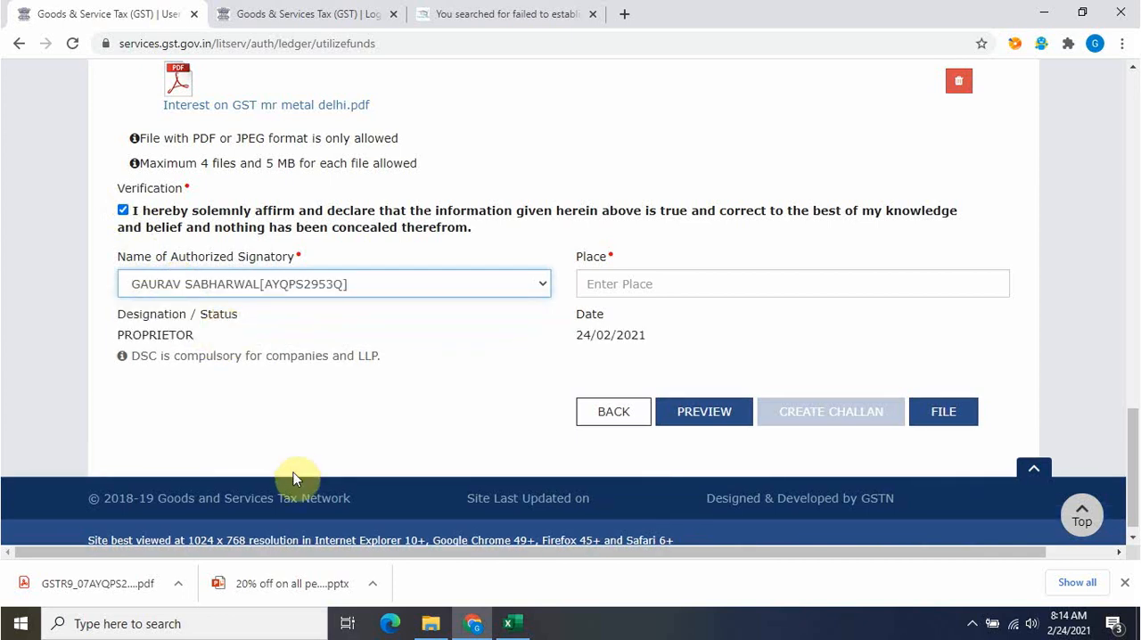
left_click(642, 281)
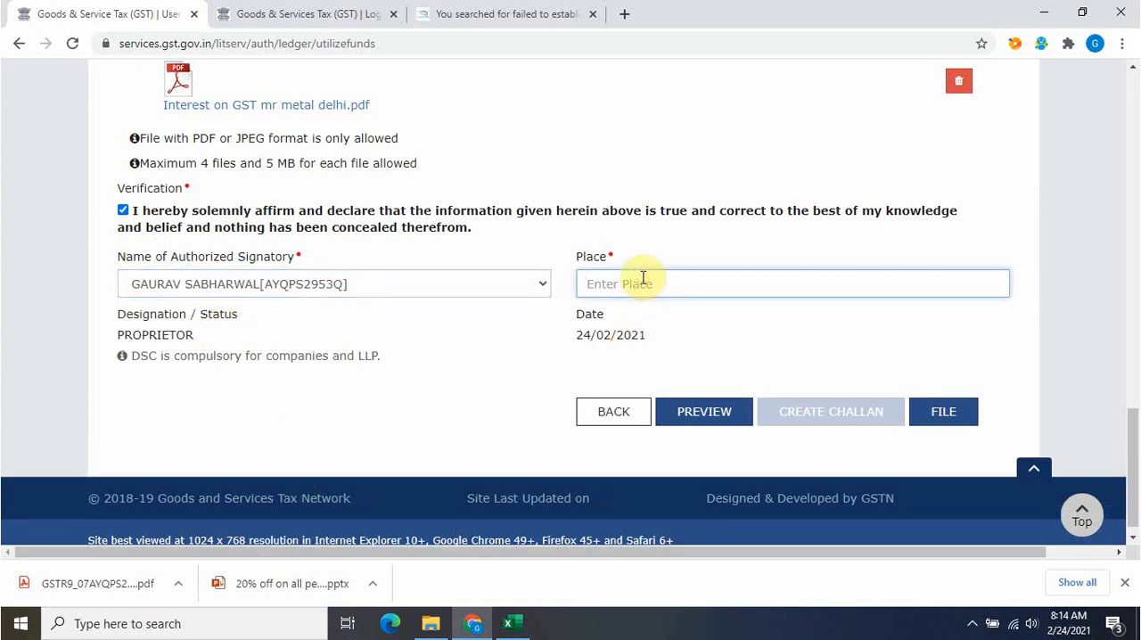
type("Delhi")
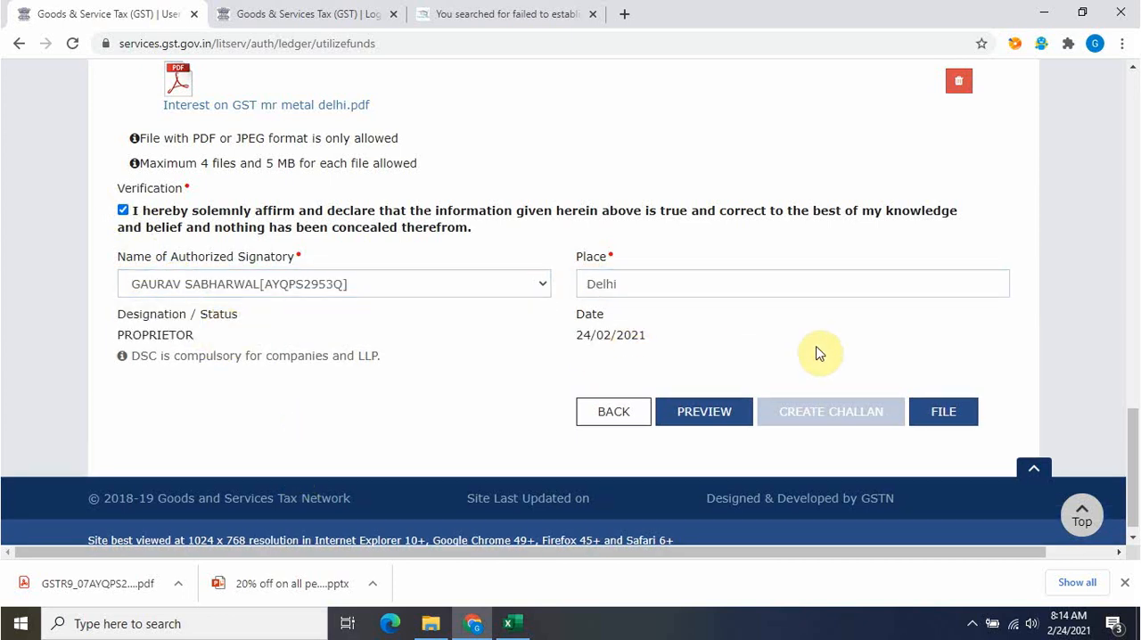
left_click(963, 413)
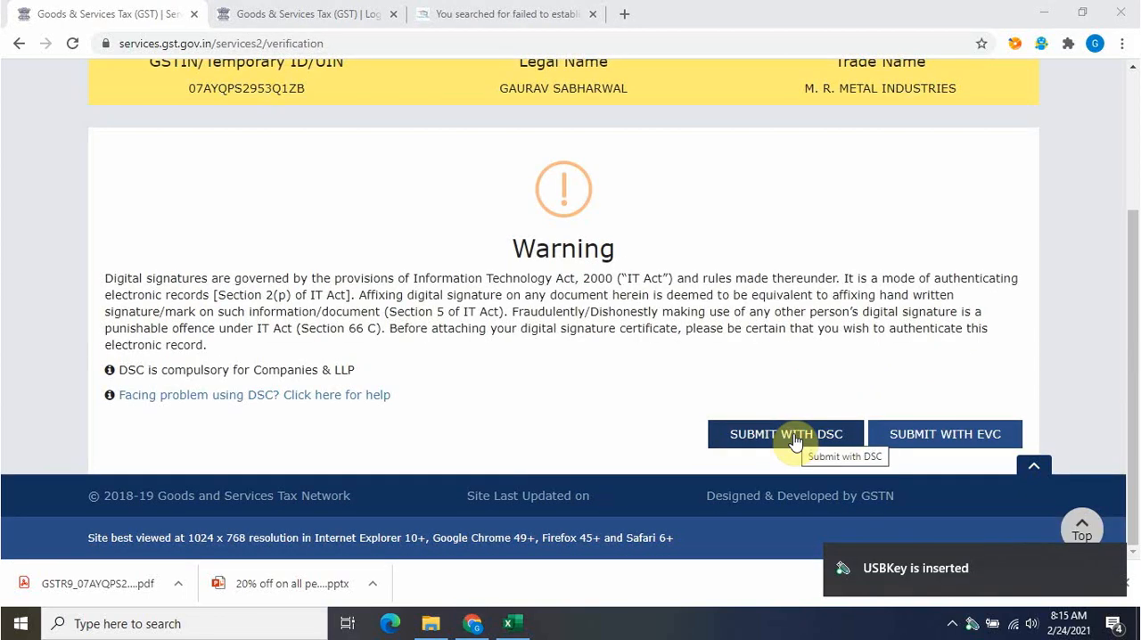
left_click(796, 437)
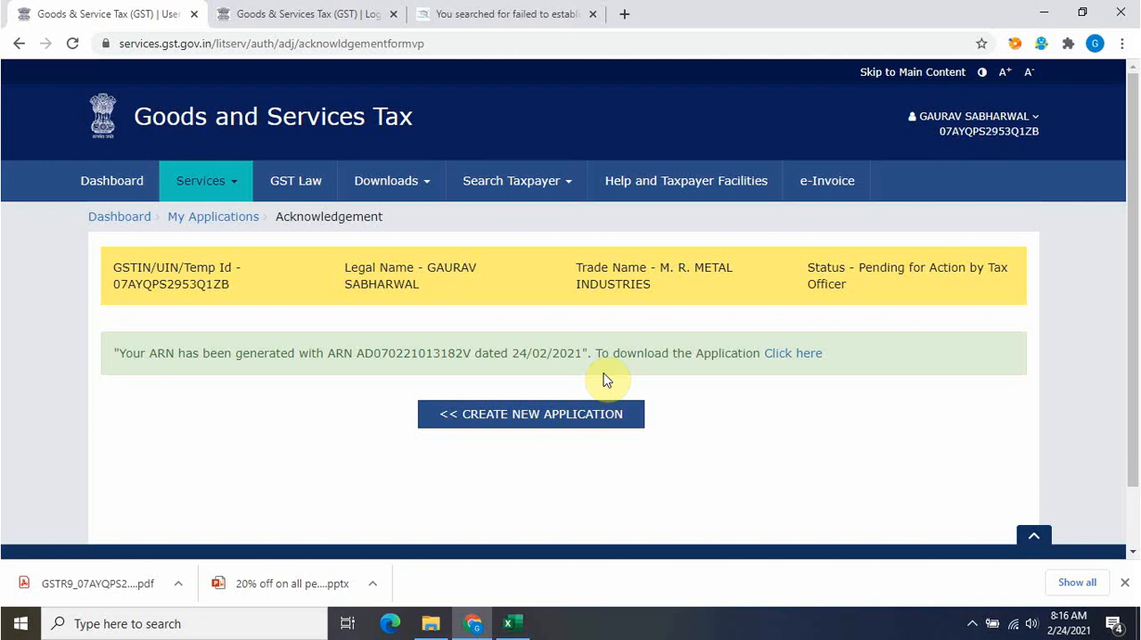
Switch to Excel to view the Reco-Taxable value sheet of the audit workbook, and return to the GST portal in Chrome
left_click(515, 624)
left_click(142, 576)
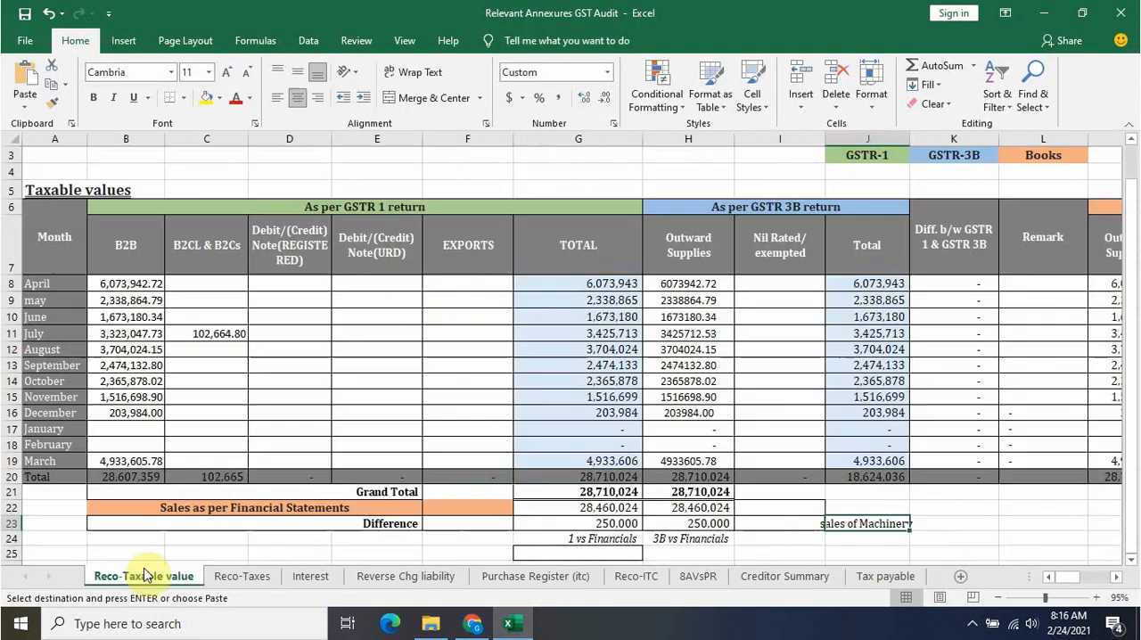
left_click(473, 624)
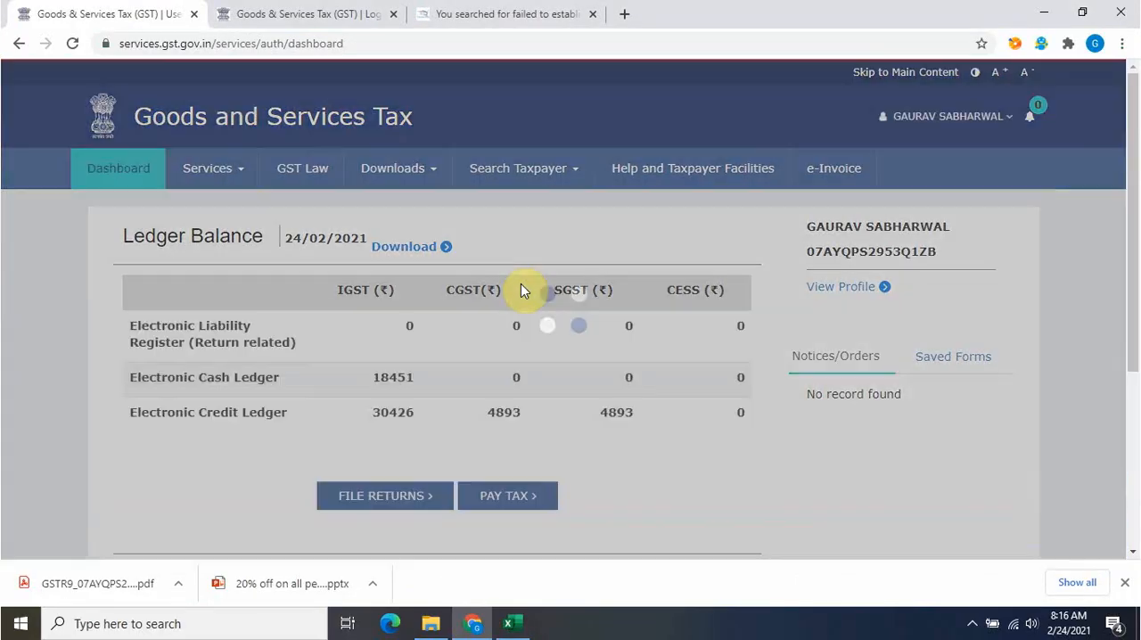